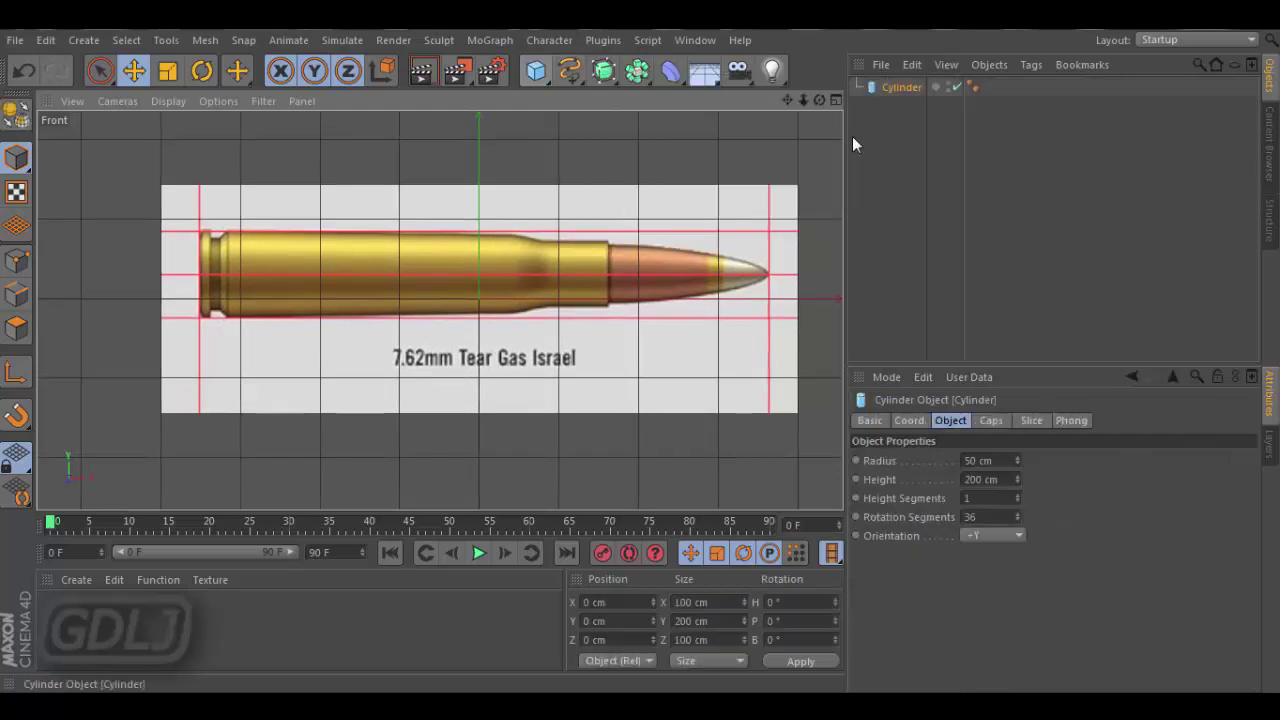
Rotate the cylinder 90° and stretch it over the bullet reference to about 715 cm height, widening it to match the casing.
key("r")
key("e")
scroll(489, 368, "up", 2)
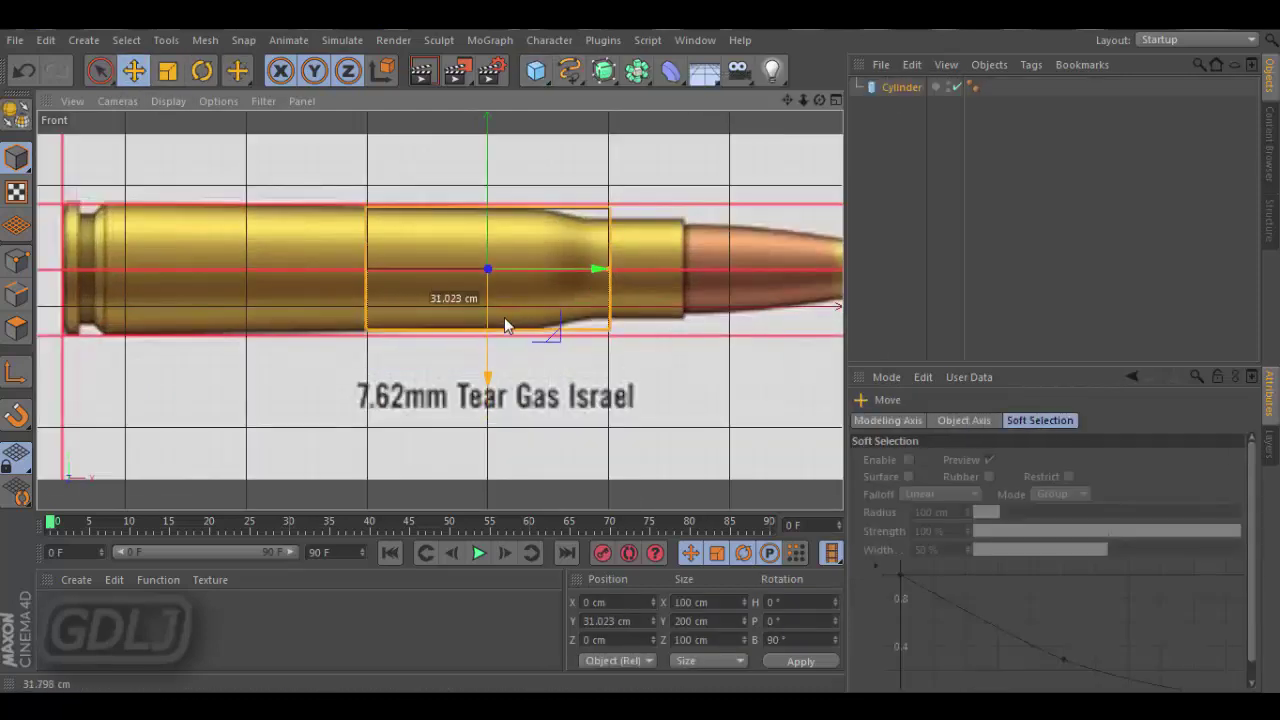
left_click_drag(609, 269, 814, 270)
scroll(480, 385, "down", 1)
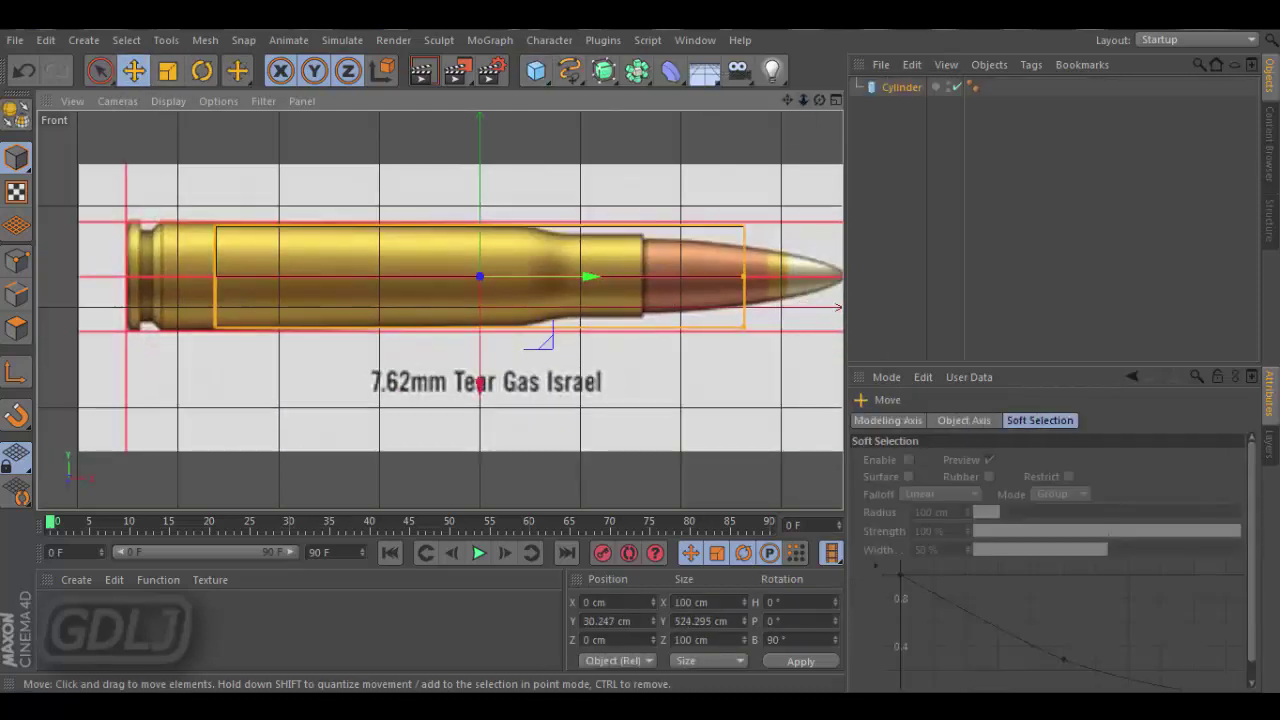
scroll(486, 333, "up", 1)
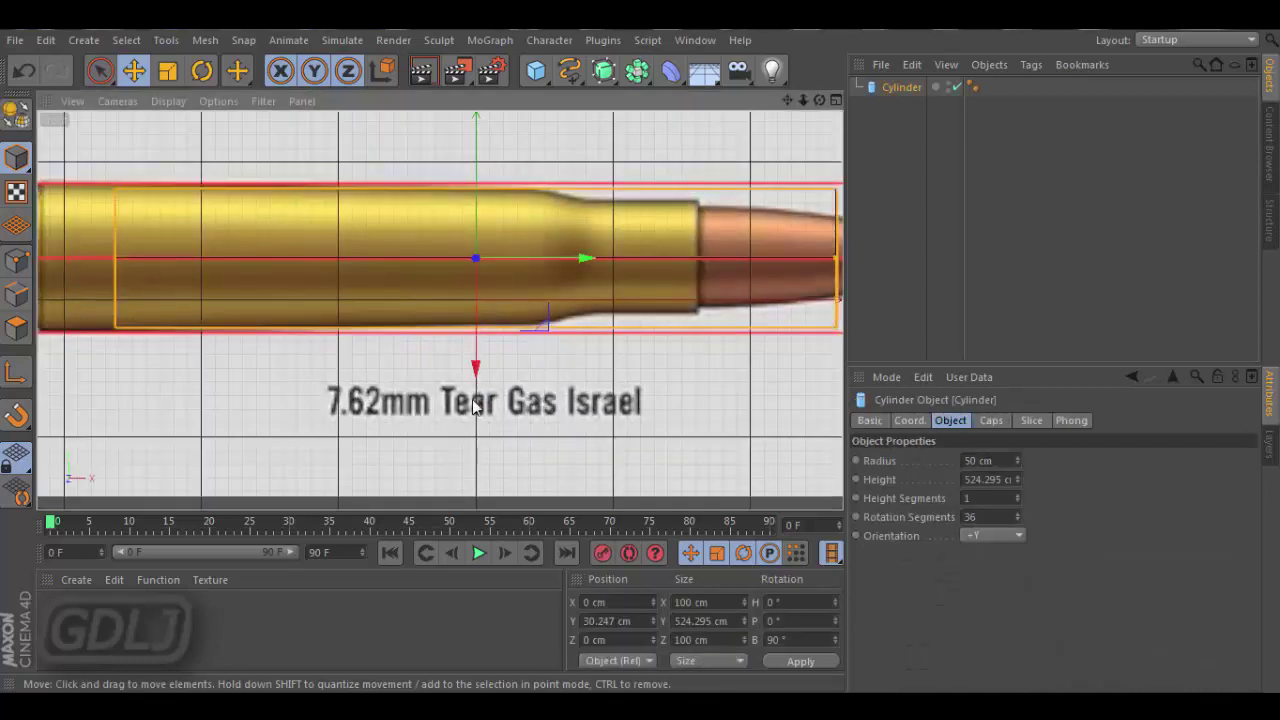
left_click_drag(1017, 458, 1017, 470)
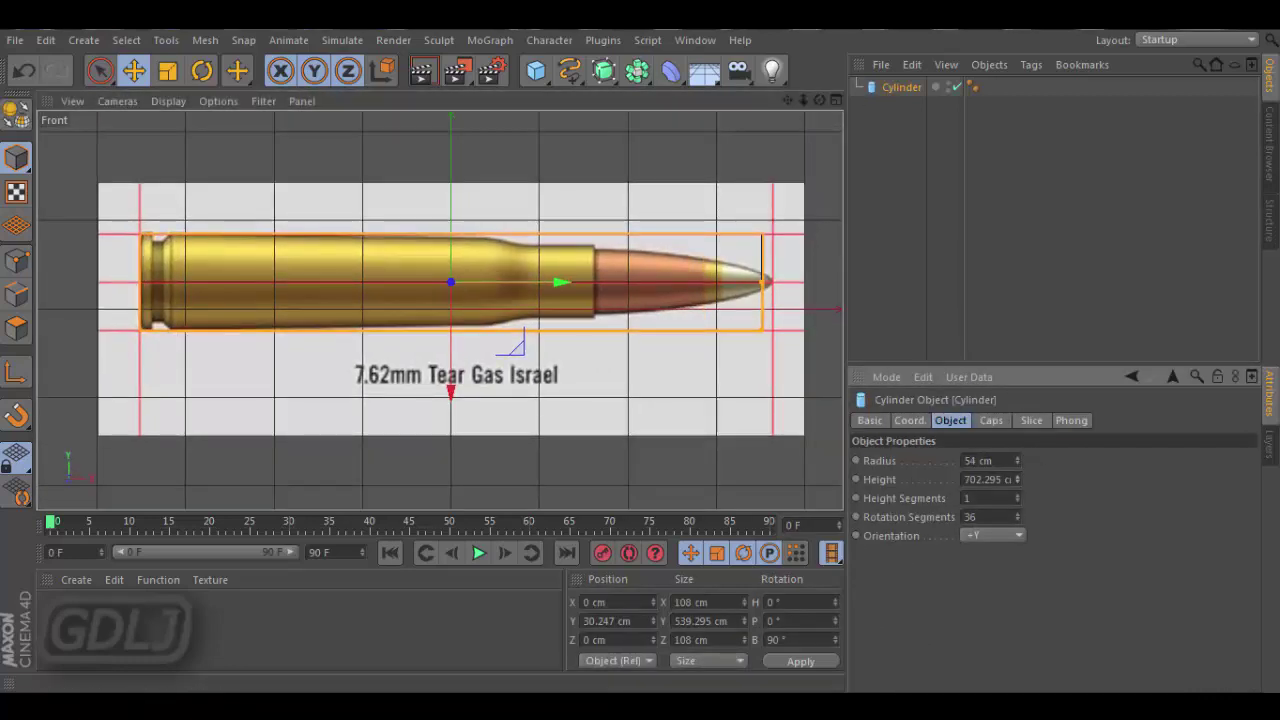
left_click_drag(562, 282, 574, 282)
left_click_drag(1020, 482, 1020, 486)
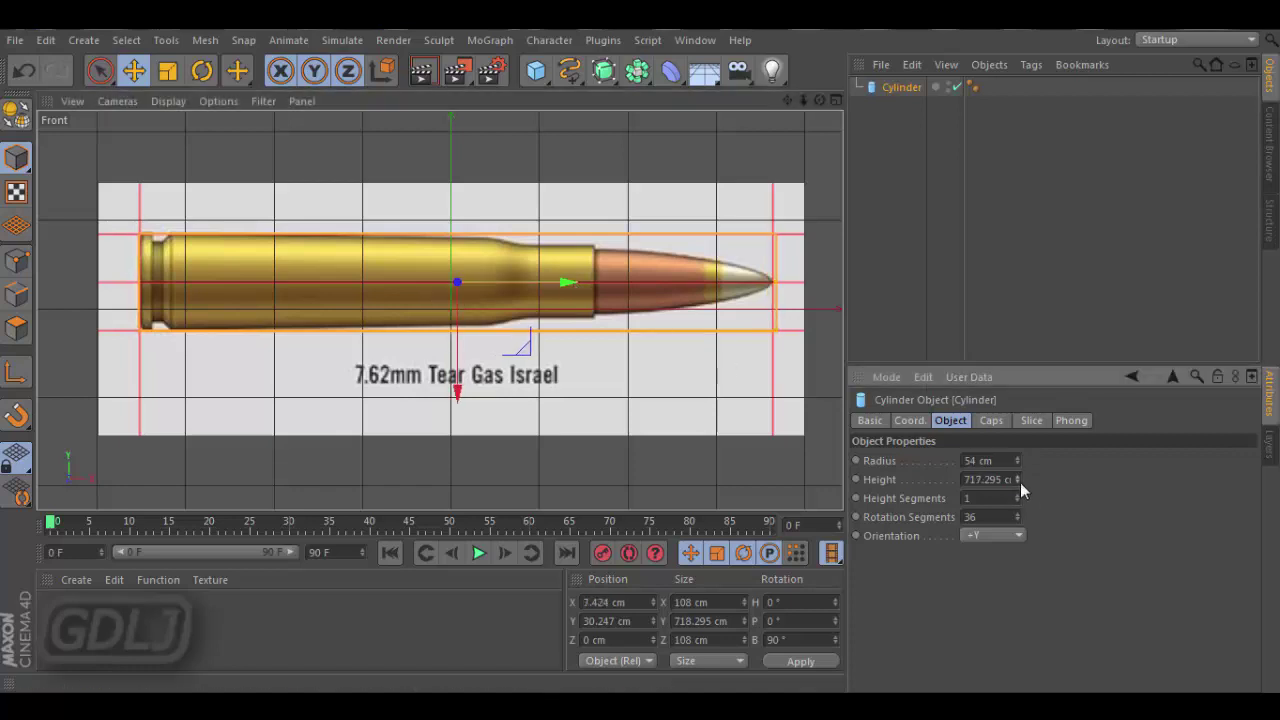
left_click_drag(562, 282, 557, 287)
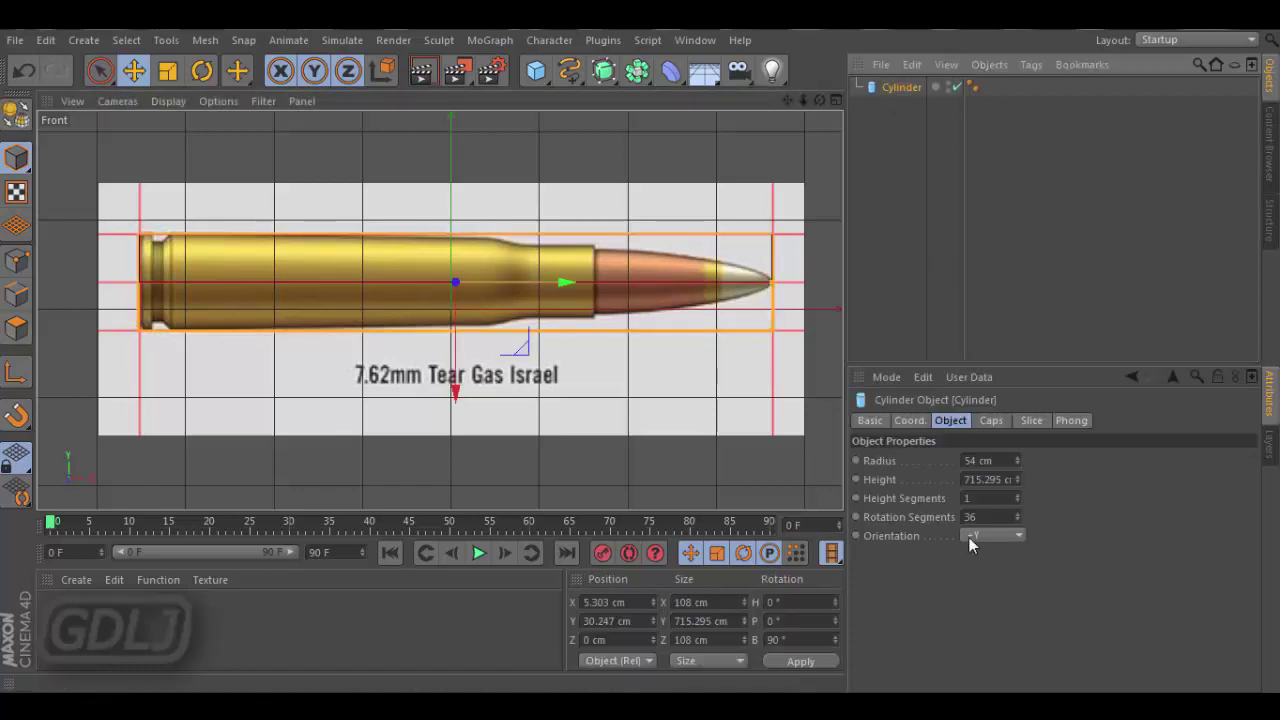
Set the cylinder to radius 54 cm, 45 rotation segments and 5 height segments.
left_click(175, 101)
left_click(187, 221)
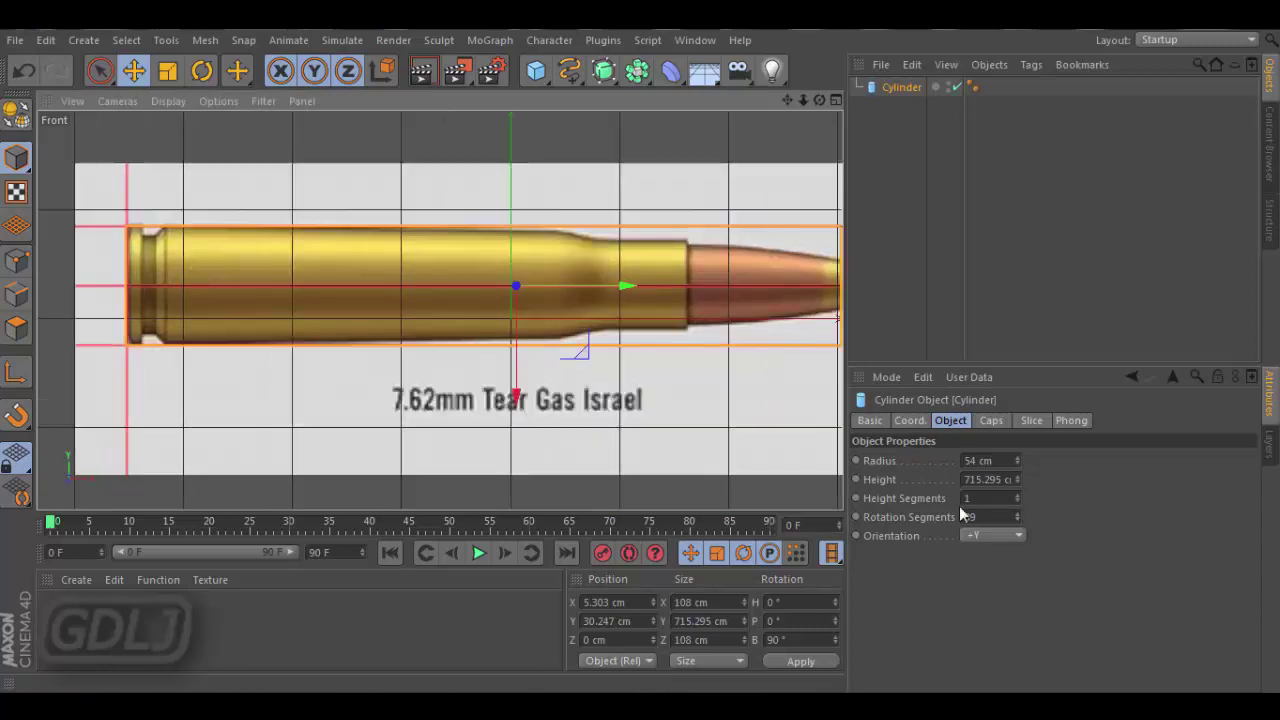
left_click(985, 516)
type("45")
key("Return")
left_click(1017, 494)
left_click(1017, 494)
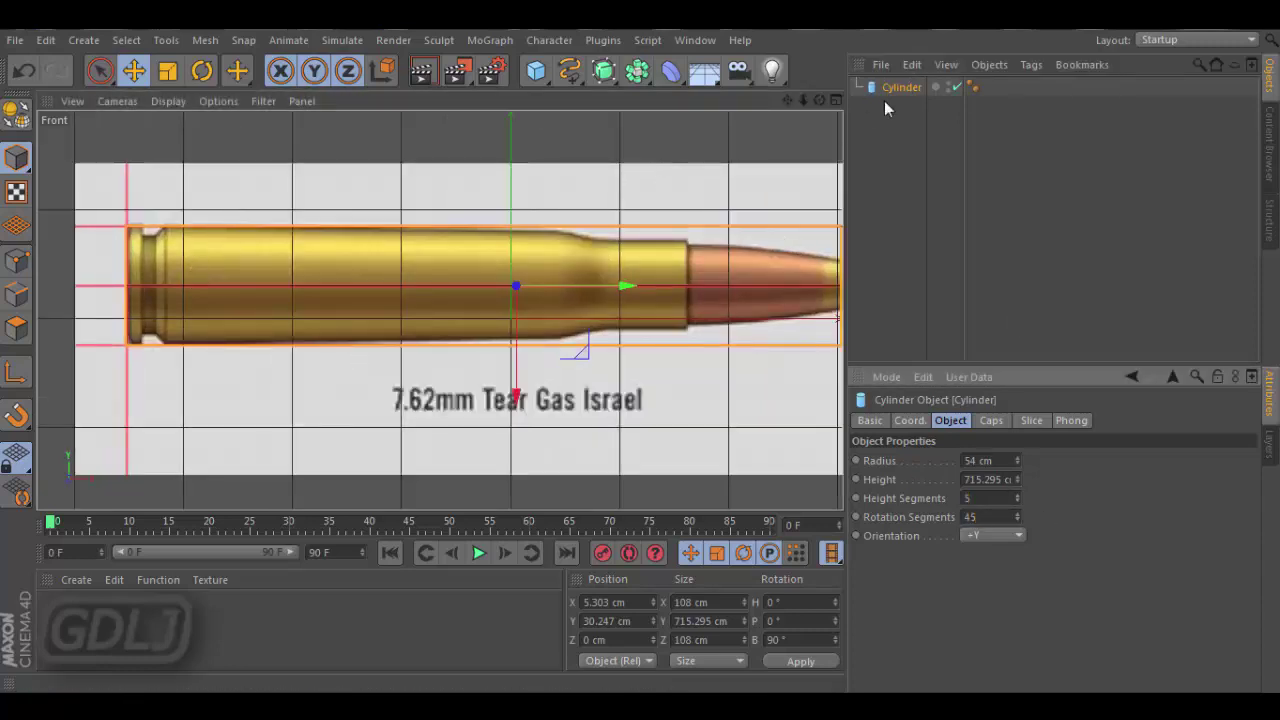
key("c")
left_click(24, 70)
left_click(988, 498)
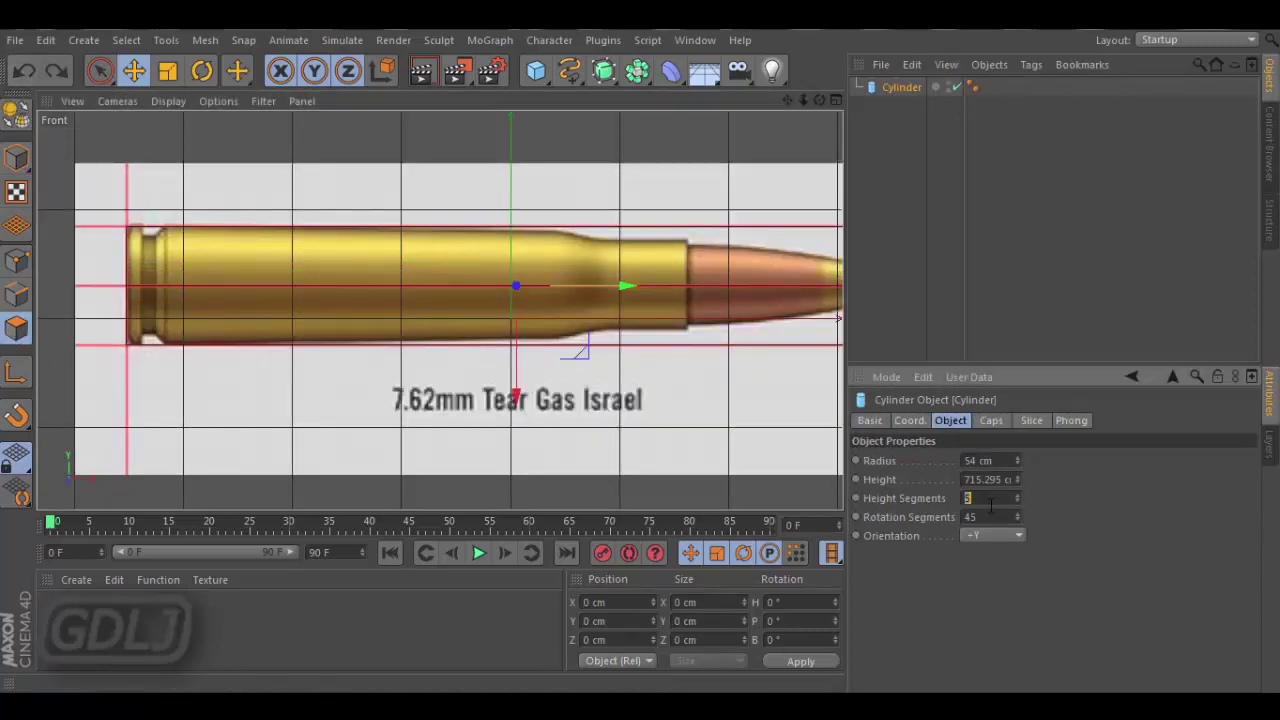
type("10")
Make the cylinder editable and set the Knife tool to Plane cutting mode.
key("Return")
left_click(126, 40)
left_click(150, 150)
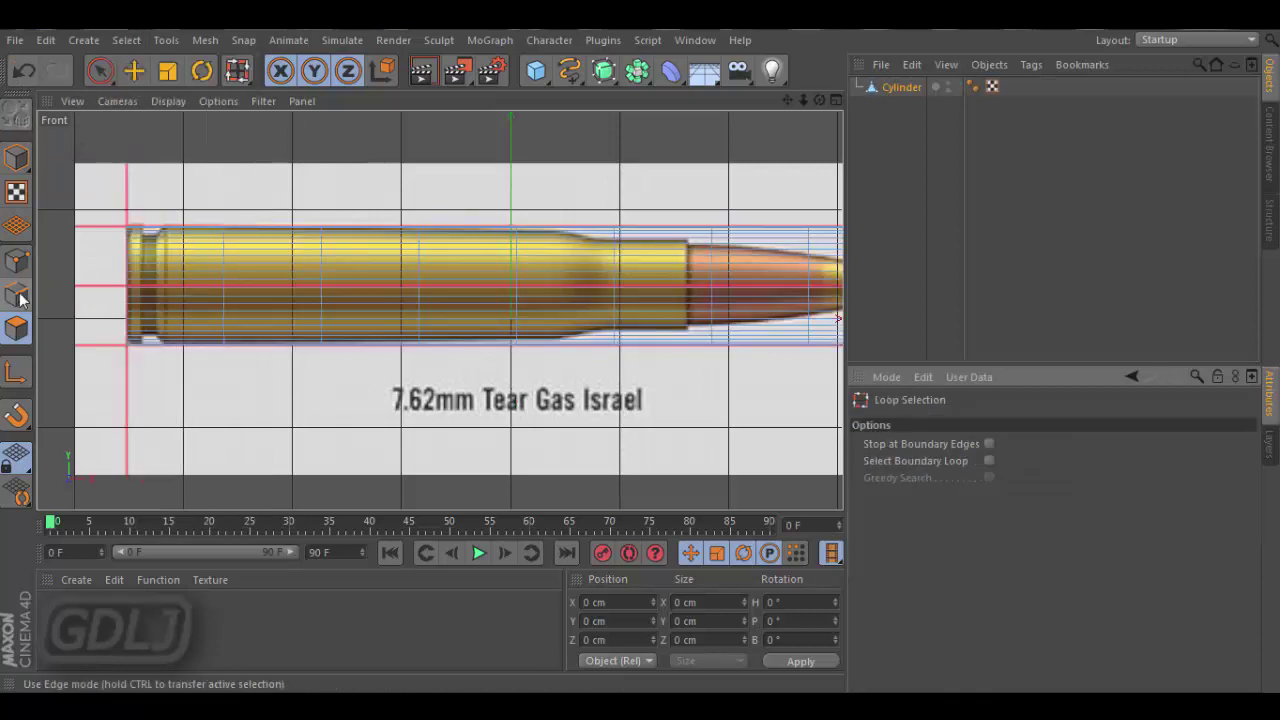
left_click(126, 40)
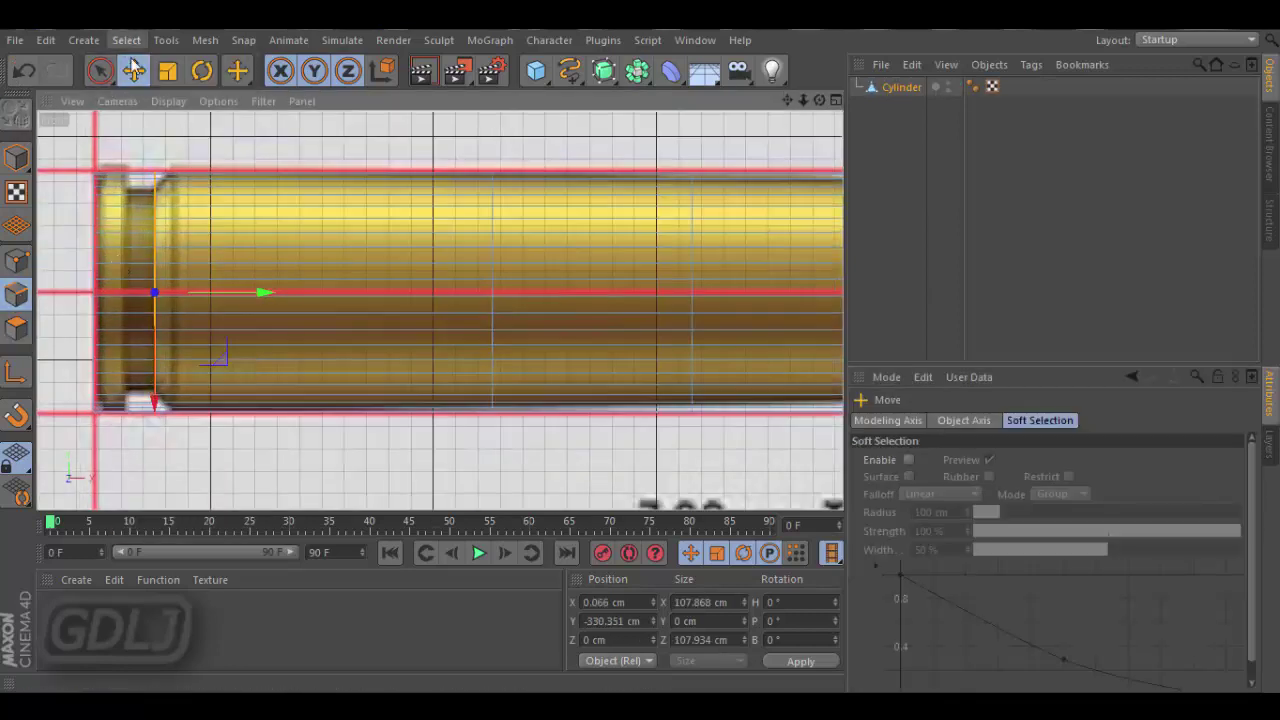
left_click(150, 150)
left_click(205, 40)
left_click(287, 215)
left_click(938, 445)
left_click(915, 462)
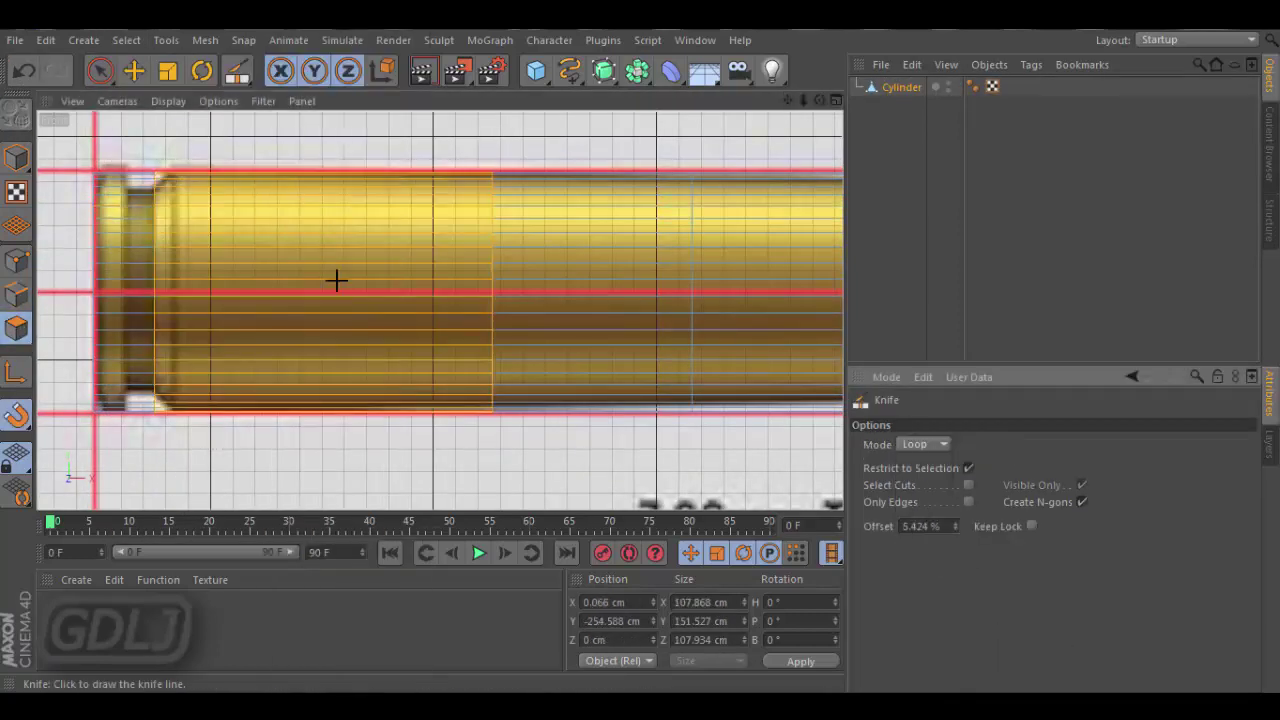
left_click(916, 501)
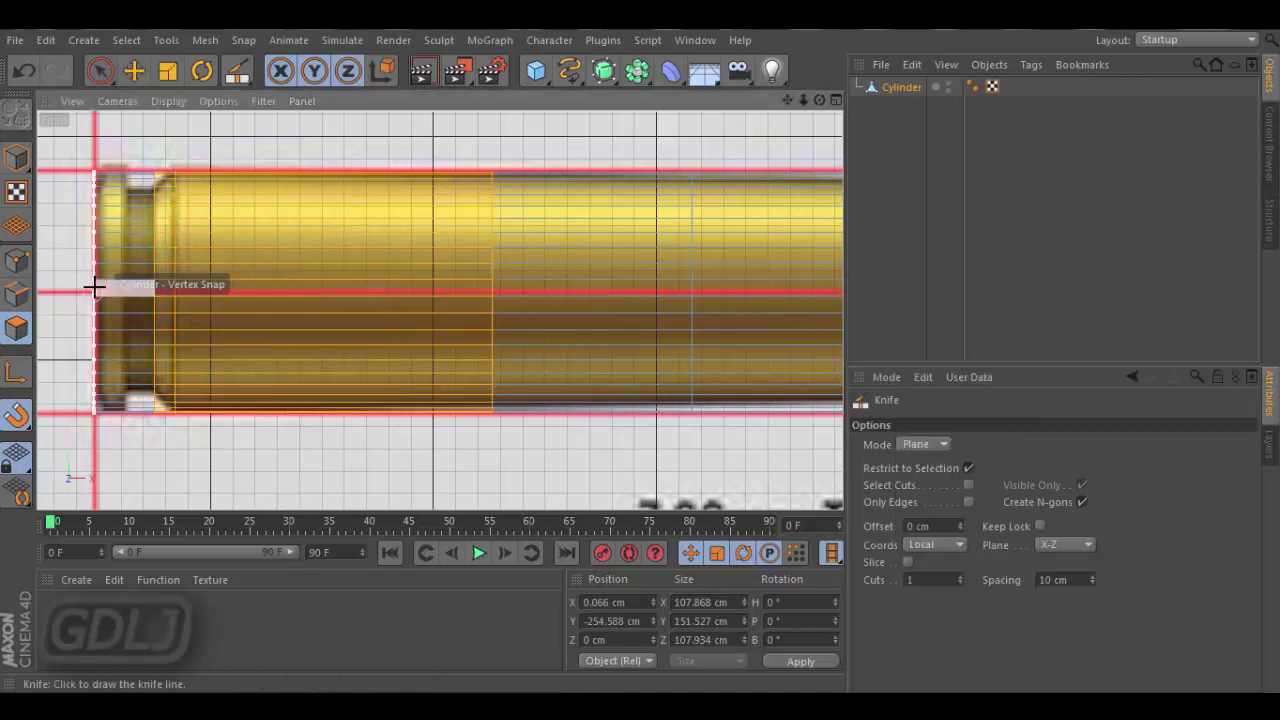
Cut a new edge loop near the base and scale it inward to start the rim groove.
left_click(126, 40)
left_click(167, 168)
left_click(126, 40)
key("Escape")
key("k")
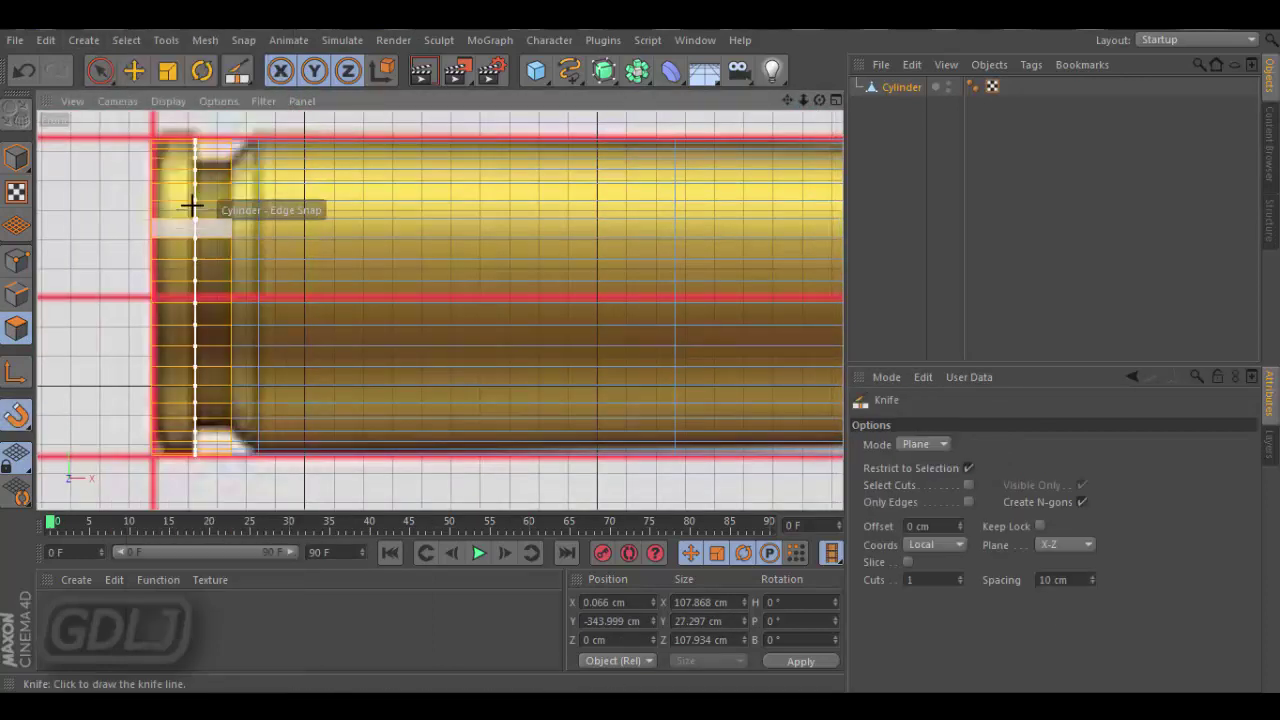
left_click(126, 40)
left_click(165, 166)
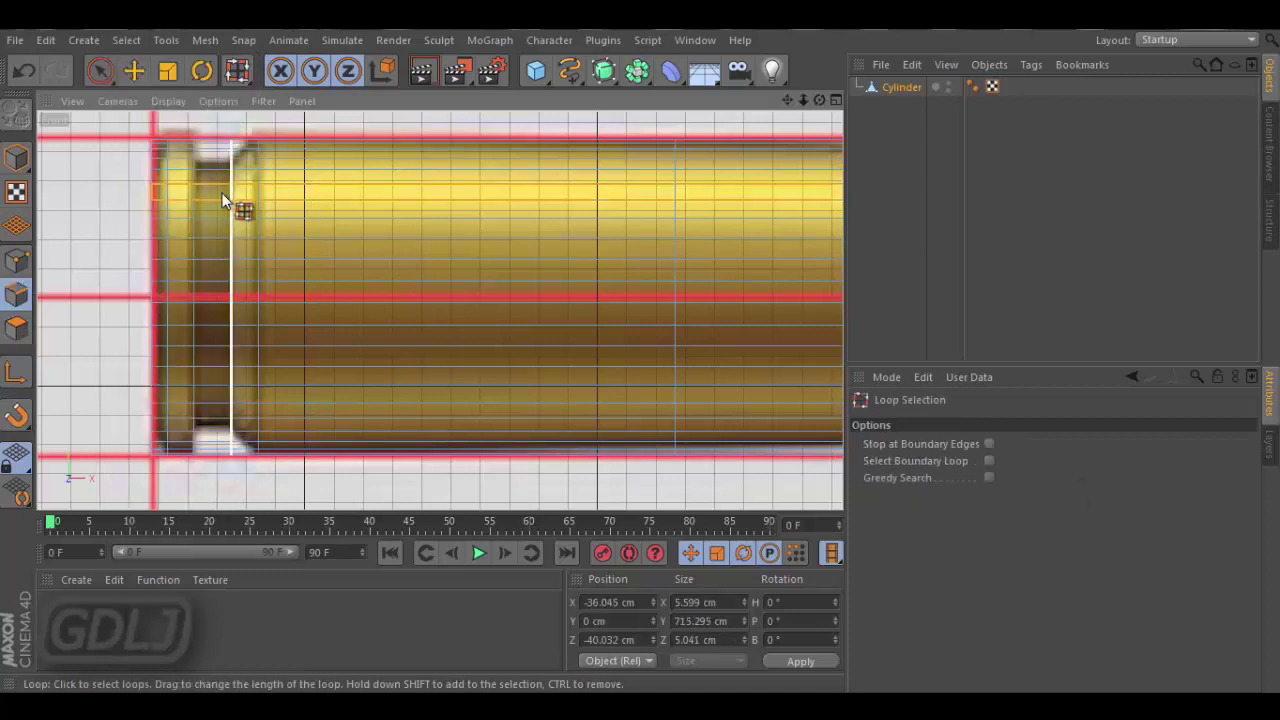
key("t")
left_click_drag(313, 207, 364, 192)
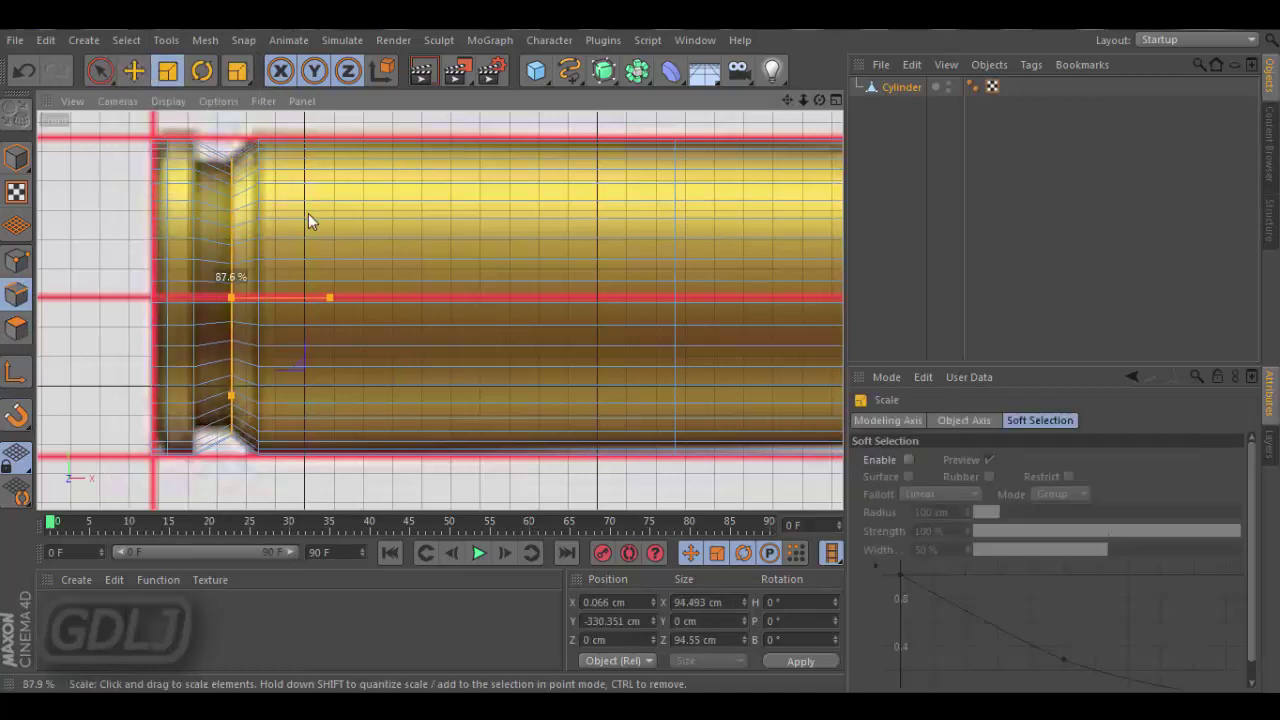
Select the loops at the casing's left end and move them to shape the rim.
key("u")
key("l")
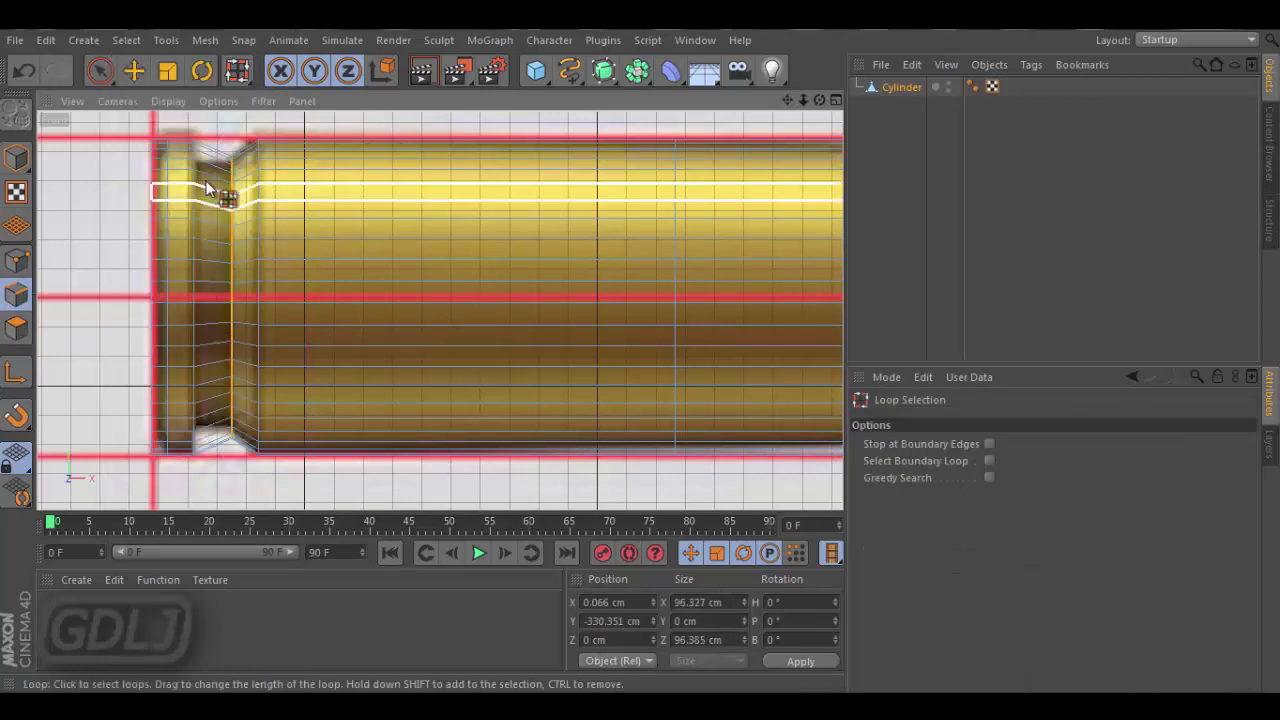
key("m")
key("k")
left_click(126, 40)
left_click(167, 168)
left_click(200, 250)
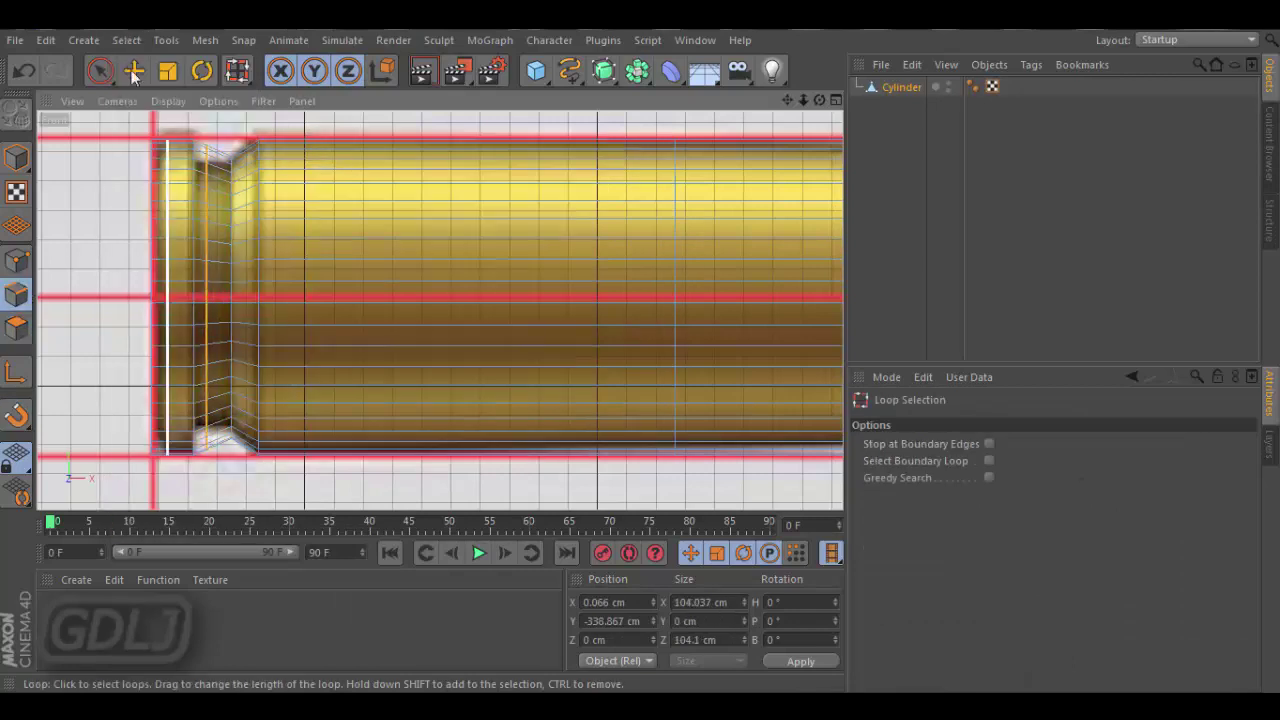
key("e")
key("u")
key("l")
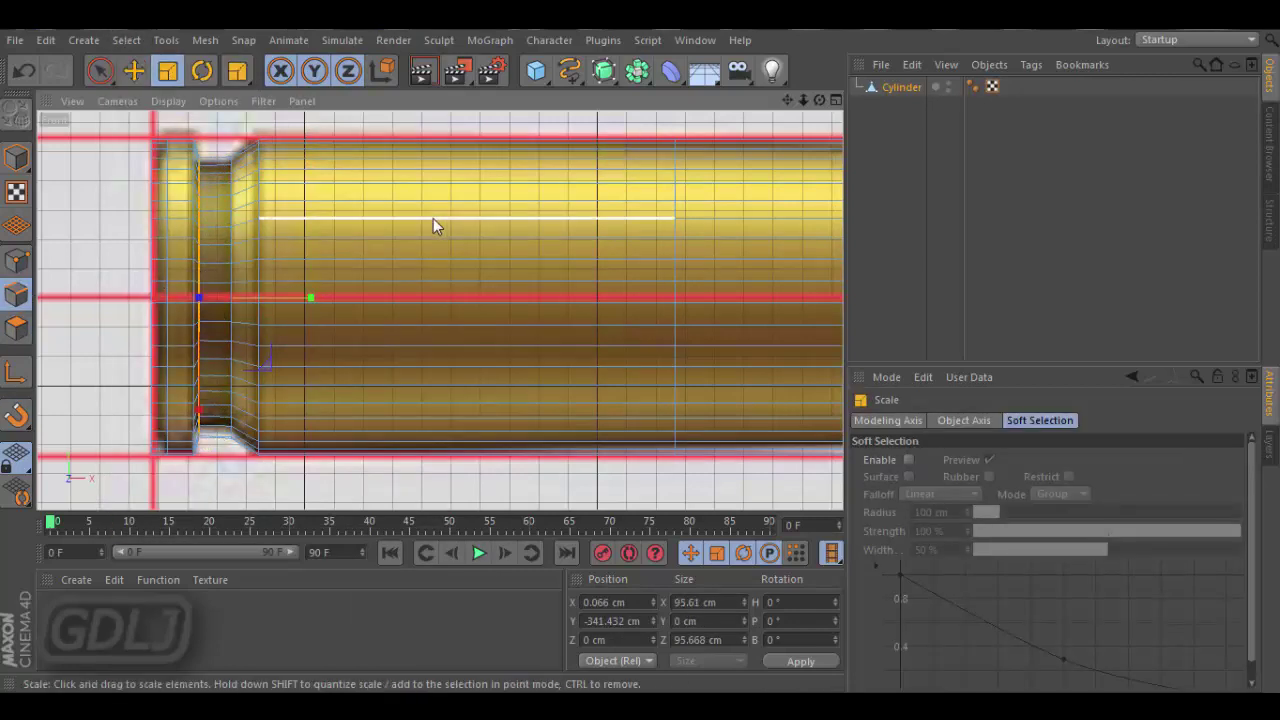
left_click(165, 180)
key("t")
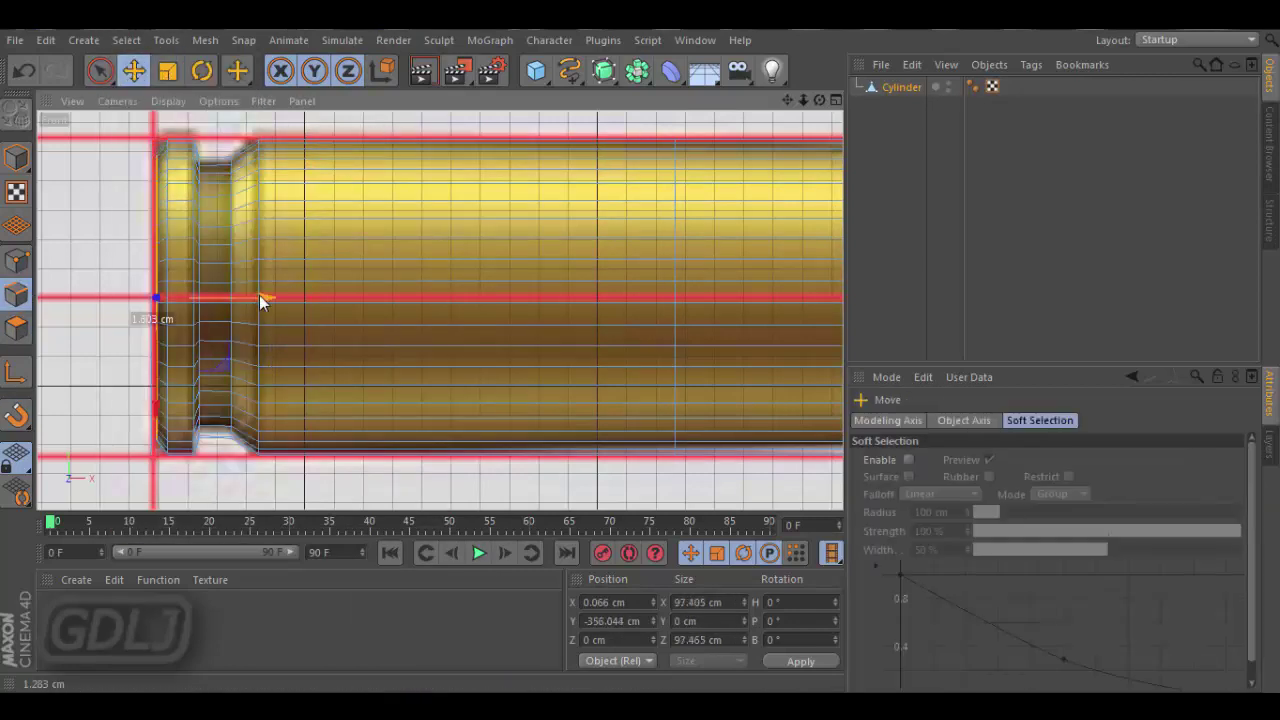
Select the next loops along the rim and adjust them to finish the groove.
key("u")
key("l")
left_click(168, 200)
key("e")
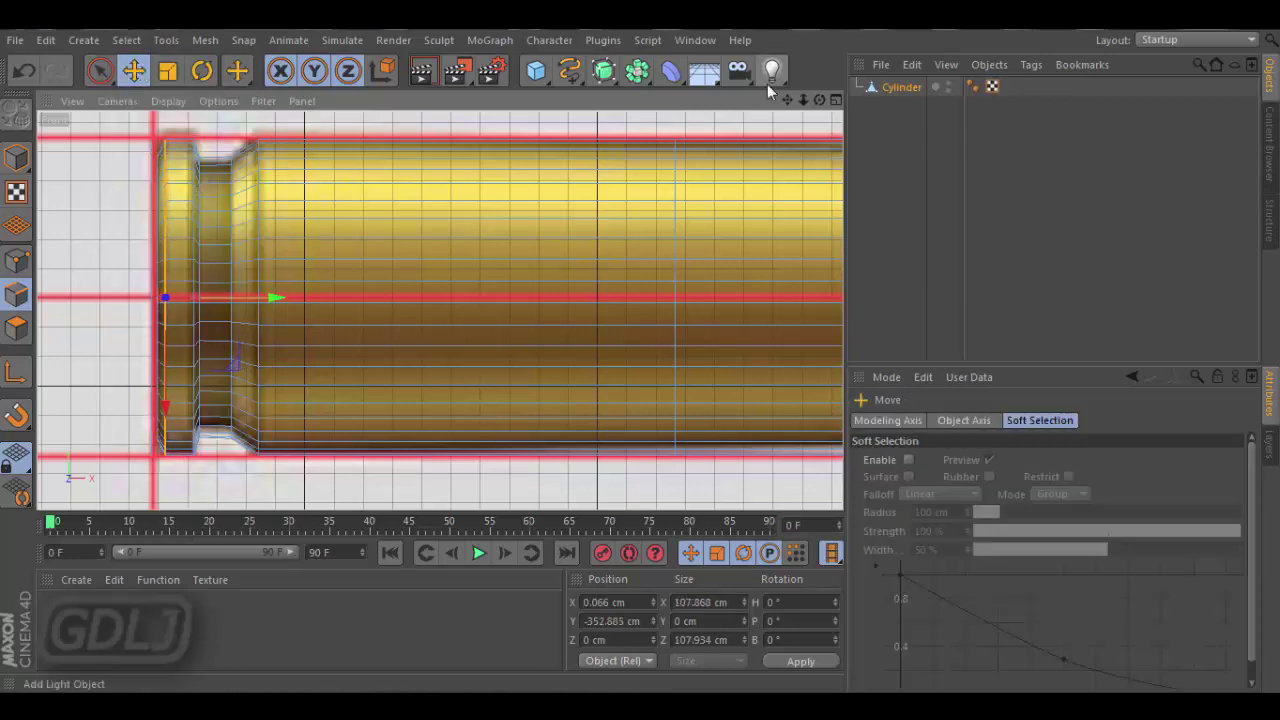
left_click_drag(787, 100, 795, 100)
left_click(126, 40)
left_click(170, 168)
left_click(295, 194)
Slide a casing loop right toward the shoulder, keeping only the shoulder loop selected.
key("e")
mouse_move(398, 321)
left_mouse_down()
mouse_move(549, 323)
mouse_move(514, 321)
left_mouse_up()
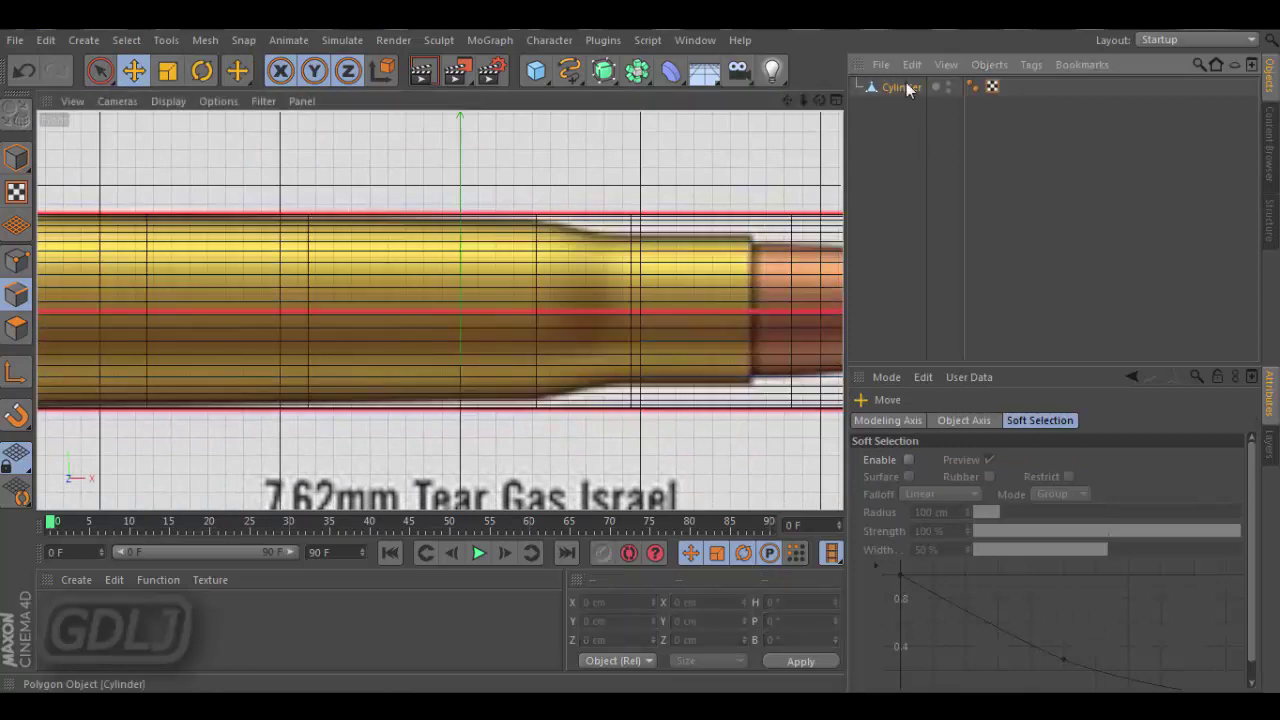
key("u")
key("l")
left_click(149, 300)
left_click(309, 300, "shift")
key("e")
key("9")
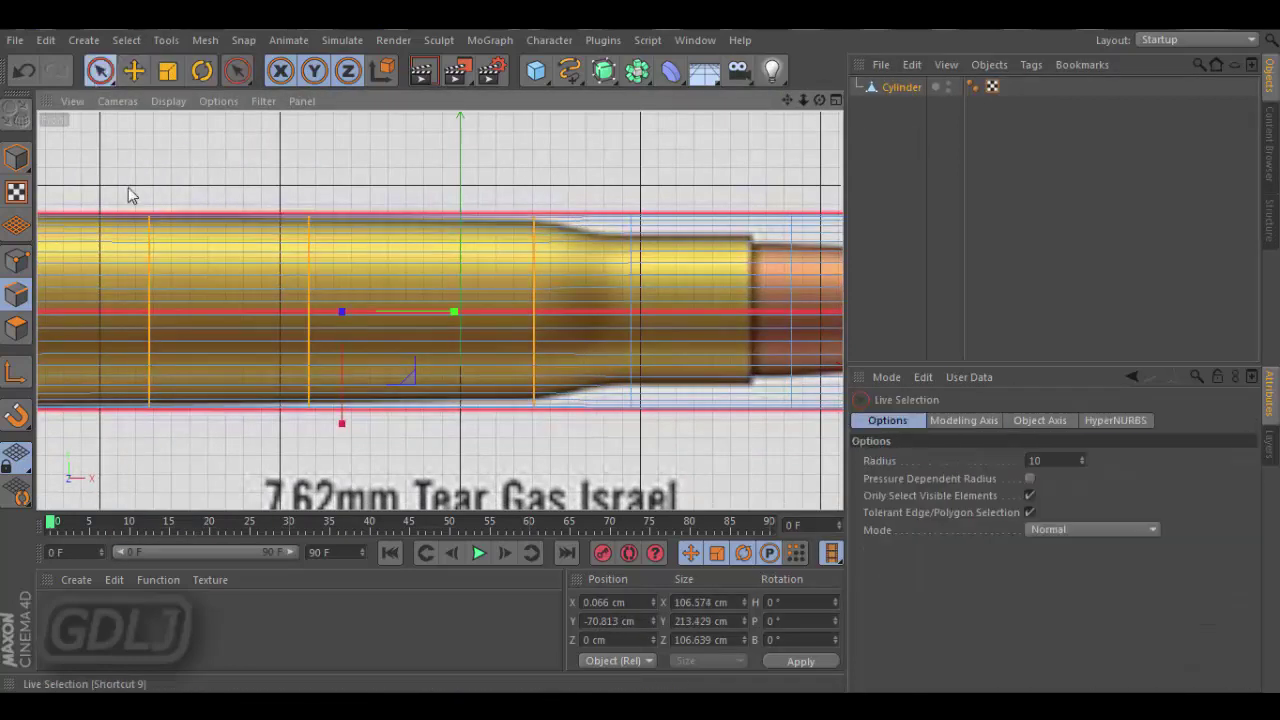
key("0")
key("ctrl+z")
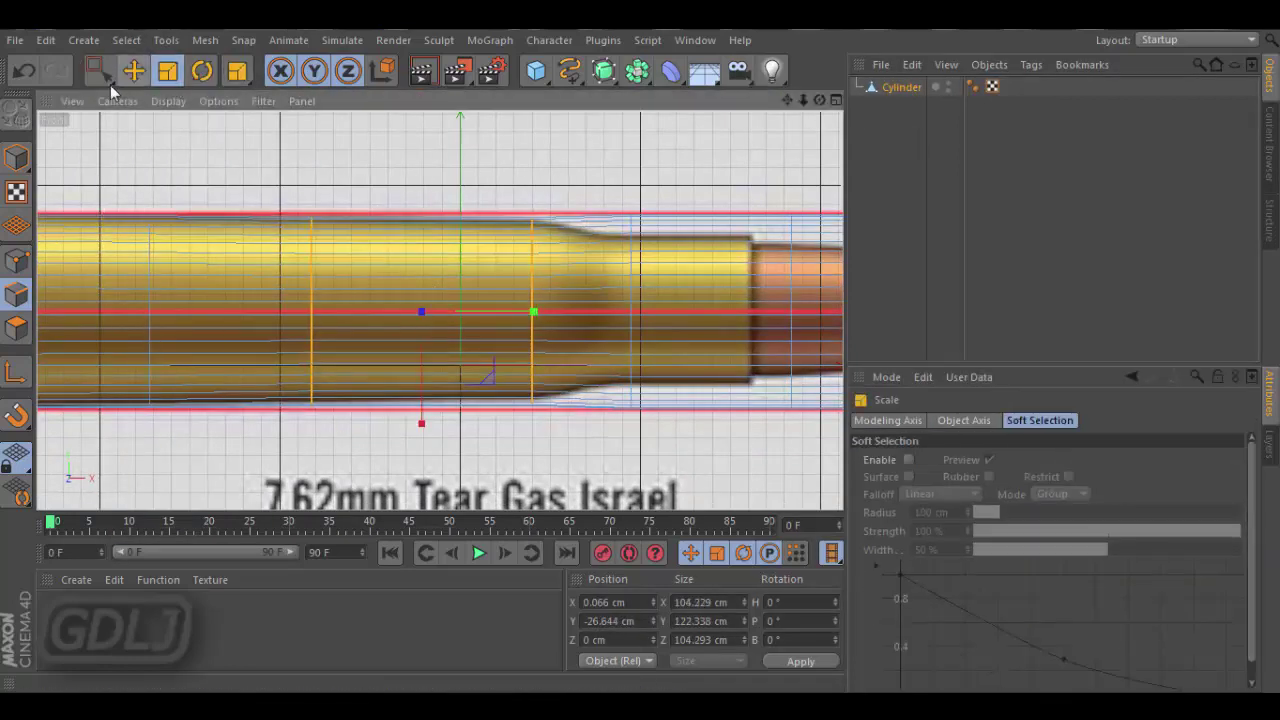
key("ctrl+z")
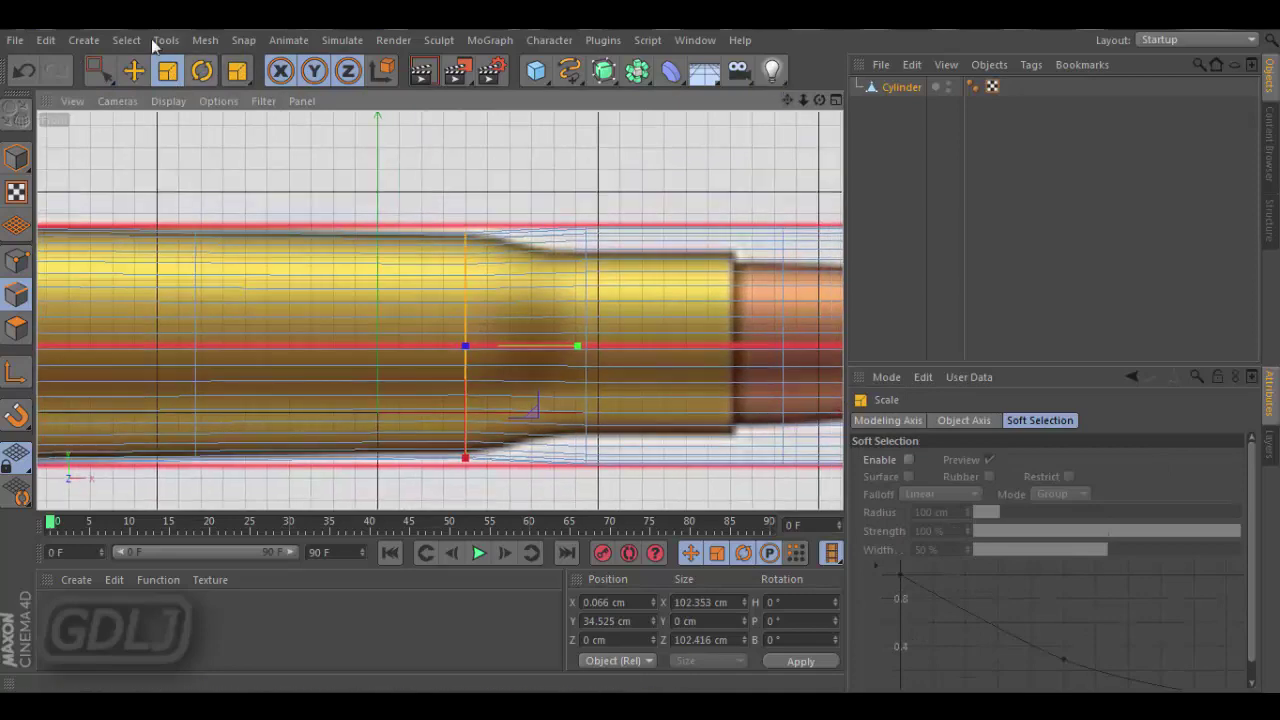
Scale the shoulder loop inward to 82.1% and slide it toward the neck.
left_click(128, 40)
left_click(160, 158)
key("t")
left_click_drag(583, 285, 637, 304)
left_click_drag(593, 342, 637, 362)
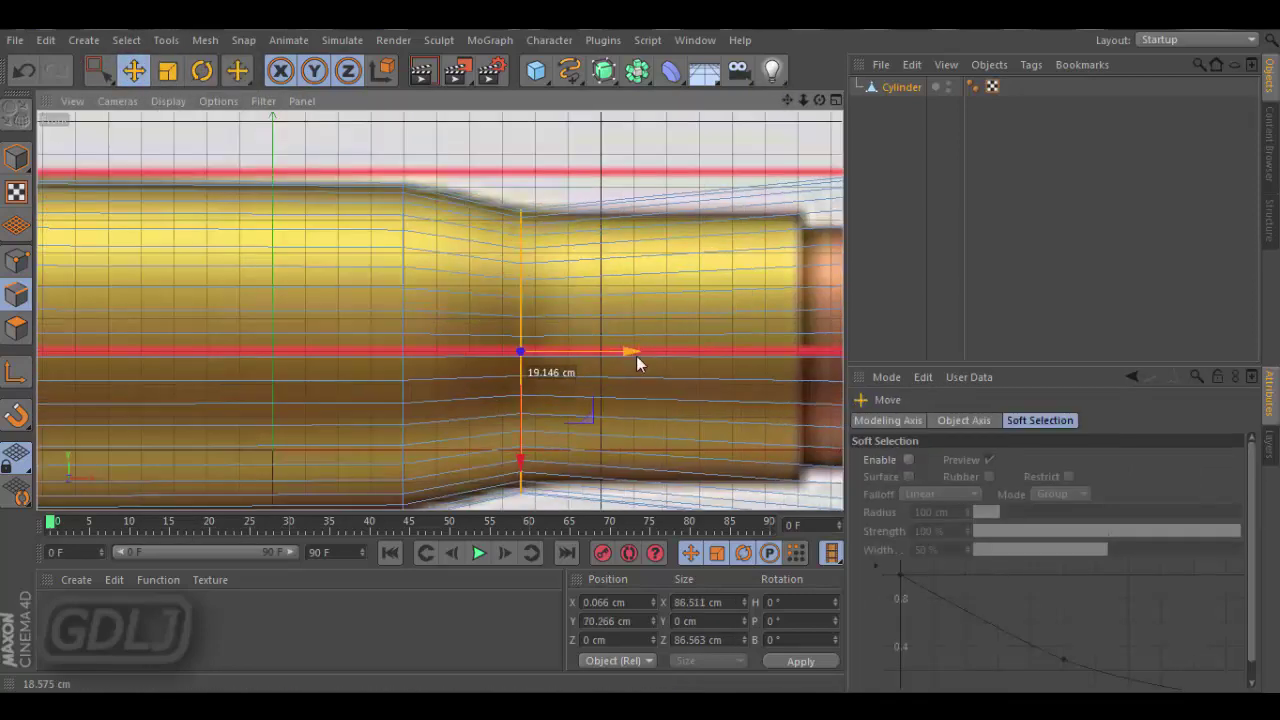
Cut two new edge loops across the shoulder with the Knife.
key("Return")
key("k")
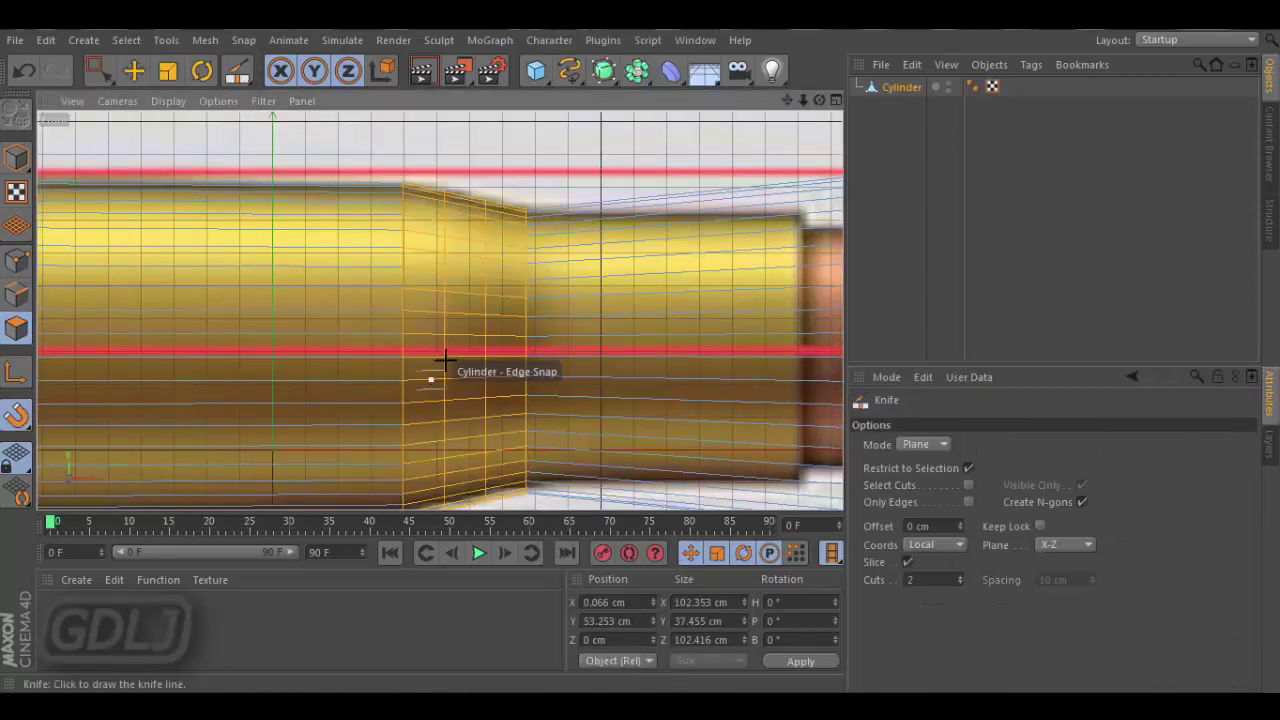
left_click(16, 292)
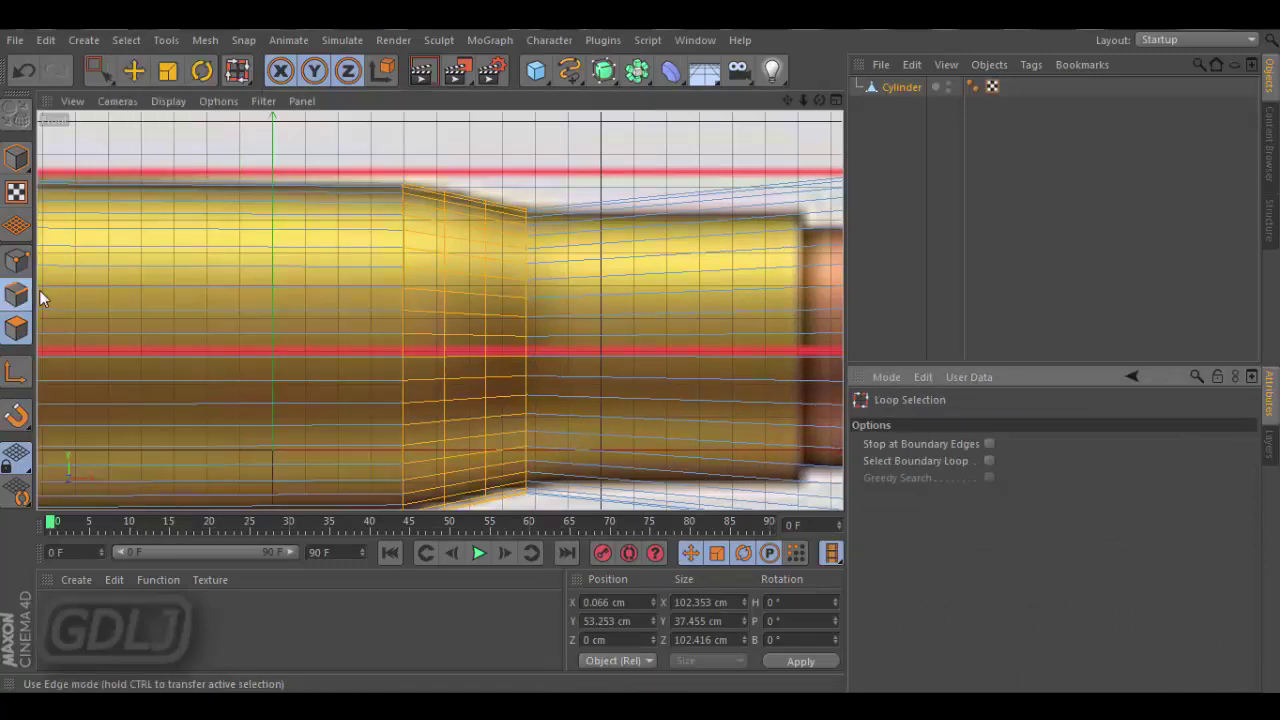
left_click(484, 254)
key("t")
scroll(600, 300, "down", 3)
Move the case-mouth loop into line with the reference and narrow it to match.
left_click(126, 40)
left_click(160, 150)
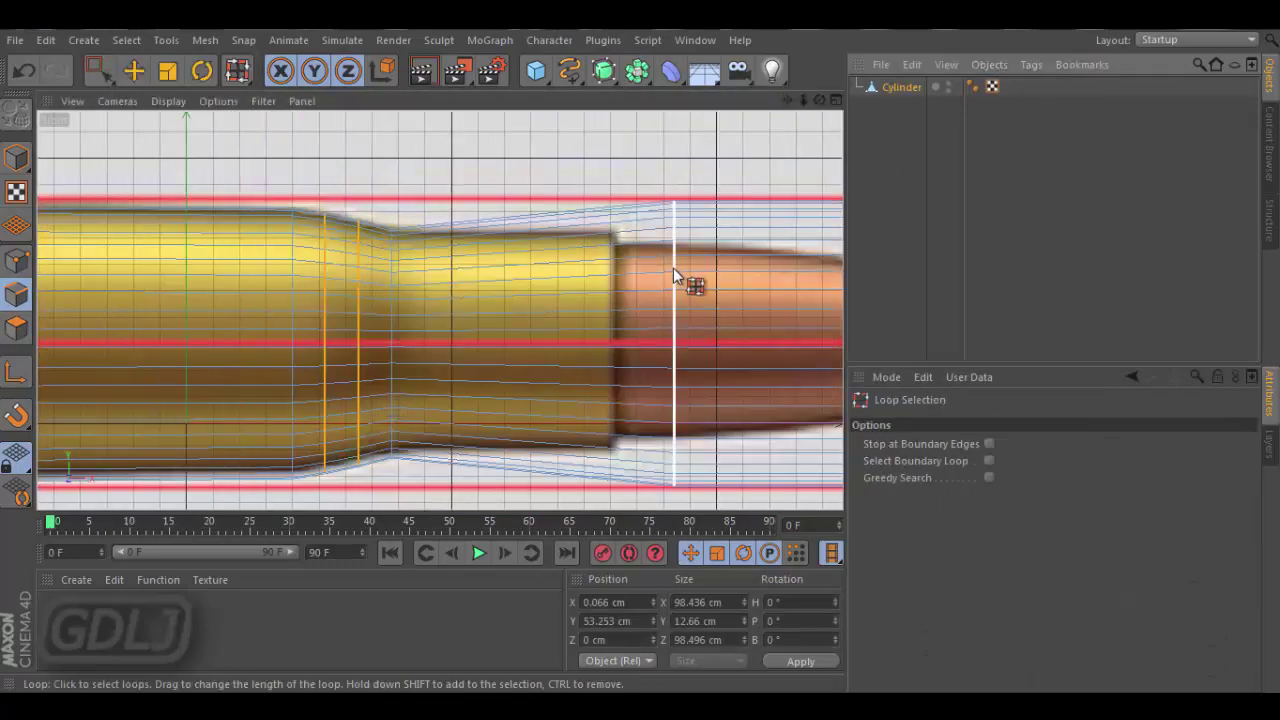
left_click(674, 274)
key("e")
mouse_move(783, 346)
left_mouse_down()
mouse_move(713, 360)
mouse_move(691, 214)
left_mouse_up()
key("t")
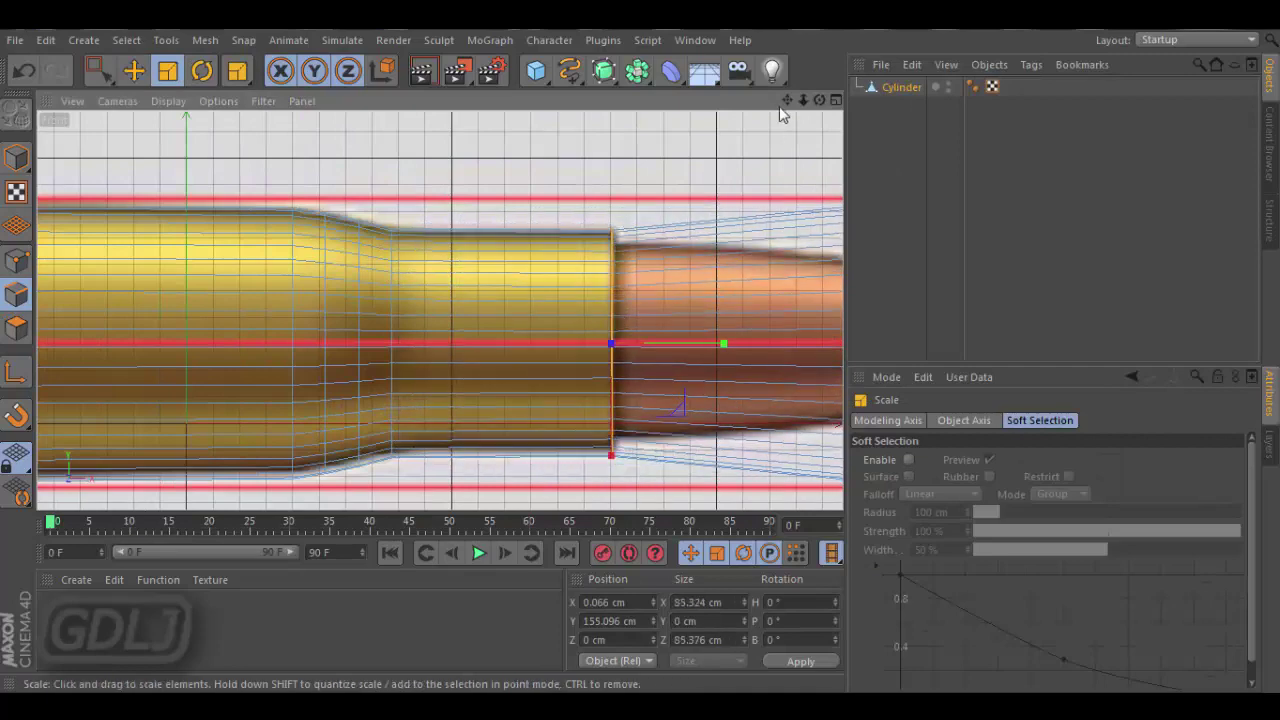
mouse_move(787, 100)
left_mouse_down()
mouse_move(808, 103)
mouse_move(795, 103)
left_mouse_up()
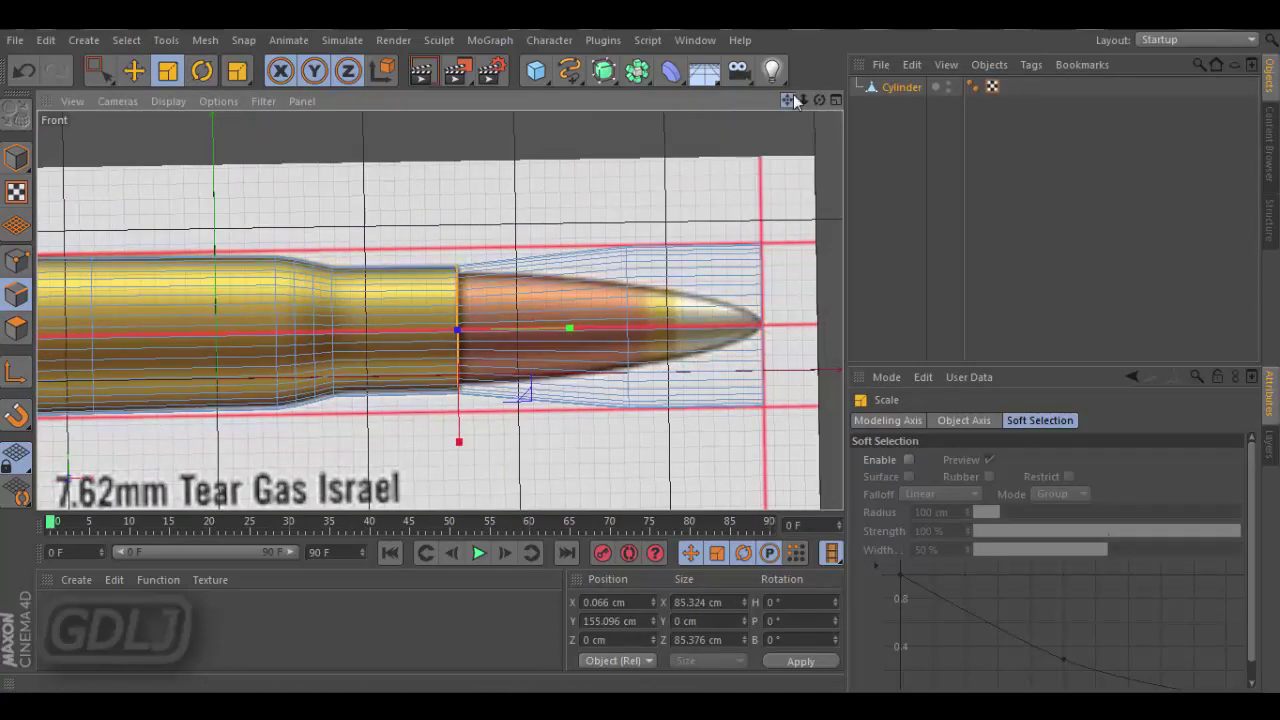
Select the bullet polygons and Split them off into a second Cylinder object.
left_click(92, 72)
left_click_drag(517, 193, 741, 428)
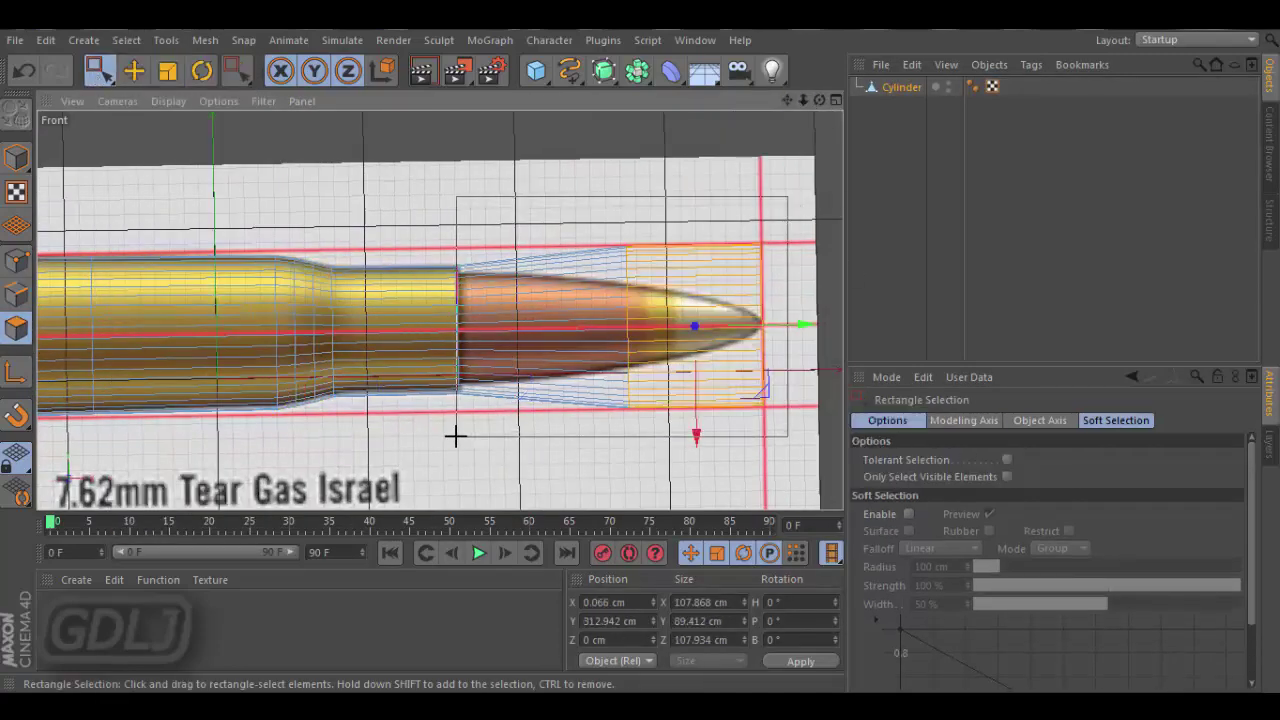
left_click(98, 70)
left_click_drag(500, 390, 640, 240)
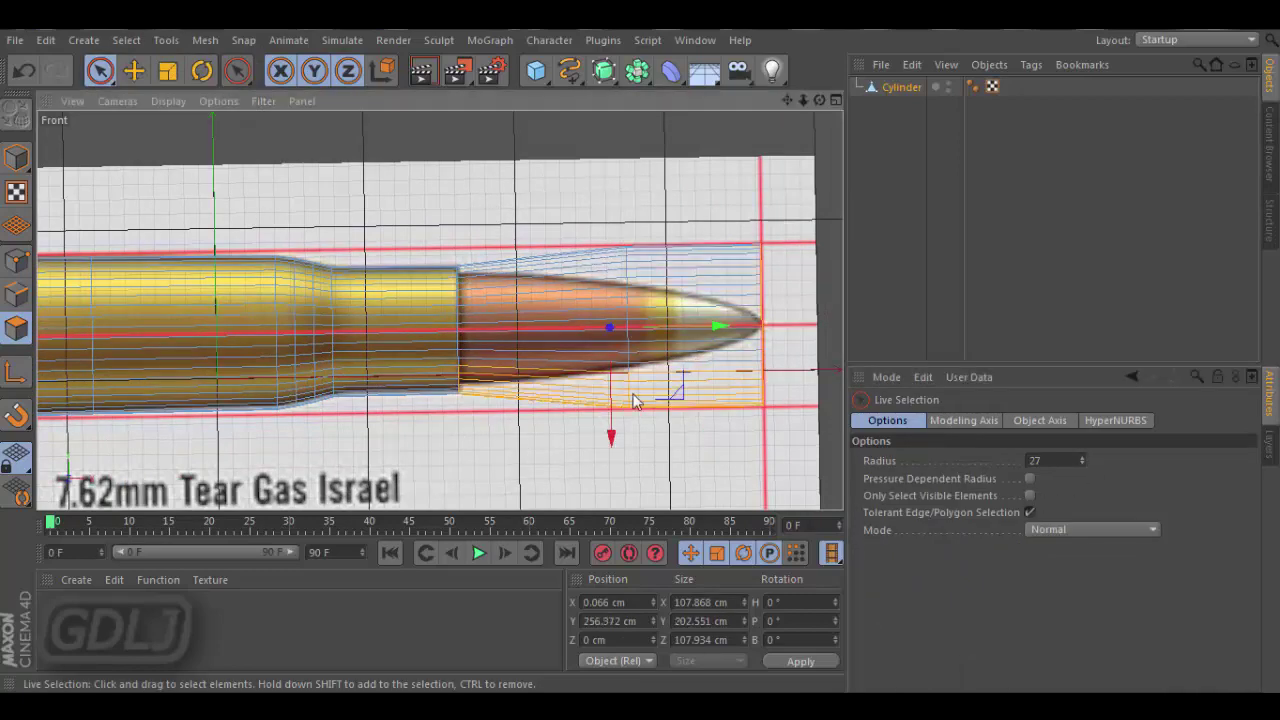
right_click(637, 190)
left_click(671, 655)
Nudge a selected edge loop slightly along the cartridge axis.
left_click(126, 40)
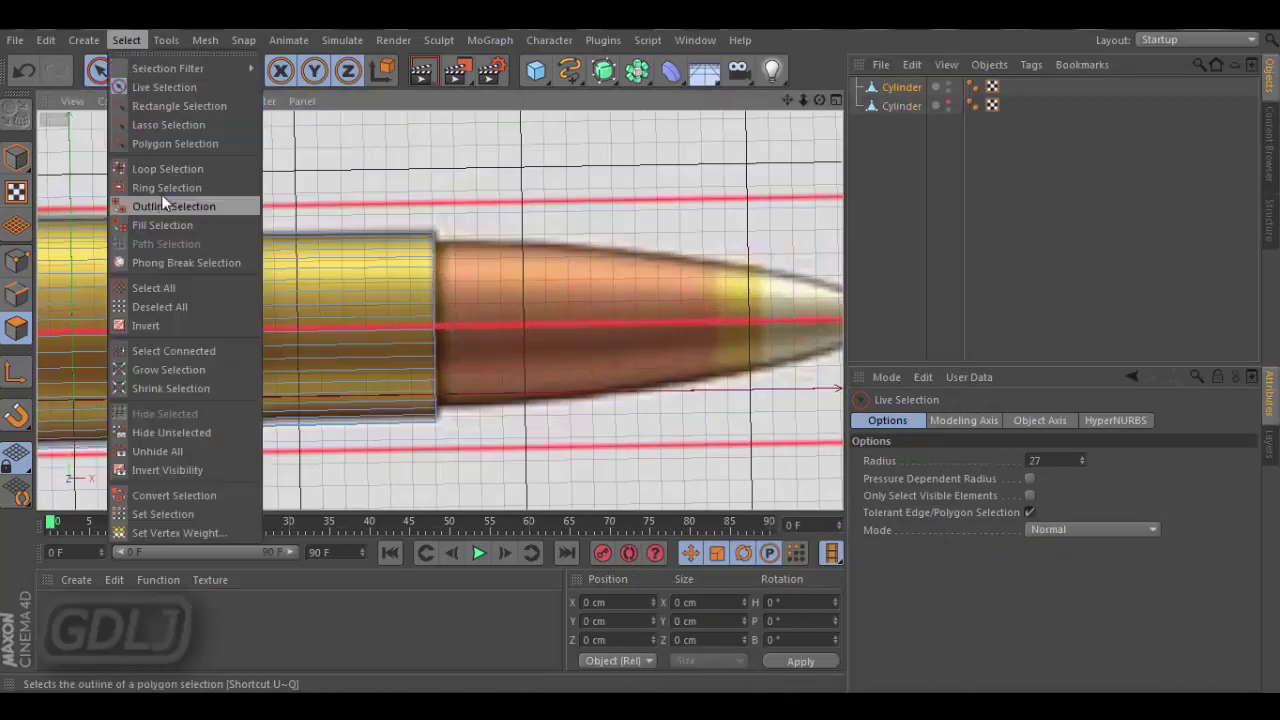
left_click(165, 170)
key("e")
left_click_drag(540, 338, 550, 340)
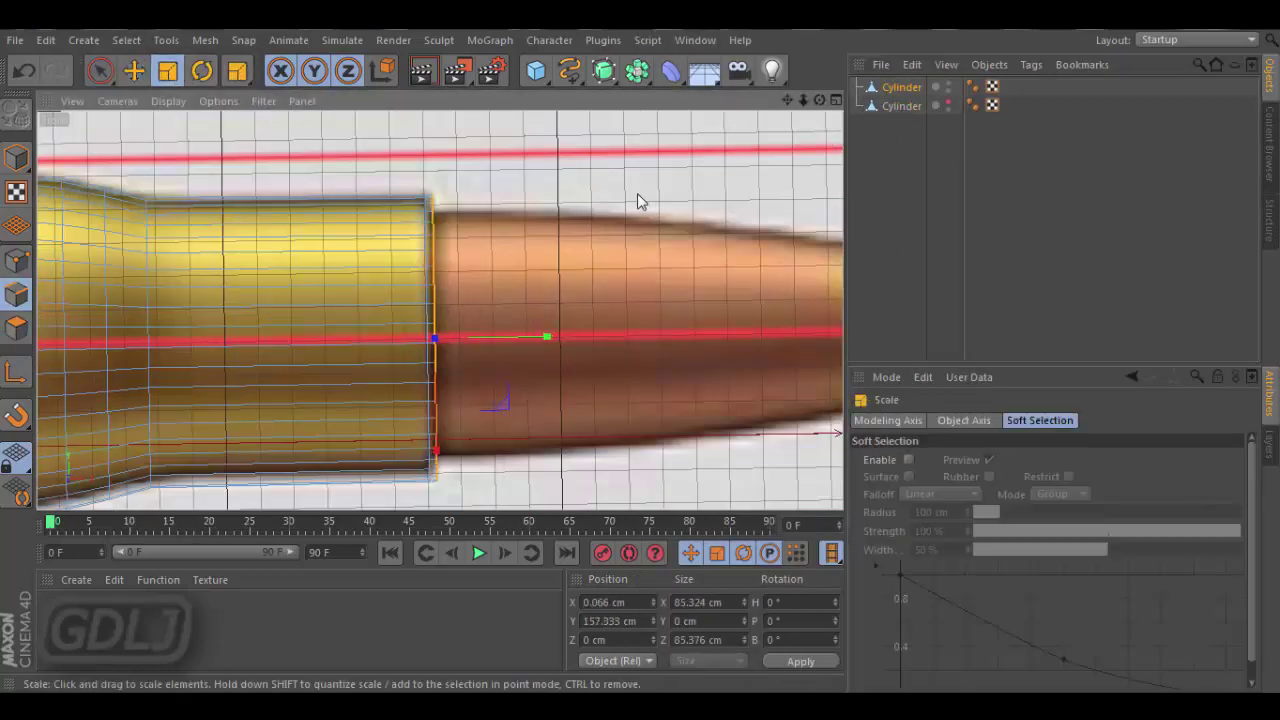
Select the case-mouth loop and scale it slightly to 96.4%.
left_click(126, 40)
left_click(180, 170)
left_click(427, 258)
key("e")
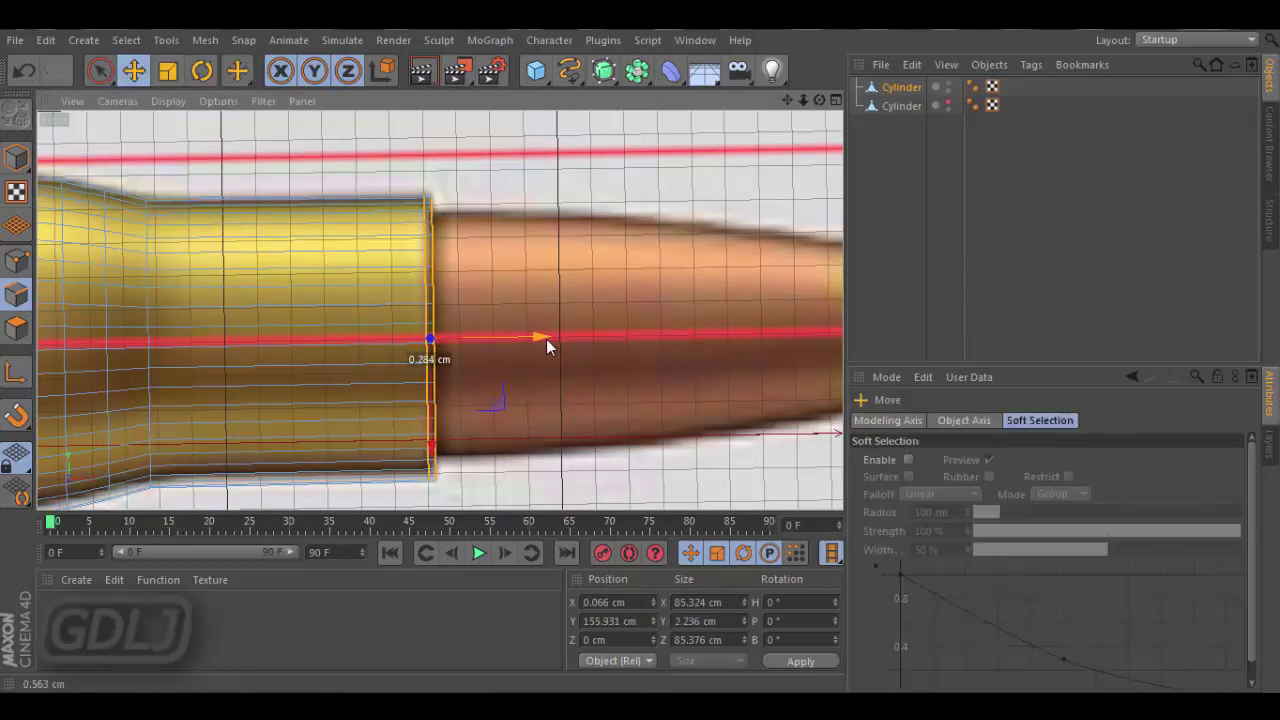
key("u")
key("l")
left_click(431, 224)
key("t")
left_click_drag(655, 216, 643, 216)
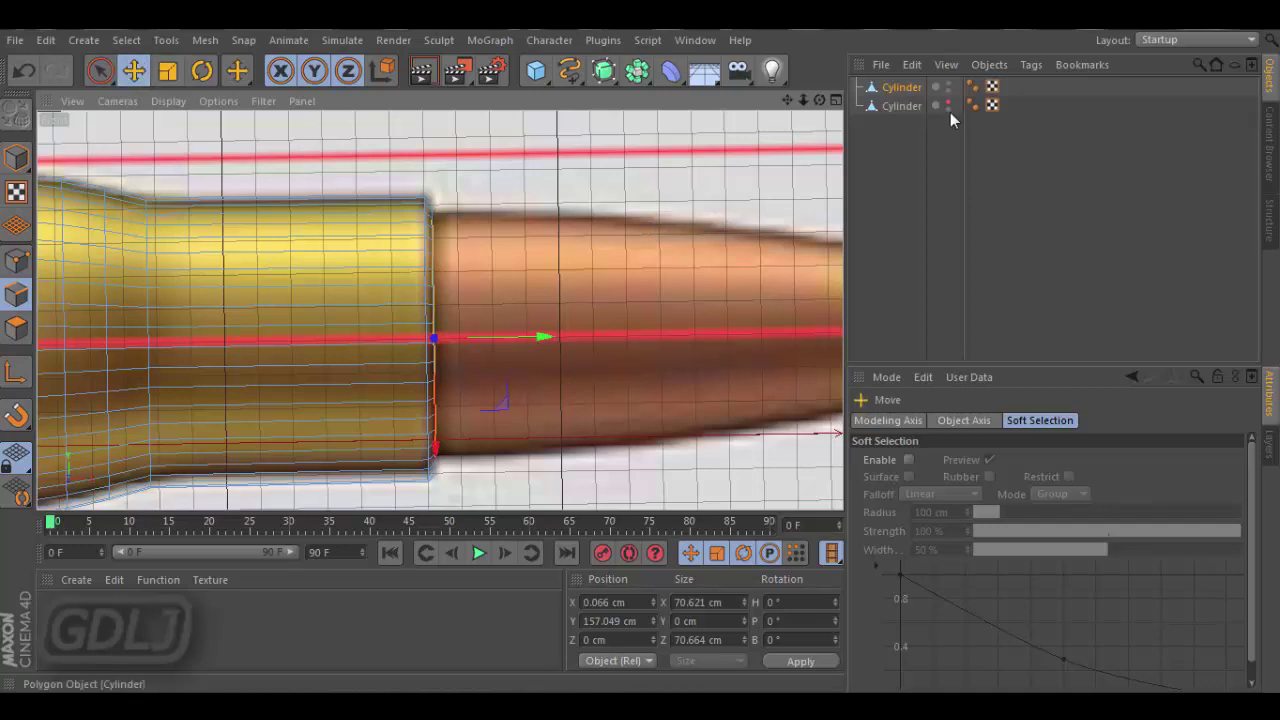
Undo the earlier split and rescale the case-mouth loop to 106.8%.
key("ctrl+z")
key("ctrl+y")
key("ctrl+z")
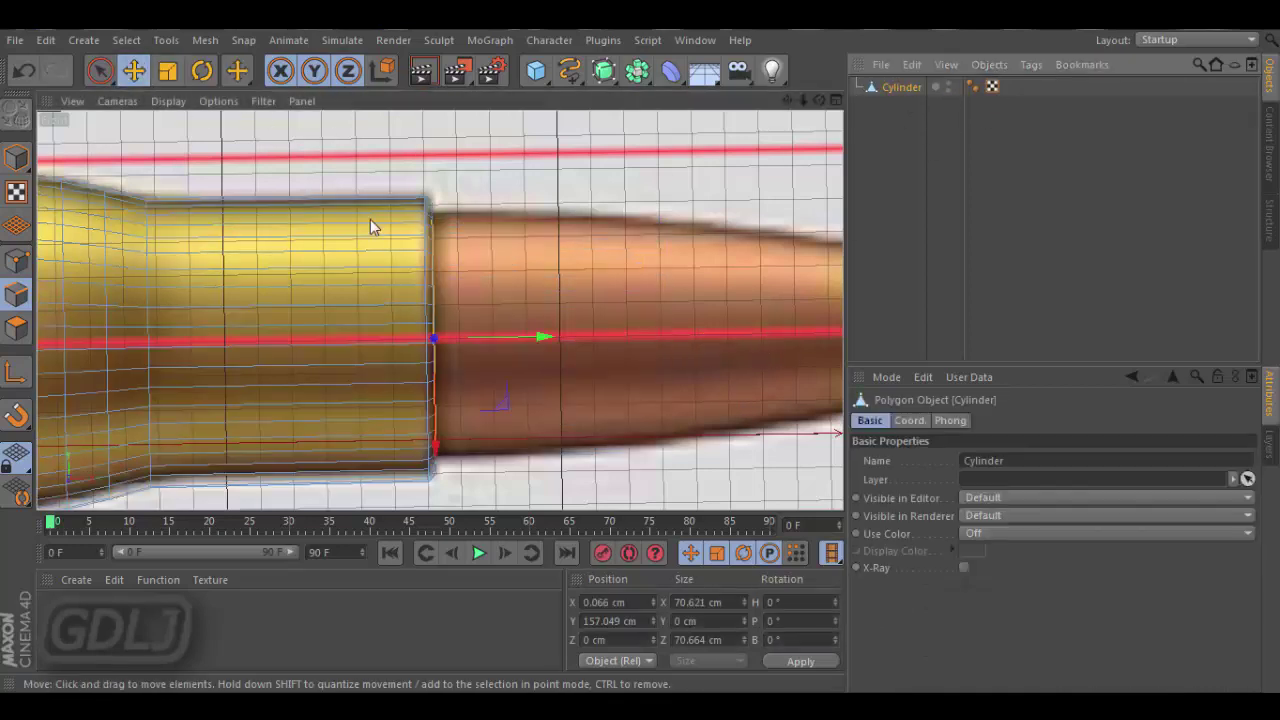
key("t")
left_click_drag(615, 165, 638, 165)
Reselect the bullet polygons ahead of the case mouth and Split them into a separate object.
left_click_drag(591, 336, 591, 338)
key("u")
key("l")
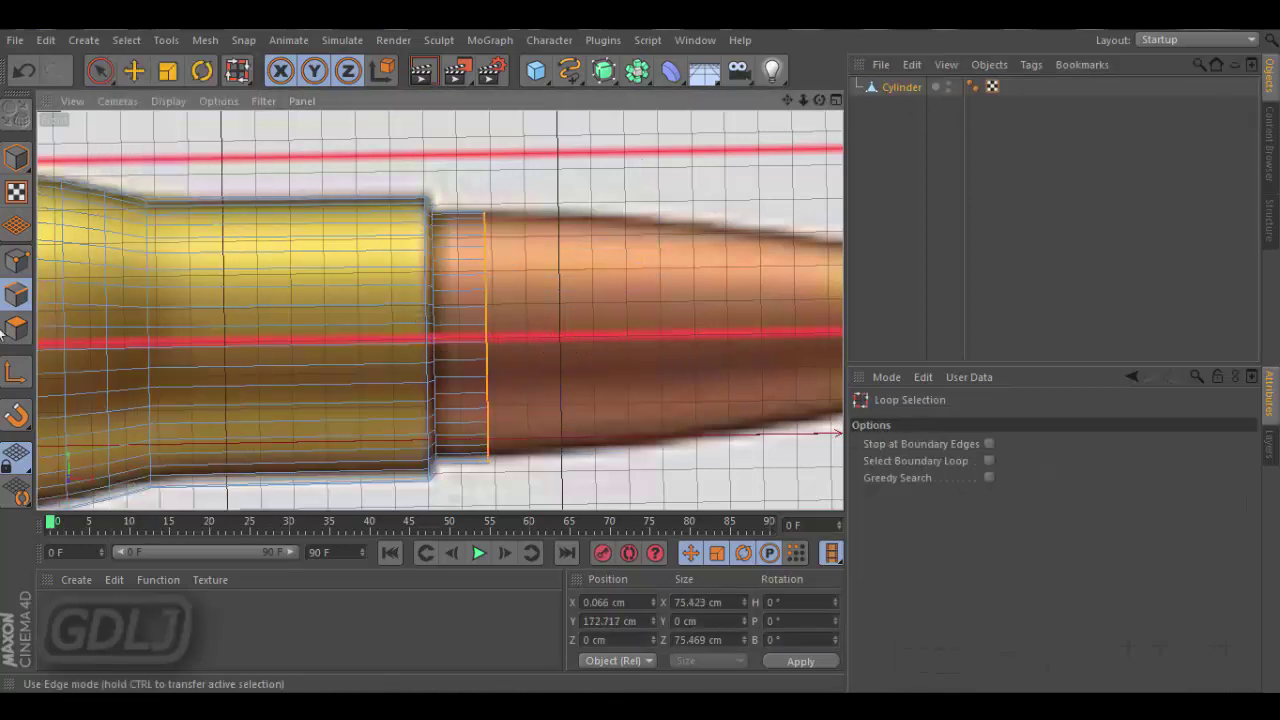
right_click(593, 340)
left_click(650, 580)
Select the bullet object and slide its back edge loop forward toward the tip.
left_click(909, 112)
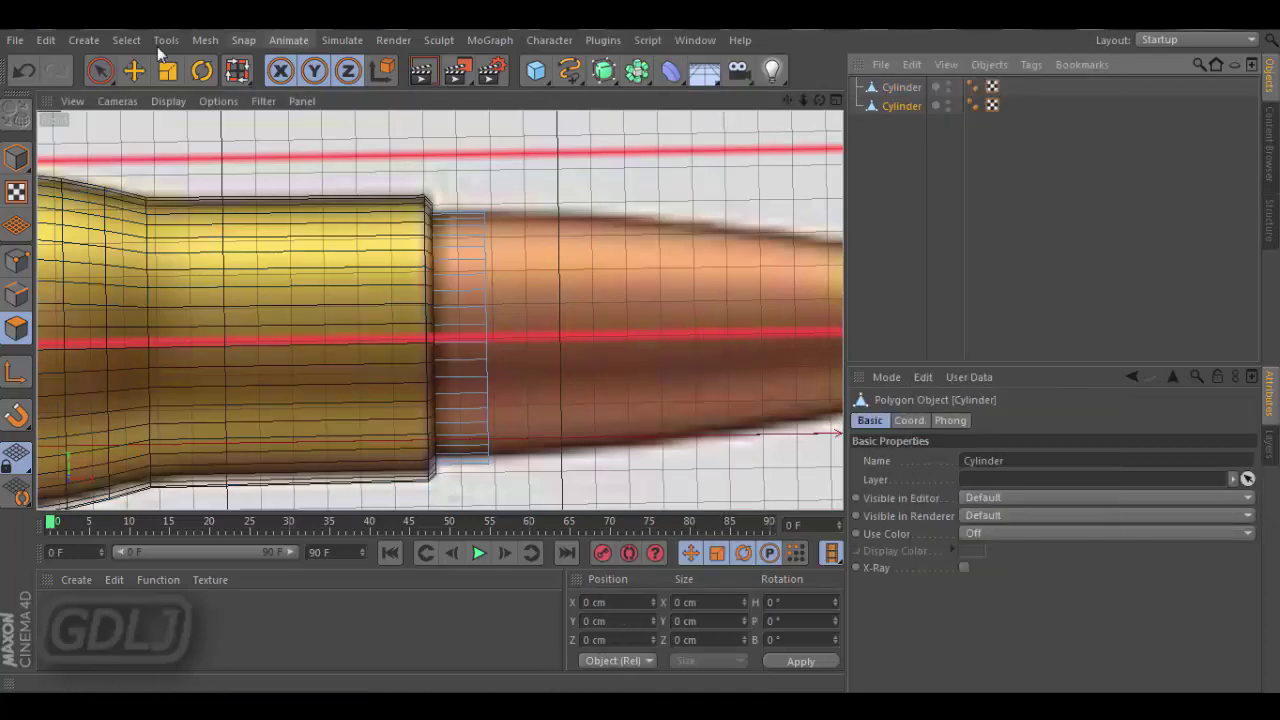
left_click(484, 248)
key("e")
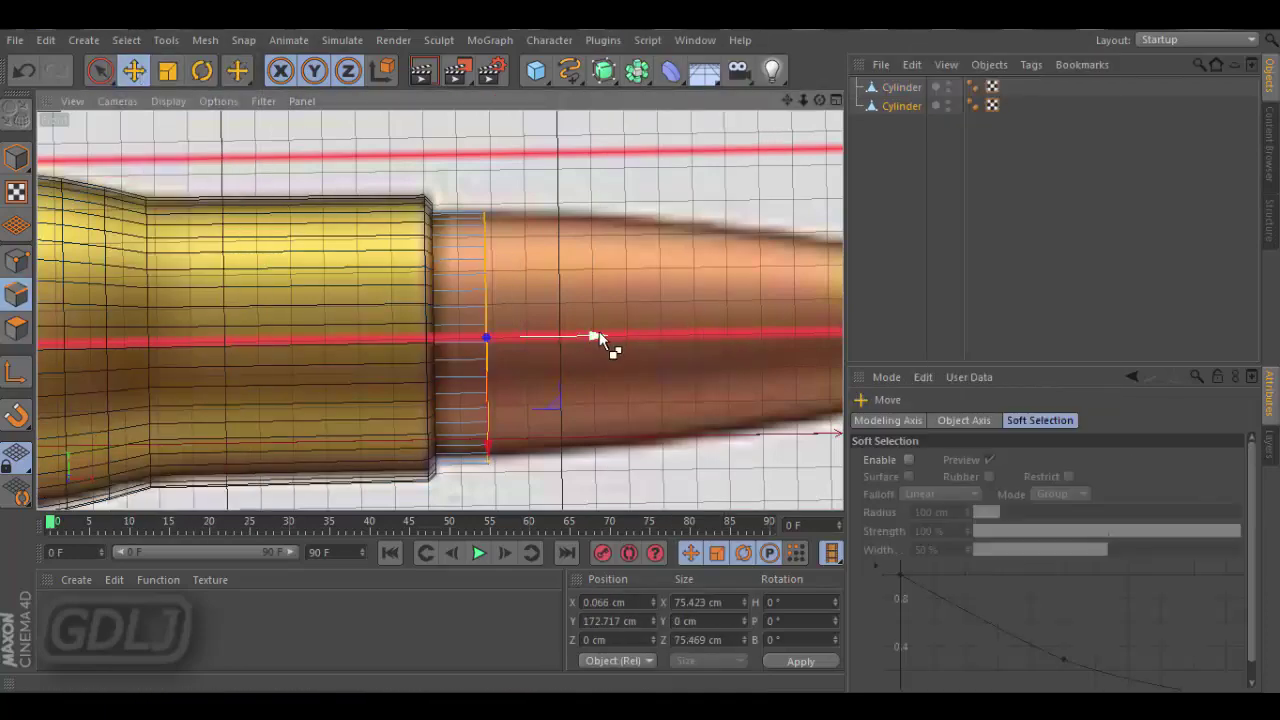
scroll(599, 331, "down", 3)
mouse_move(647, 322)
left_mouse_down()
mouse_move(774, 320)
mouse_move(834, 337)
left_mouse_up()
scroll(774, 330, "up", 2)
Loop-select the brass-copper seam loop and scale it slightly smaller.
left_click(126, 40)
left_click(167, 169)
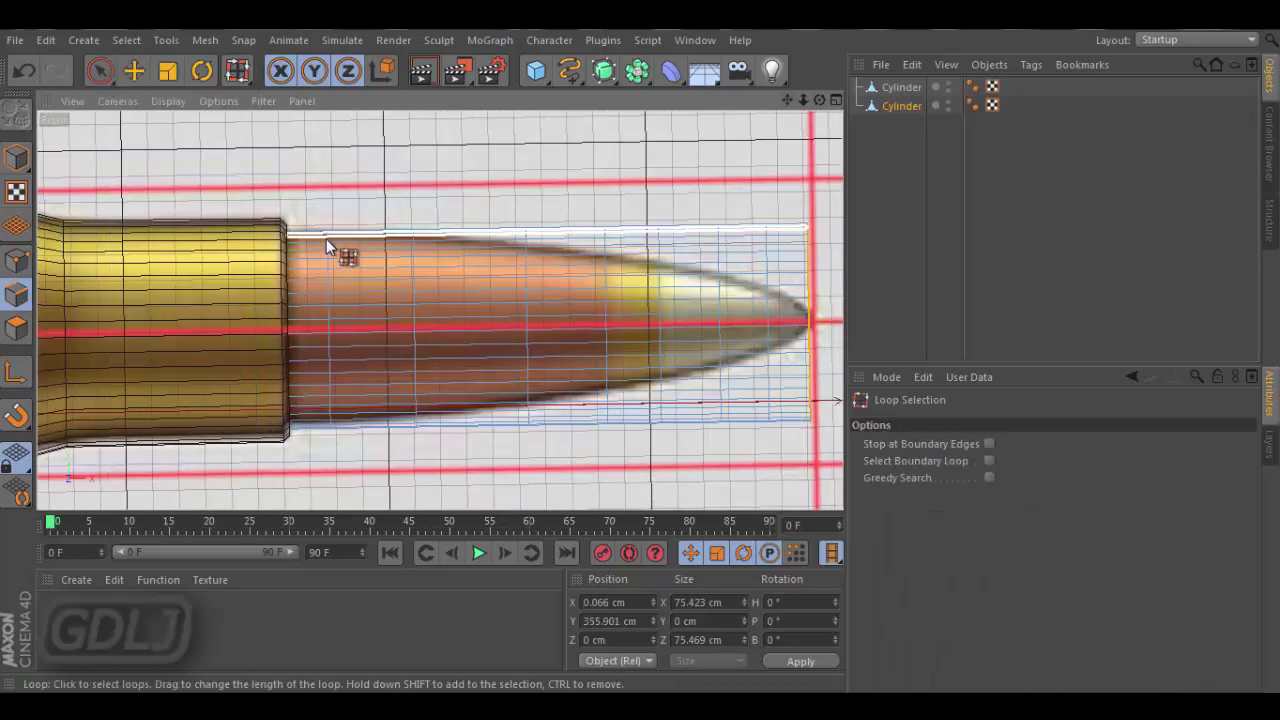
left_click(292, 235)
key("e")
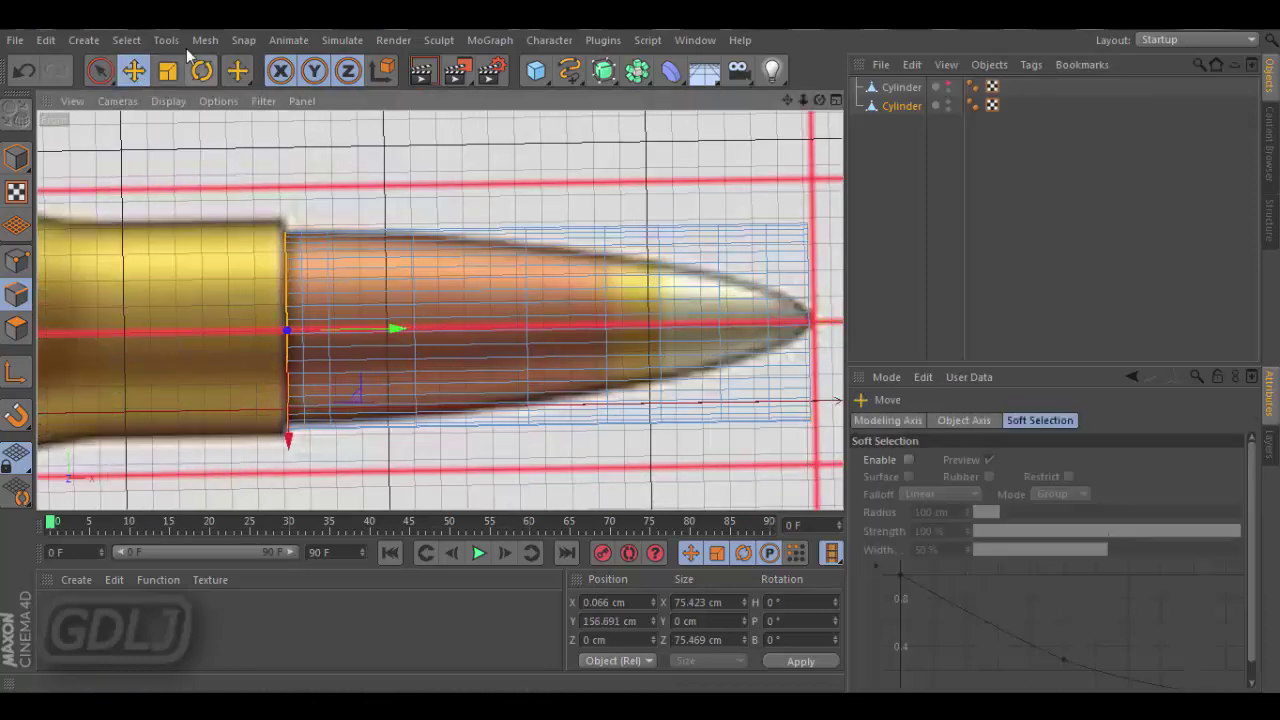
key("t")
scroll(424, 181, "up", 2)
left_click_drag(651, 241, 591, 237)
Loop-select a loop along the bullet and move it toward the tip.
left_click(126, 40)
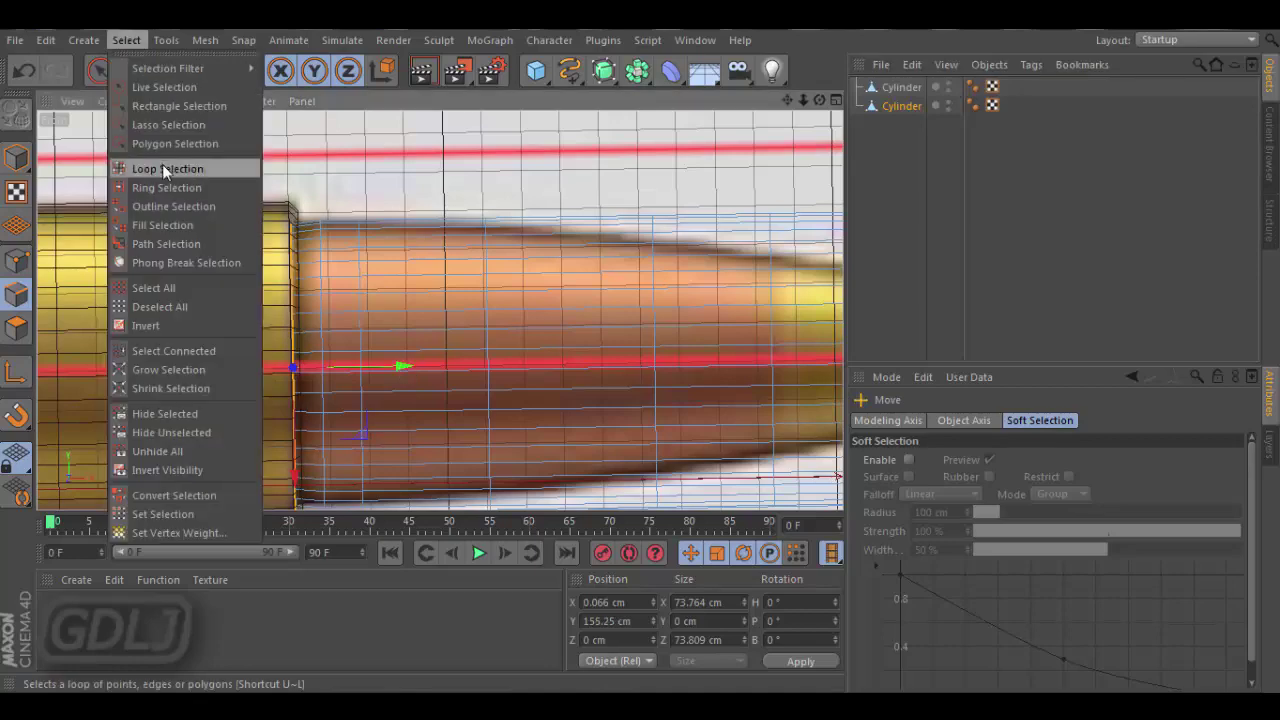
left_click(167, 169)
left_click(488, 330)
key("t")
scroll(700, 300, "up", 2)
left_click(126, 40)
left_click(160, 169)
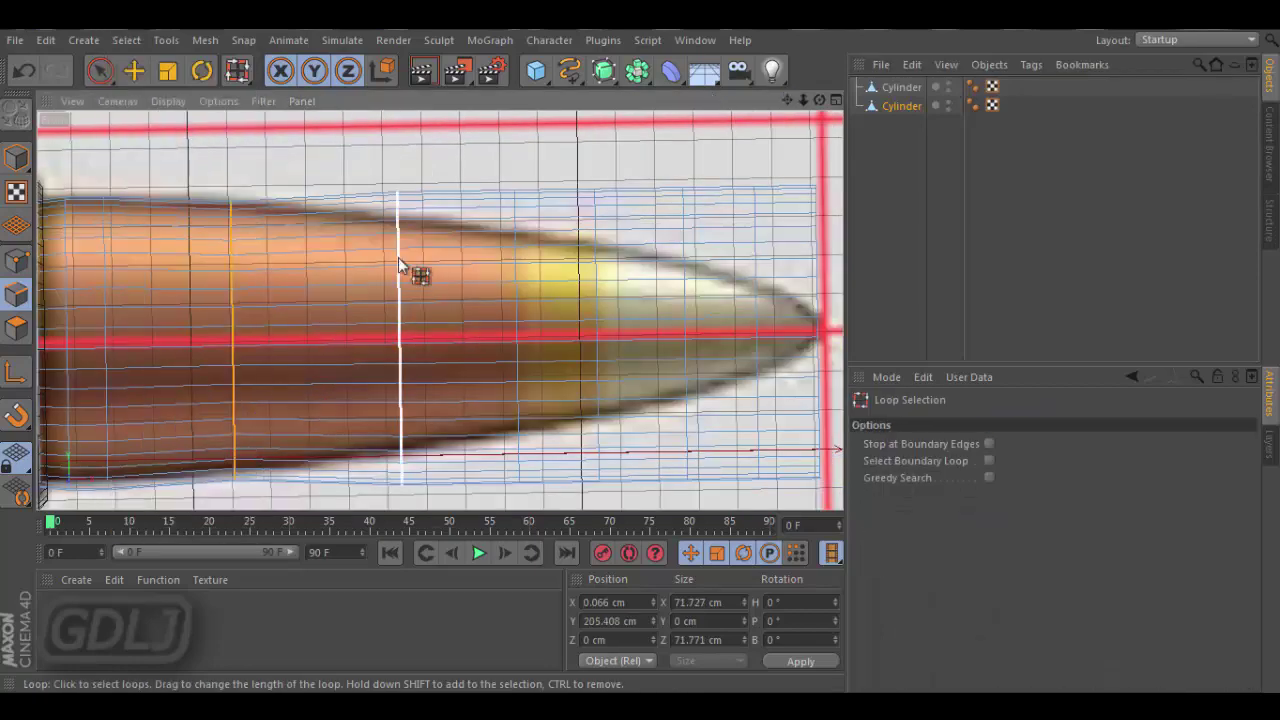
key("e")
left_click_drag(444, 162, 388, 246)
Scale a bullet loop smaller to begin the tip taper.
left_click(126, 40)
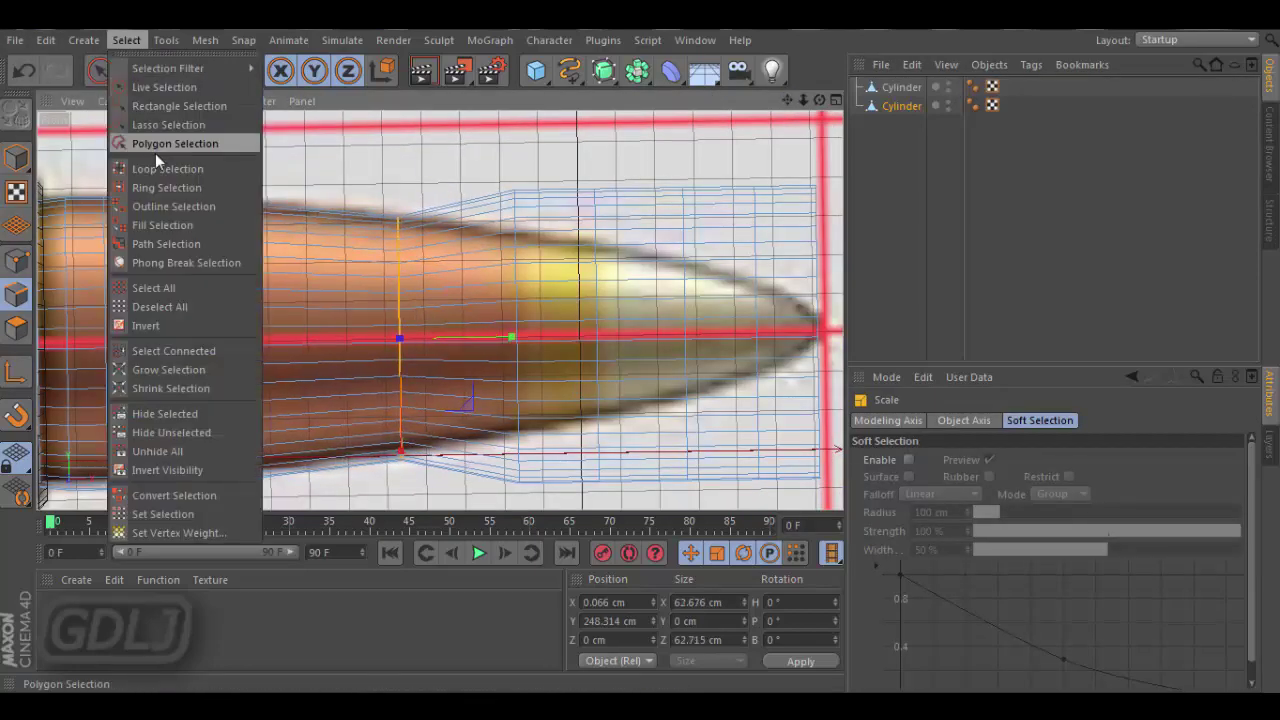
left_click(160, 169)
left_click(168, 70)
left_click_drag(560, 322, 469, 322)
left_click_drag(787, 100, 685, 75)
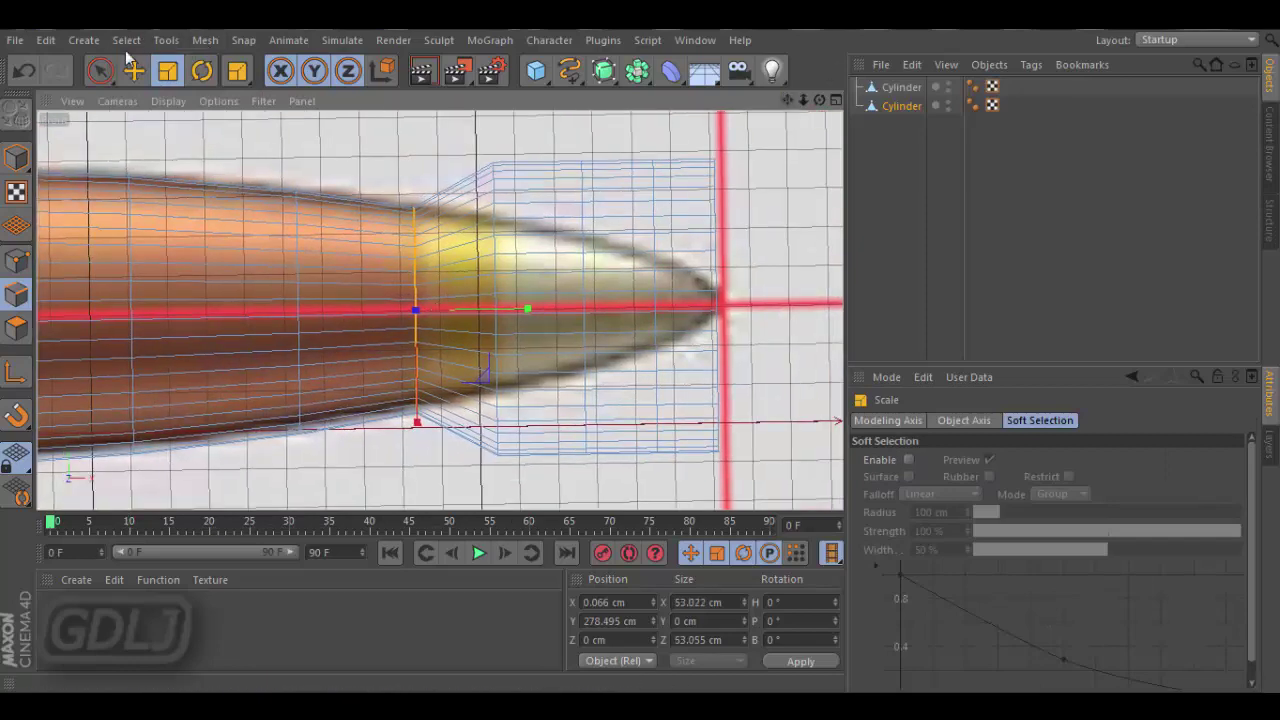
Loop-select a loop near the tip and shrink it.
key("u")
key("l")
left_click(494, 214)
left_click(700, 214)
key("t")
left_click_drag(722, 205, 589, 429)
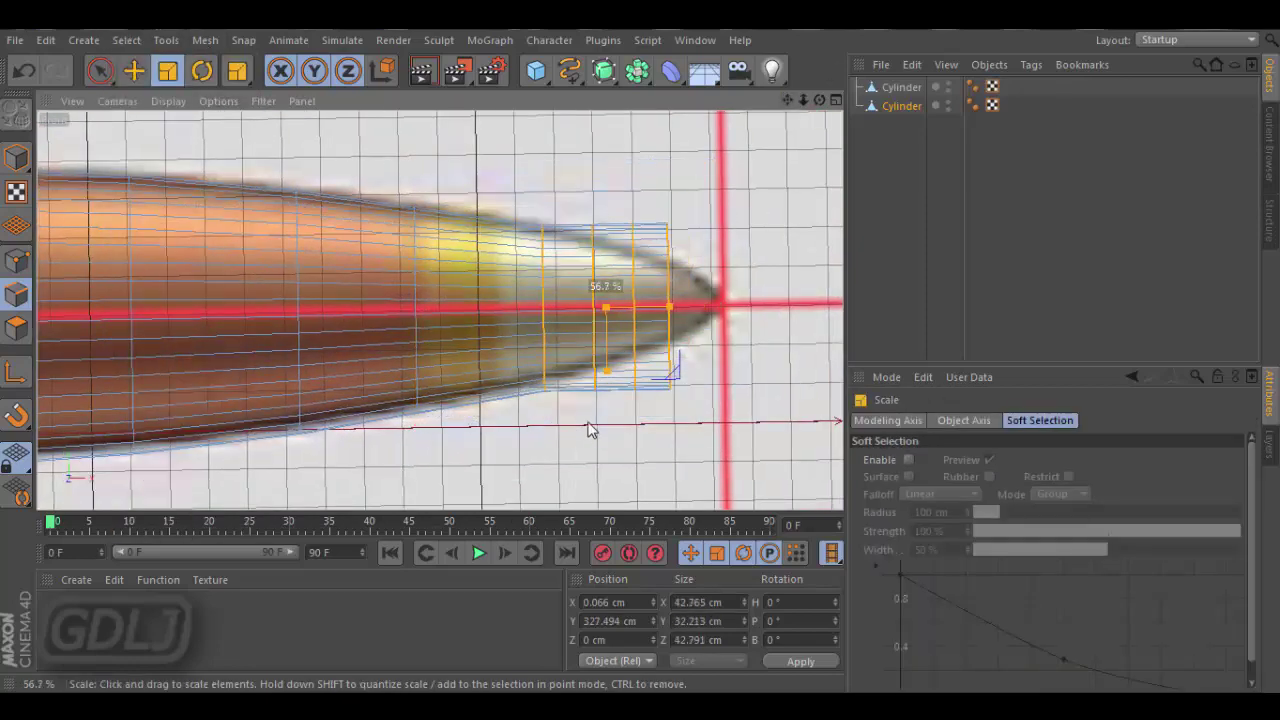
Shrink the tip loop to 85.4%, then narrow it further into a point.
left_click(100, 70)
key("t")
left_click_drag(712, 305, 657, 305)
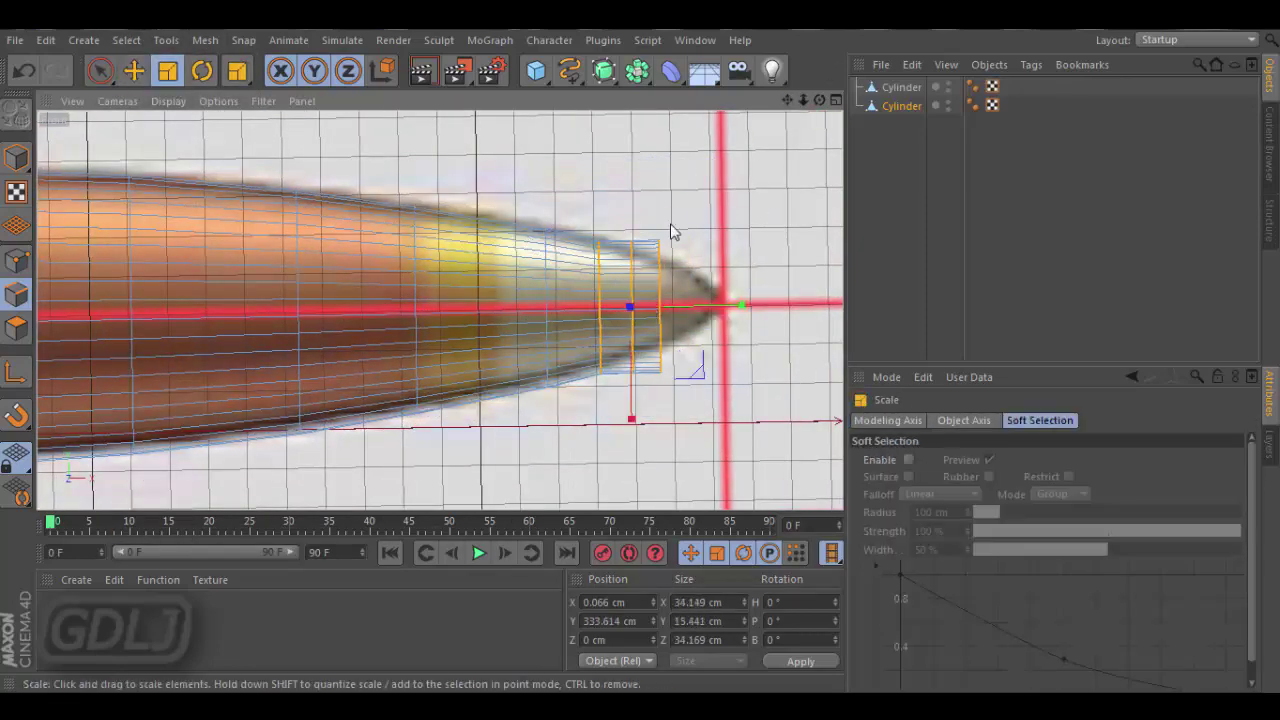
left_click(100, 72)
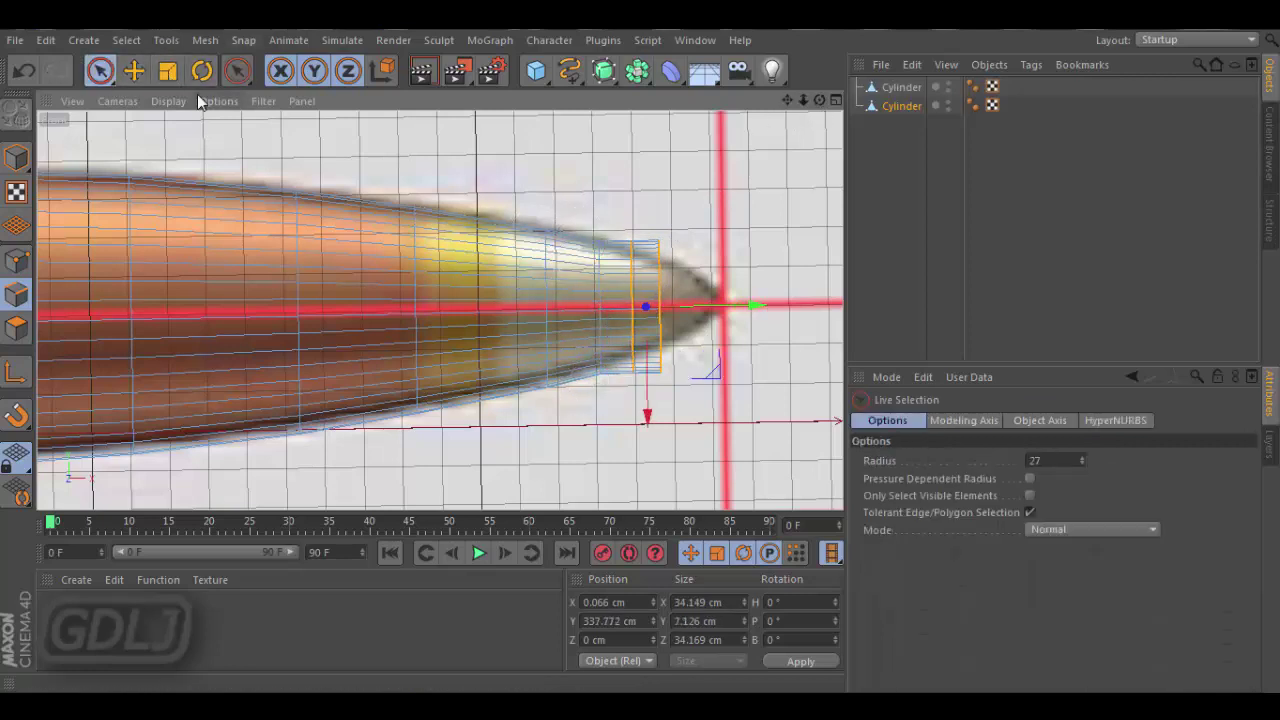
key("t")
left_click_drag(737, 331, 700, 331)
Switch to the Perspective view to see the whole tapered bullet.
key("space")
key("e")
scroll(731, 316, "up", 2)
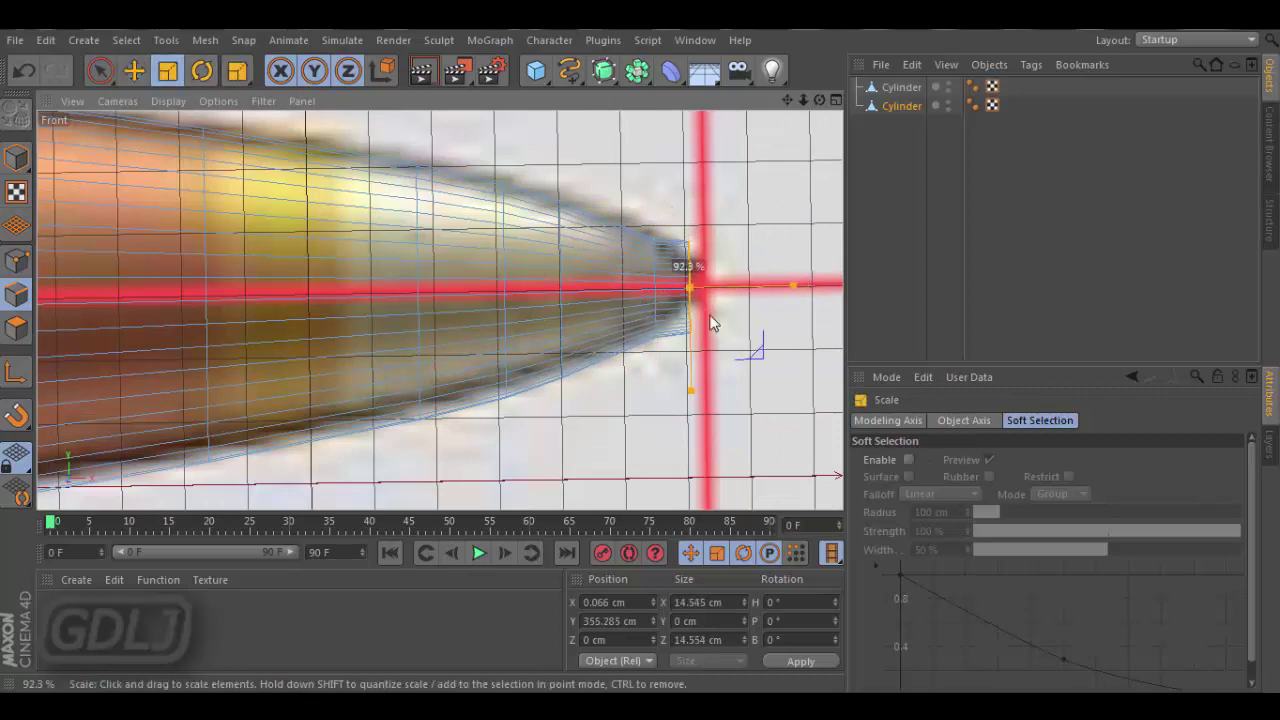
left_click(15, 40)
left_click(54, 171)
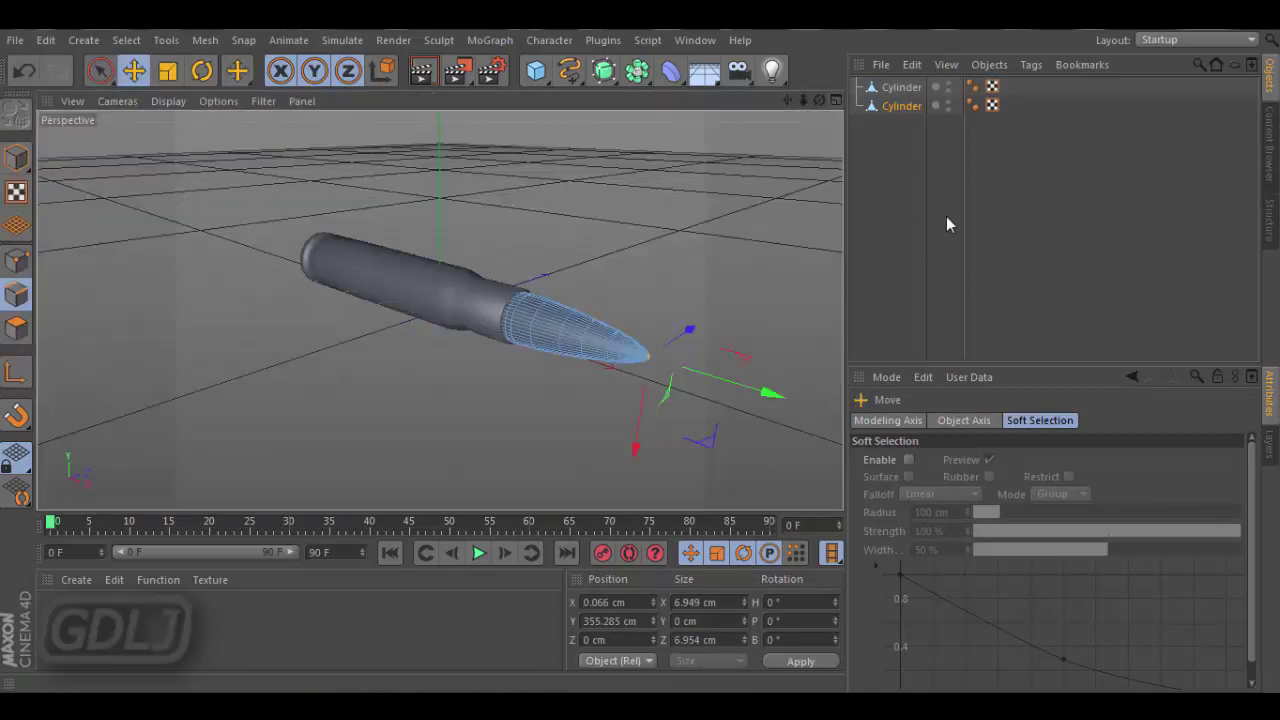
Select the cartridge case object and its end-cap polygons.
left_click_drag(438, 310, 520, 300, "alt")
left_click(901, 87)
left_click(126, 40)
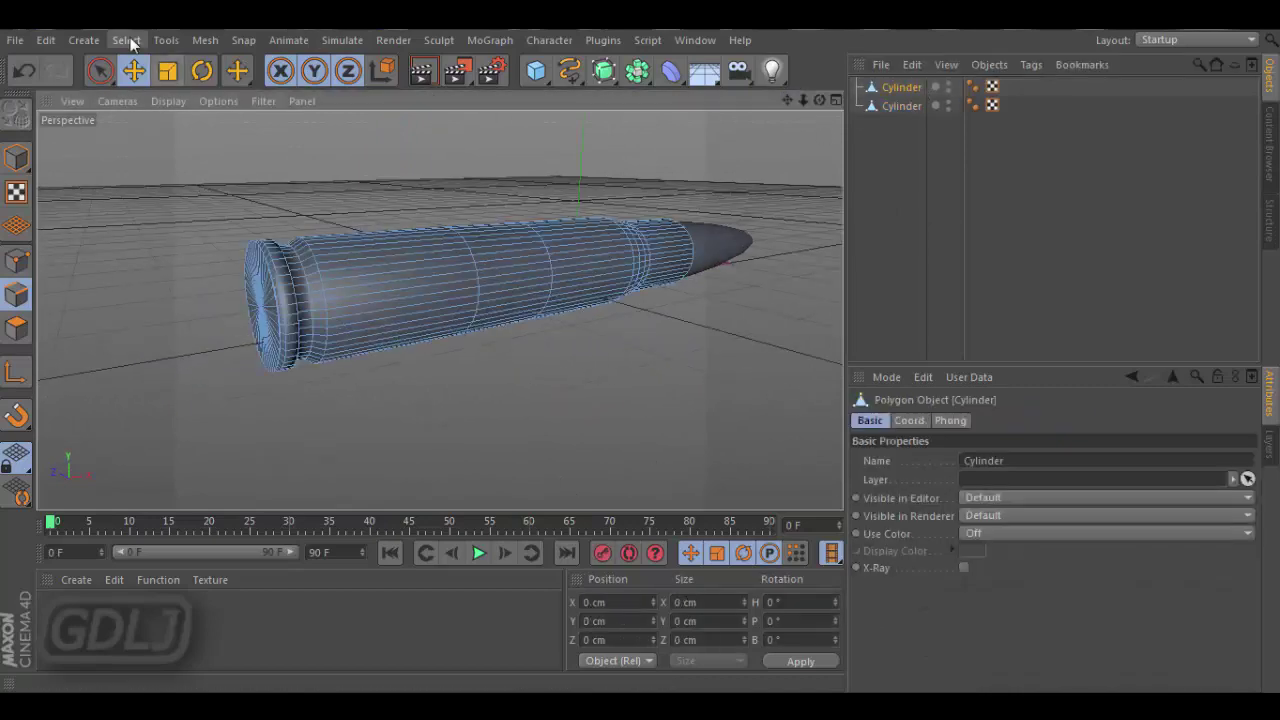
left_click(268, 320)
Paint-select the bullet polygons on both cylinders and Melt them together.
left_click(898, 106, "ctrl")
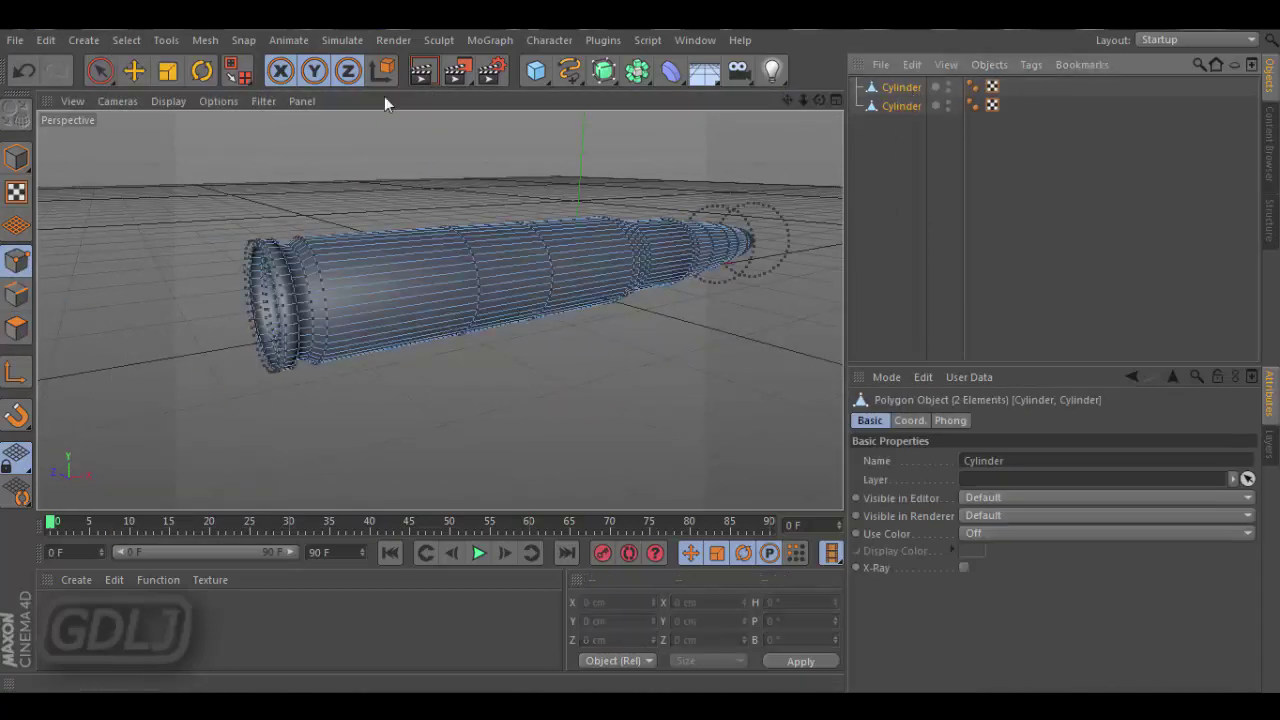
left_click_drag(400, 200, 440, 200, "alt")
key("space")
left_click_drag(640, 250, 563, 243)
right_click(600, 250)
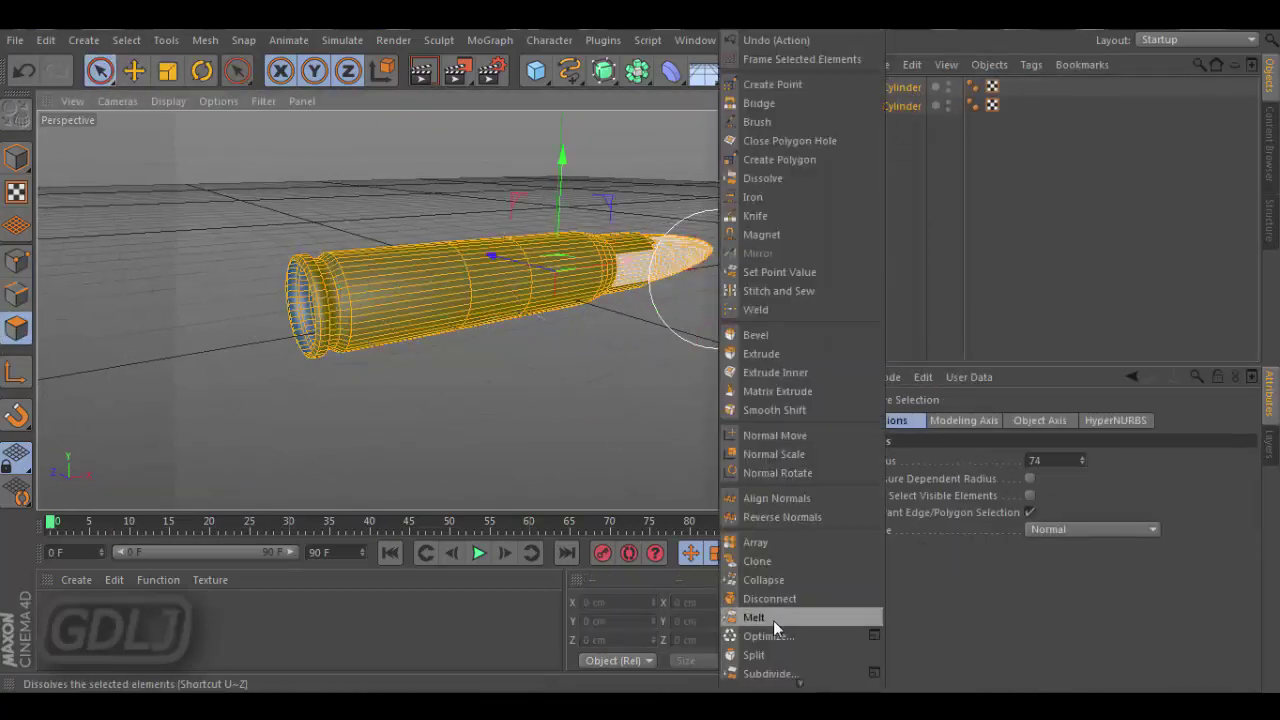
left_click(773, 620)
left_click_drag(768, 124, 437, 306, "alt")
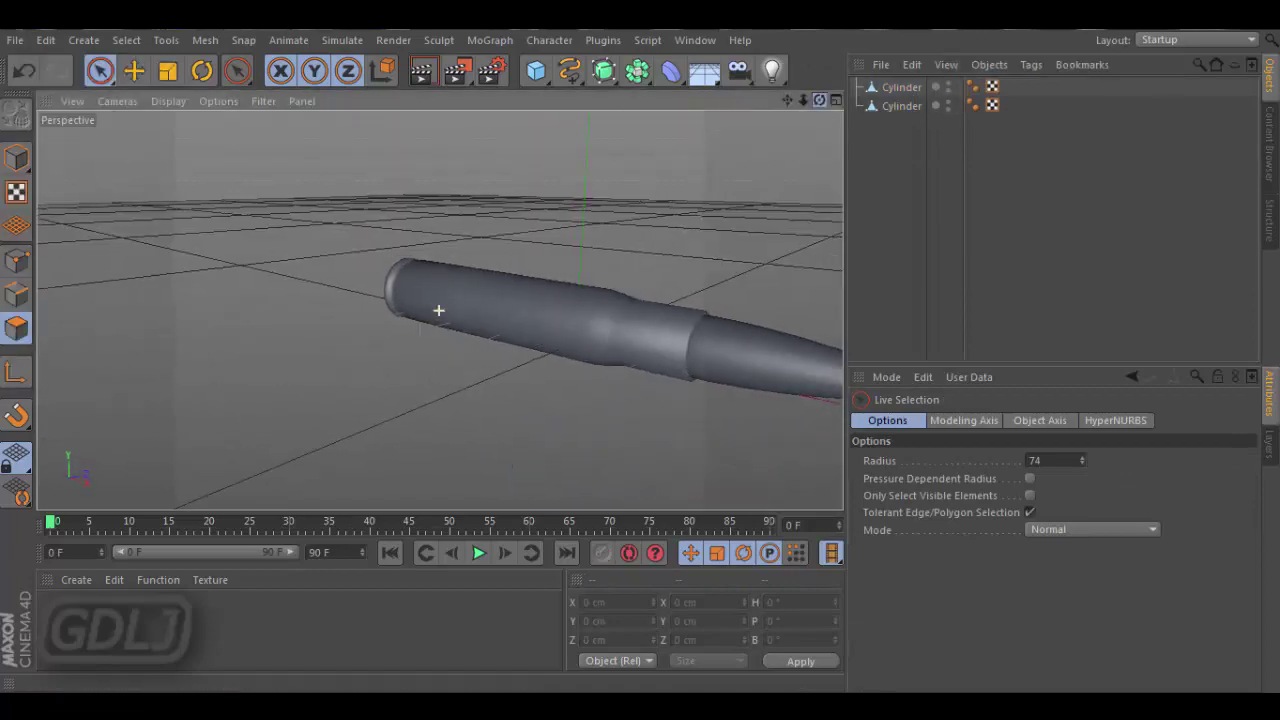
Select the casing cylinder and loop-select the edge loop at its rim.
left_click(677, 275)
scroll(492, 285, "up", 5)
key("u")
key("l")
left_click(455, 300)
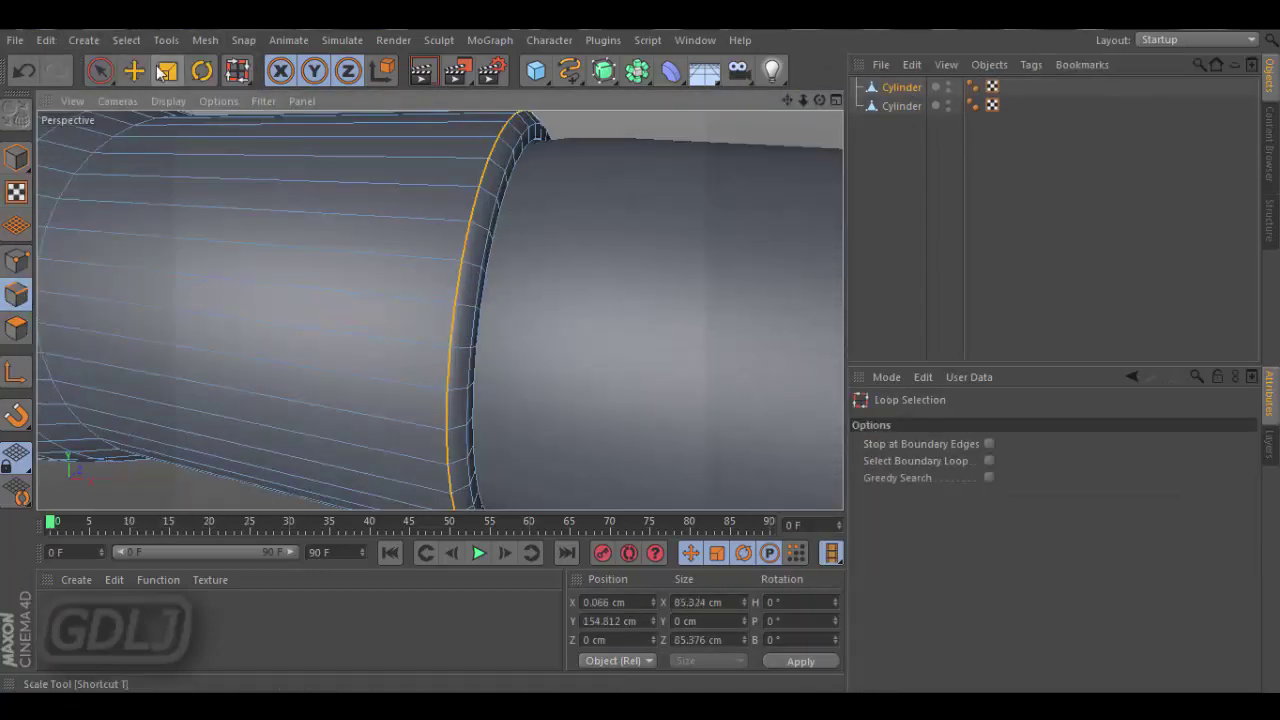
key("e")
scroll(438, 310, "up", 2)
mouse_move(438, 310)
left_mouse_down("alt")
mouse_move(645, 172)
mouse_move(543, 166)
left_mouse_up("alt")
Narrow the casing mouth loop from about 85 cm to 77 cm, plus its neighbouring loop.
key("u")
key("l")
left_click(543, 166)
key("e")
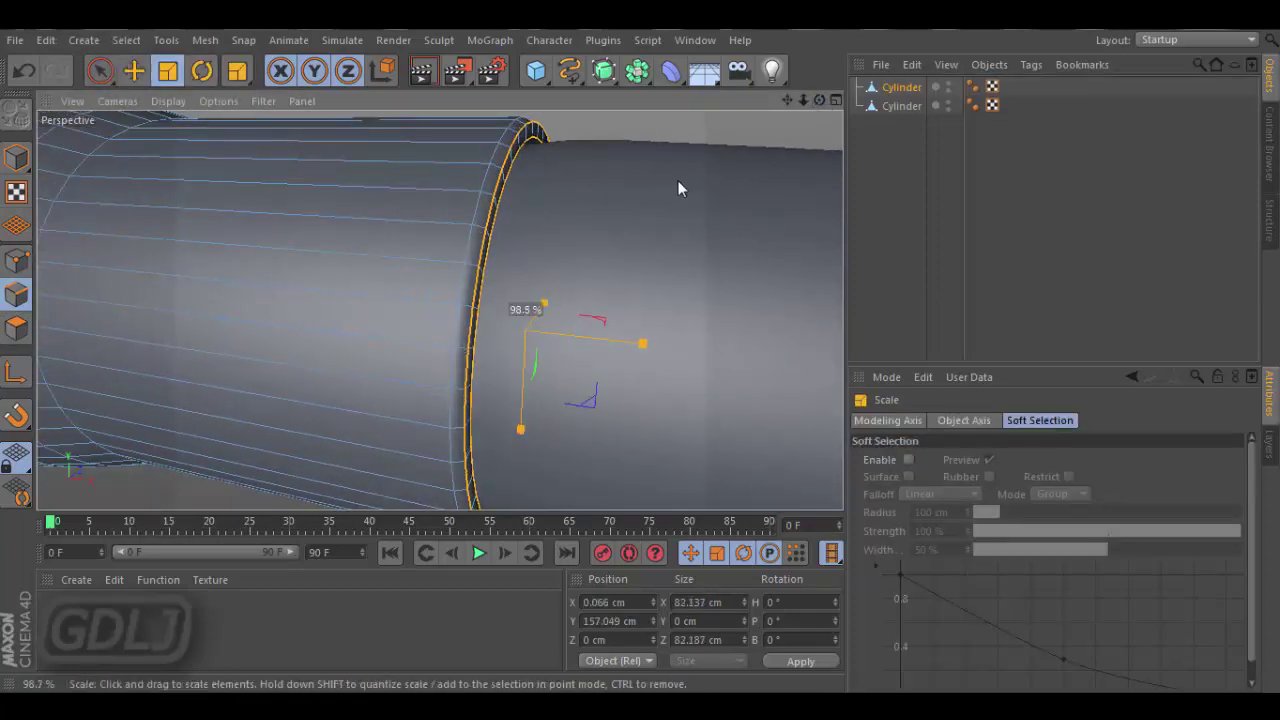
key("u")
key("l")
left_click(513, 147)
key("e")
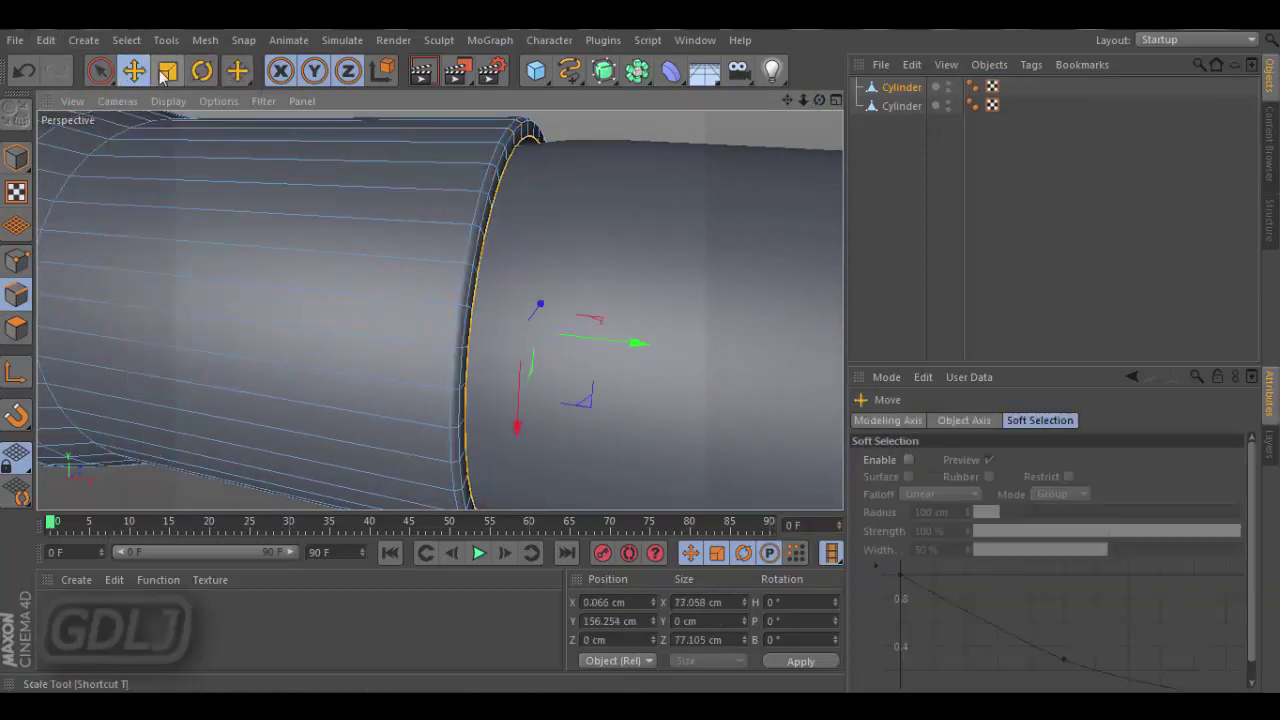
left_click_drag(658, 213, 222, 162, "alt")
Fill-select all the bullet's polygons and move them slightly forward.
left_click(126, 40)
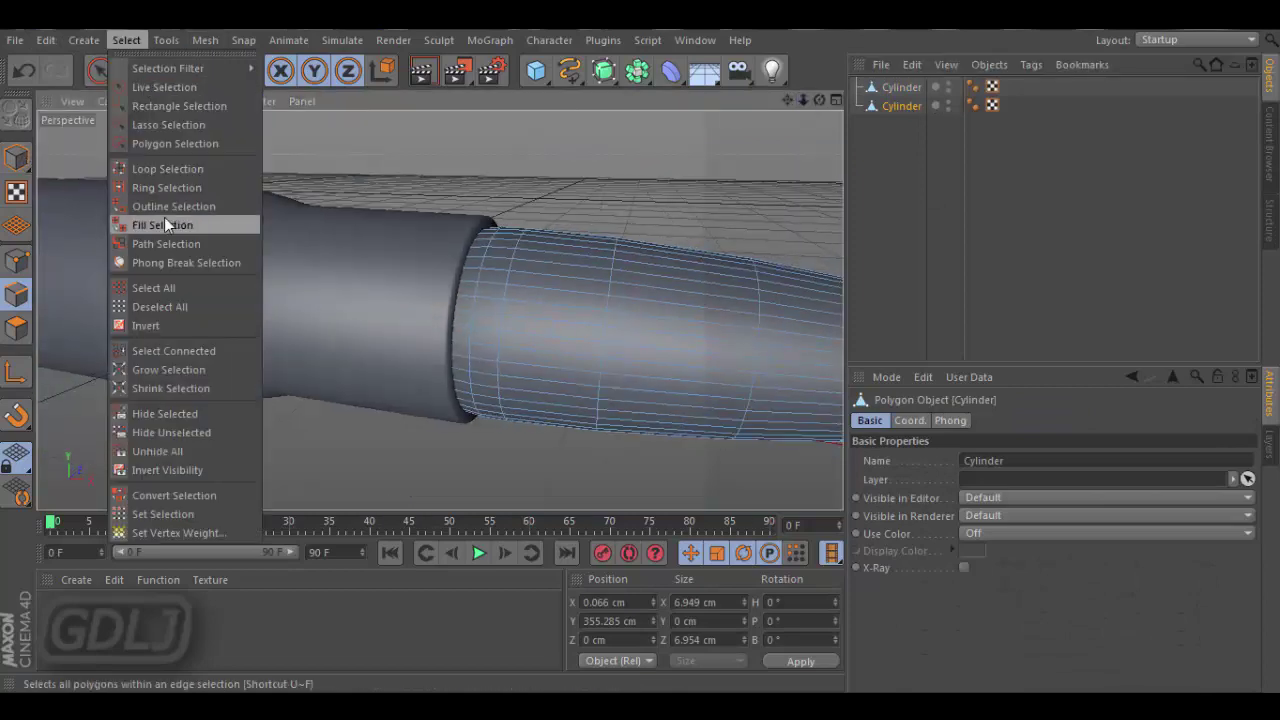
left_click(164, 217)
left_click(140, 70)
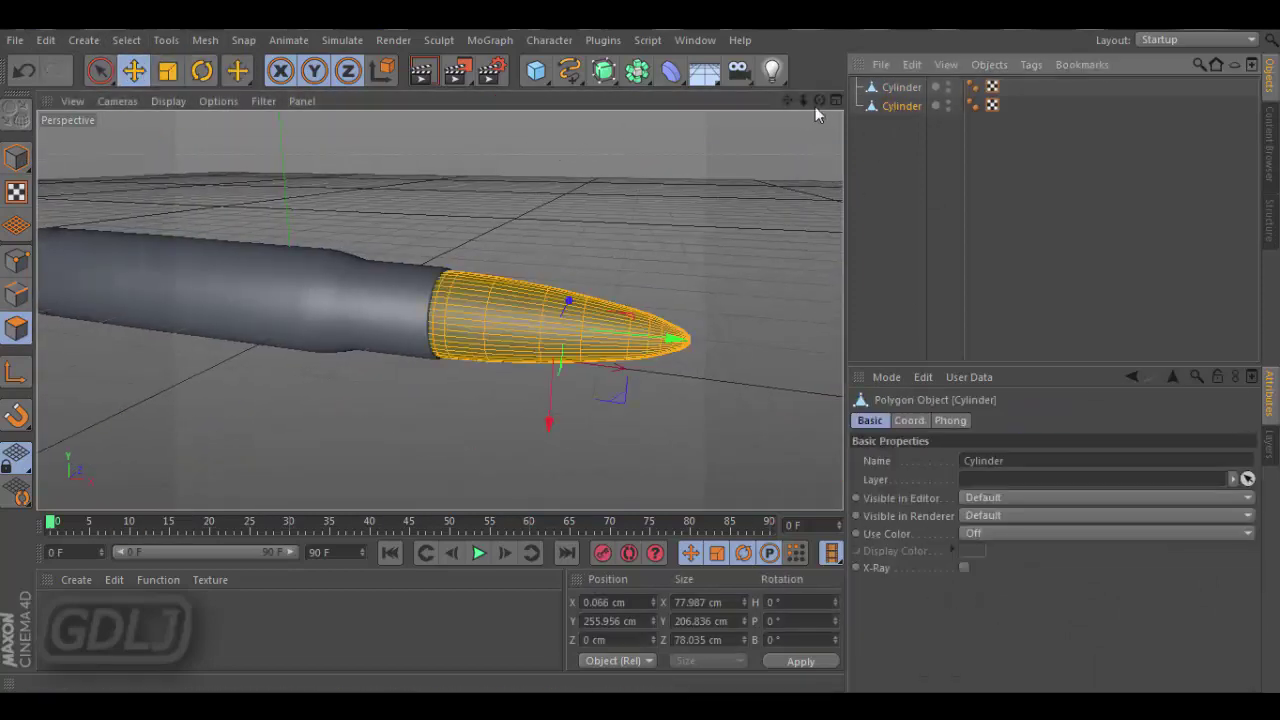
left_click_drag(819, 100, 560, 200)
Scale the bullet's end loop to about 68% (7.2 cm to 4.9 cm) and push it forward.
key("u")
key("l")
left_click(622, 375)
key("t")
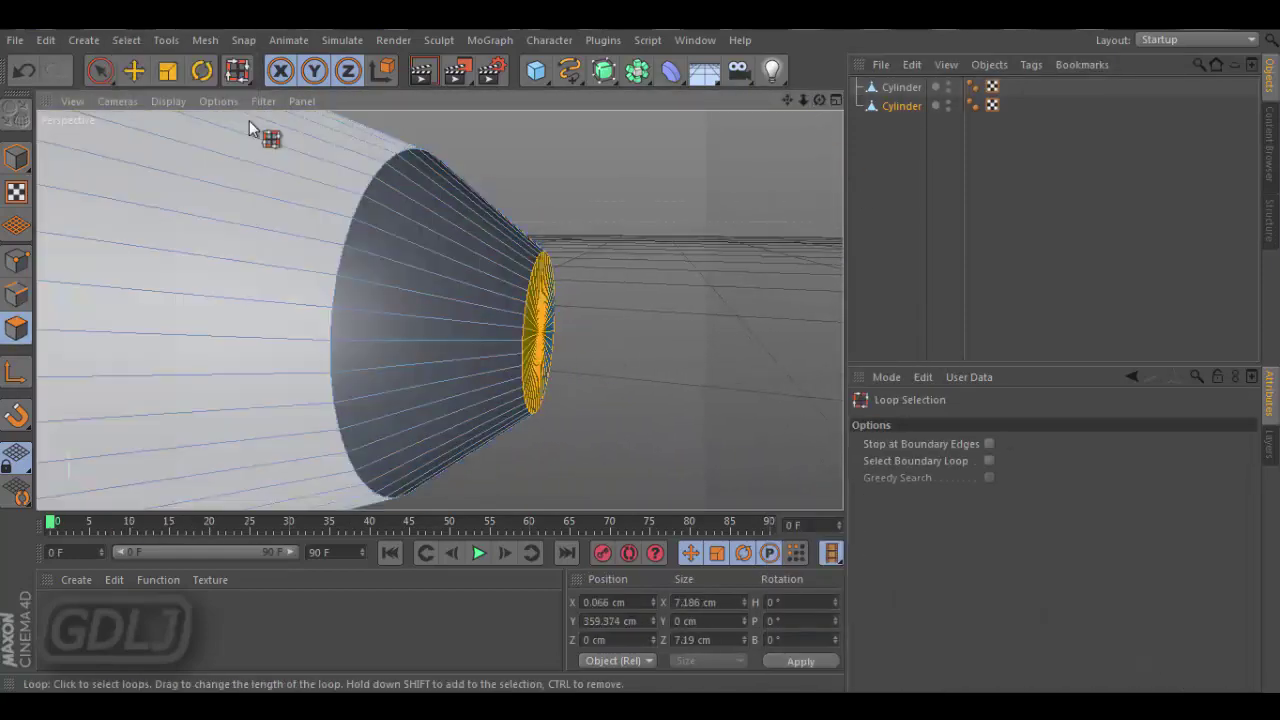
key("t")
left_click_drag(440, 306, 583, 448)
left_click_drag(660, 336, 672, 337)
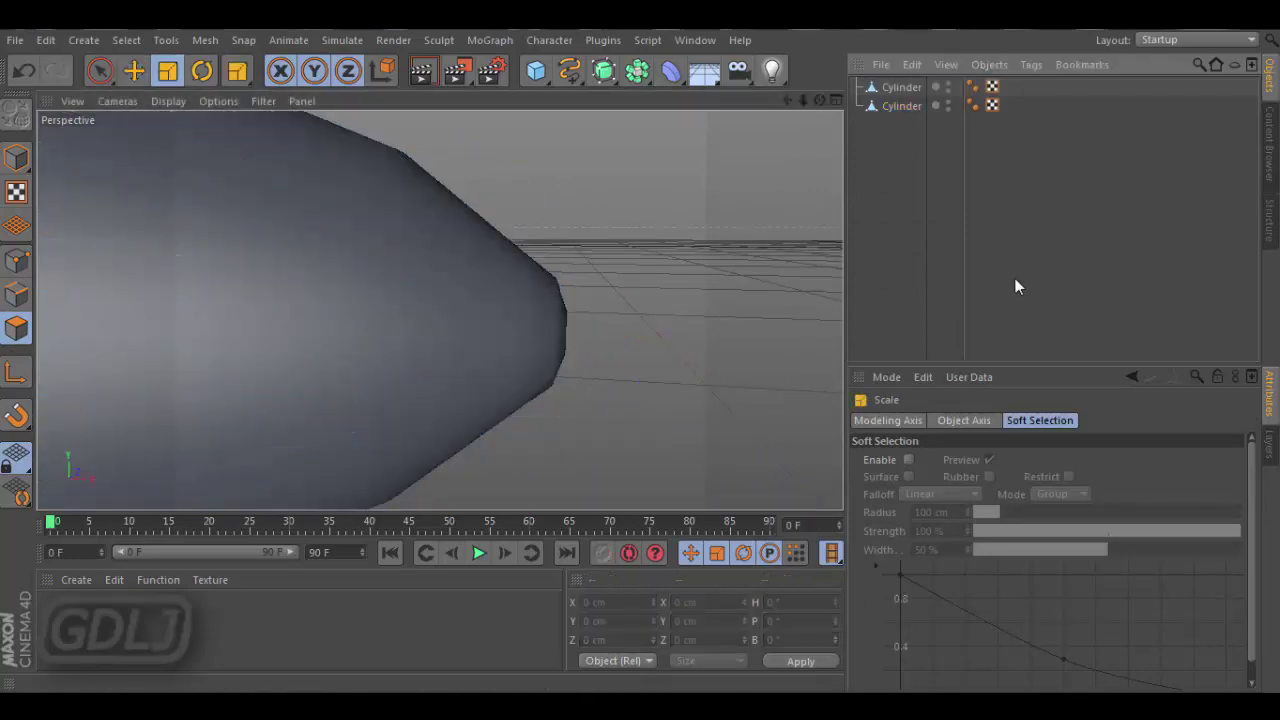
left_click(421, 72)
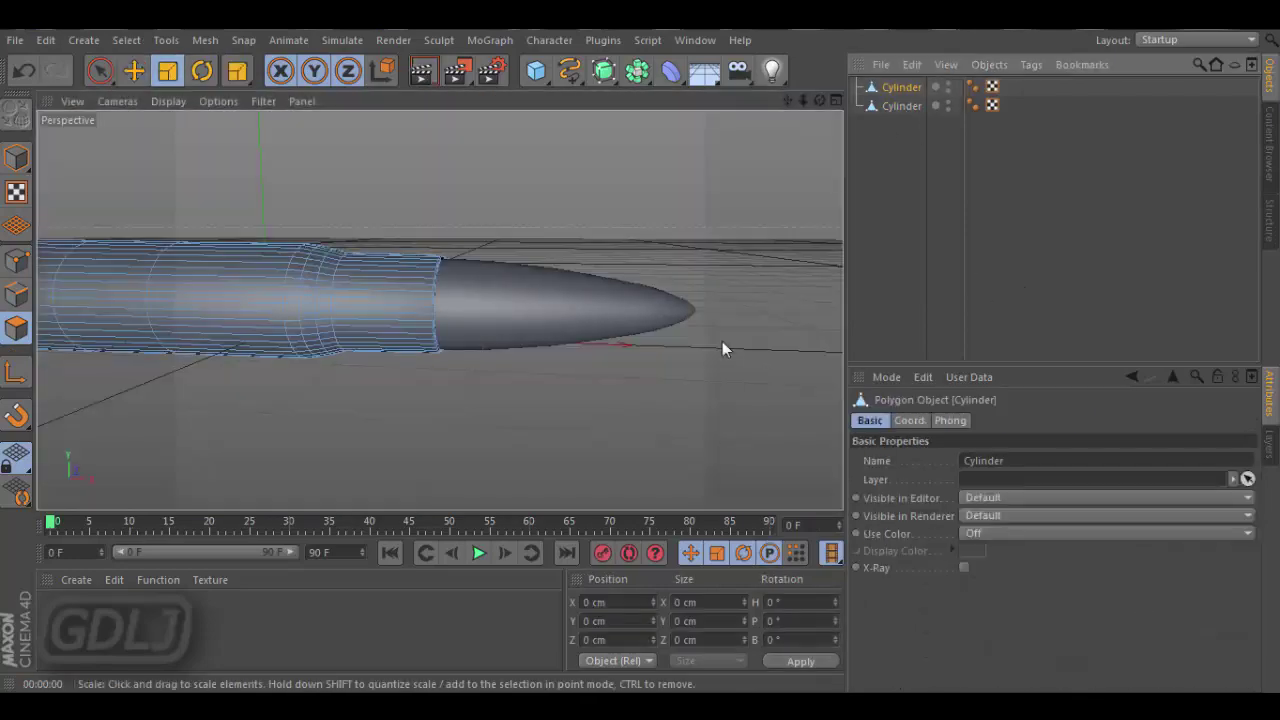
Cut the bullet's tip polygon loop with the Knife tool set to 1 cut.
scroll(640, 300, "up", 5)
left_click_drag(640, 300, 500, 320, "alt")
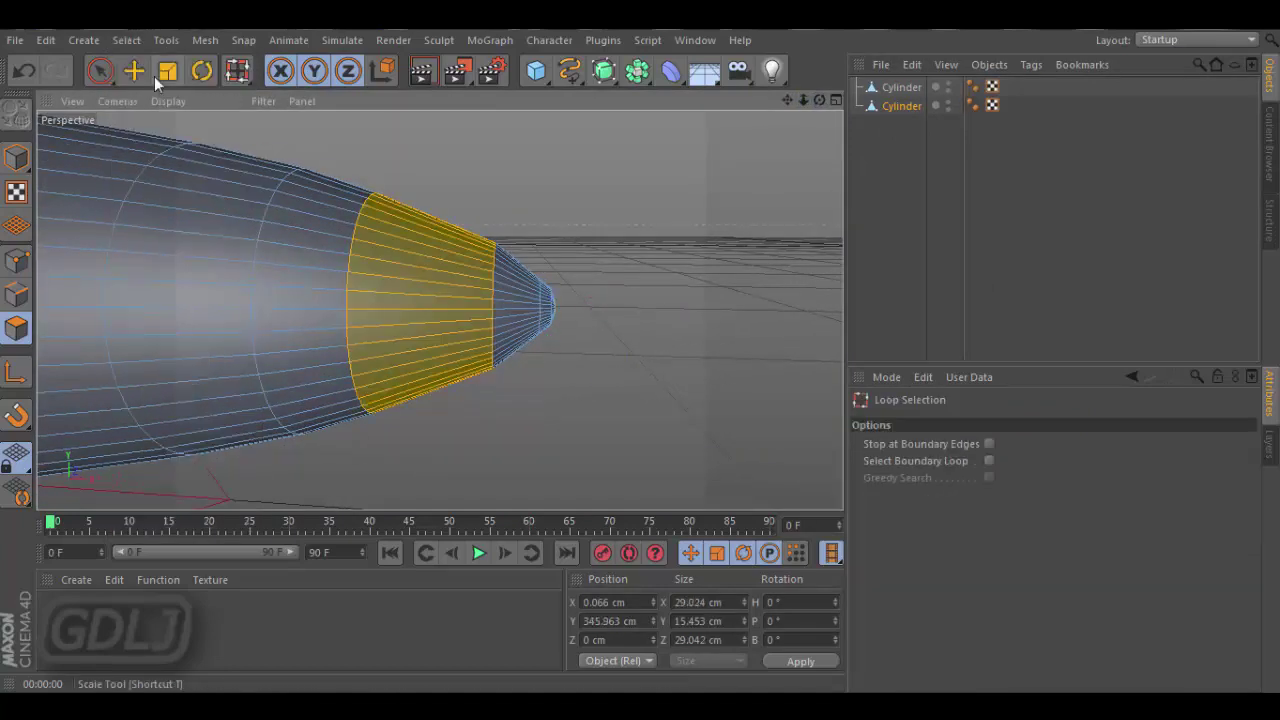
right_click(537, 300)
left_click(586, 194)
key("u")
key("l")
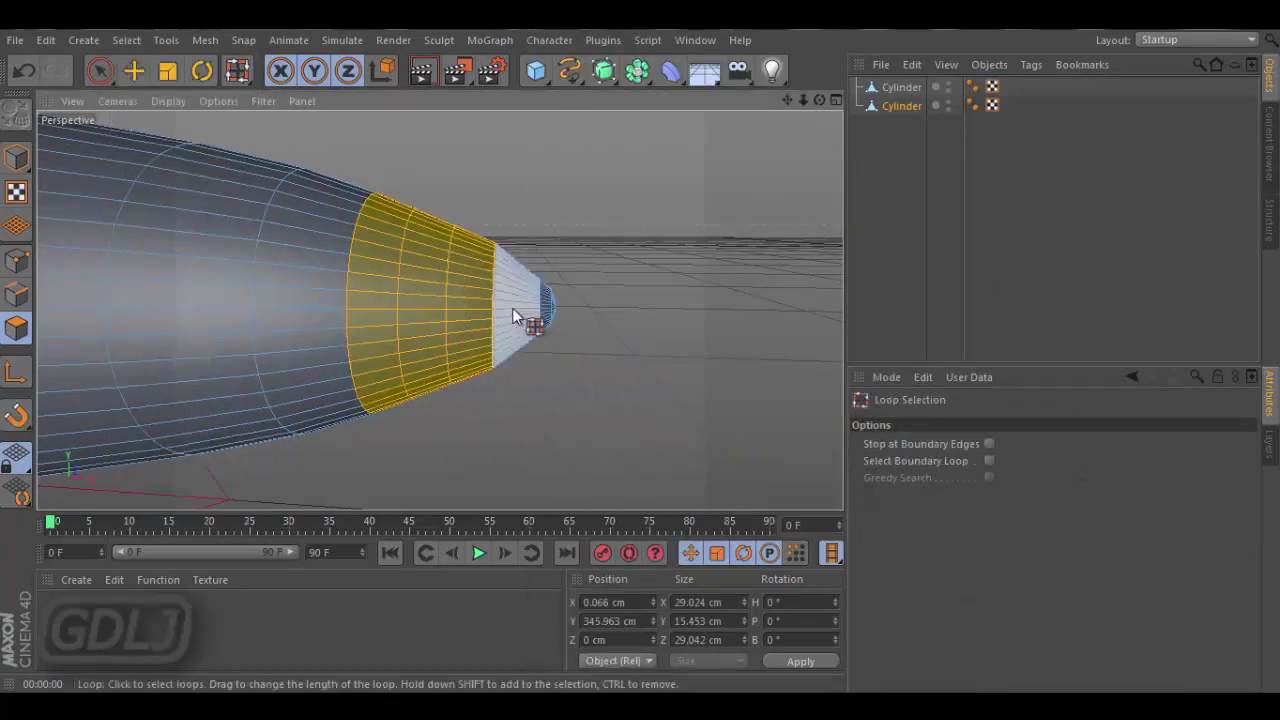
left_click(528, 320)
right_click(645, 320)
left_click(700, 194)
left_click(960, 584)
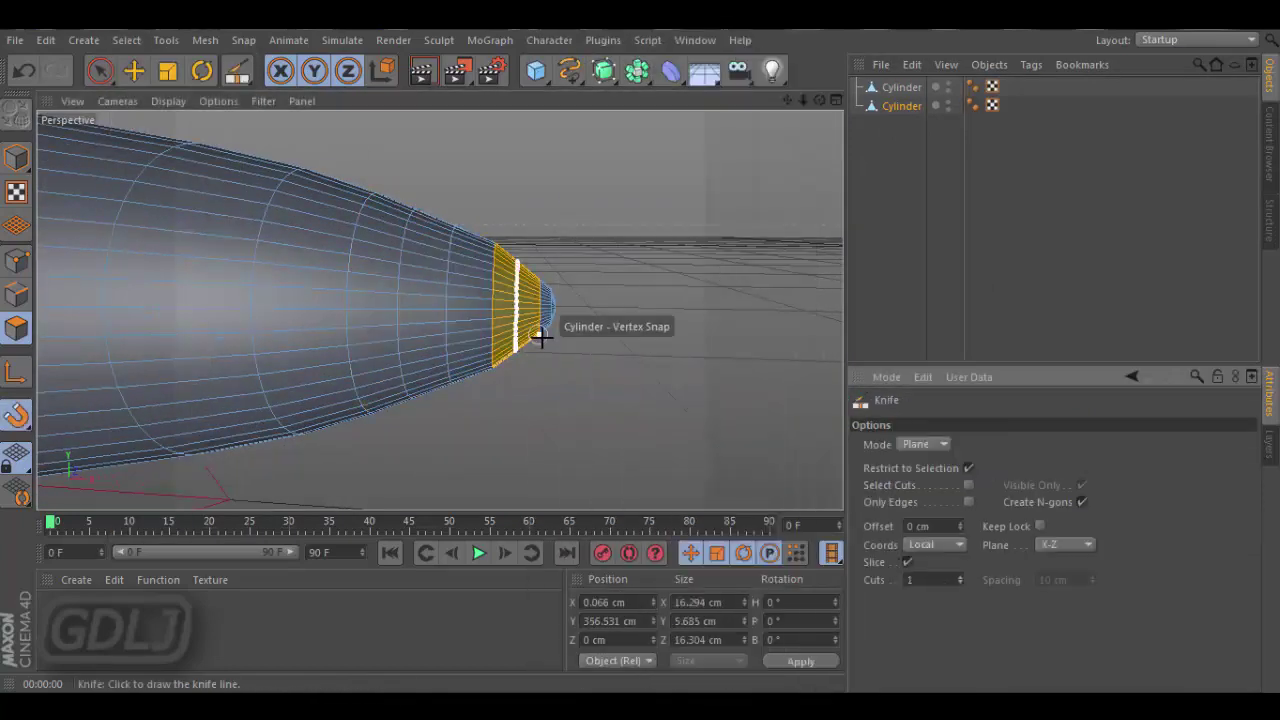
Loop-select the edge nearest the tip and scale it down into a rounded point.
left_click(127, 38)
left_click(160, 150)
left_click(495, 295)
key("t")
left_click_drag(612, 227, 439, 310)
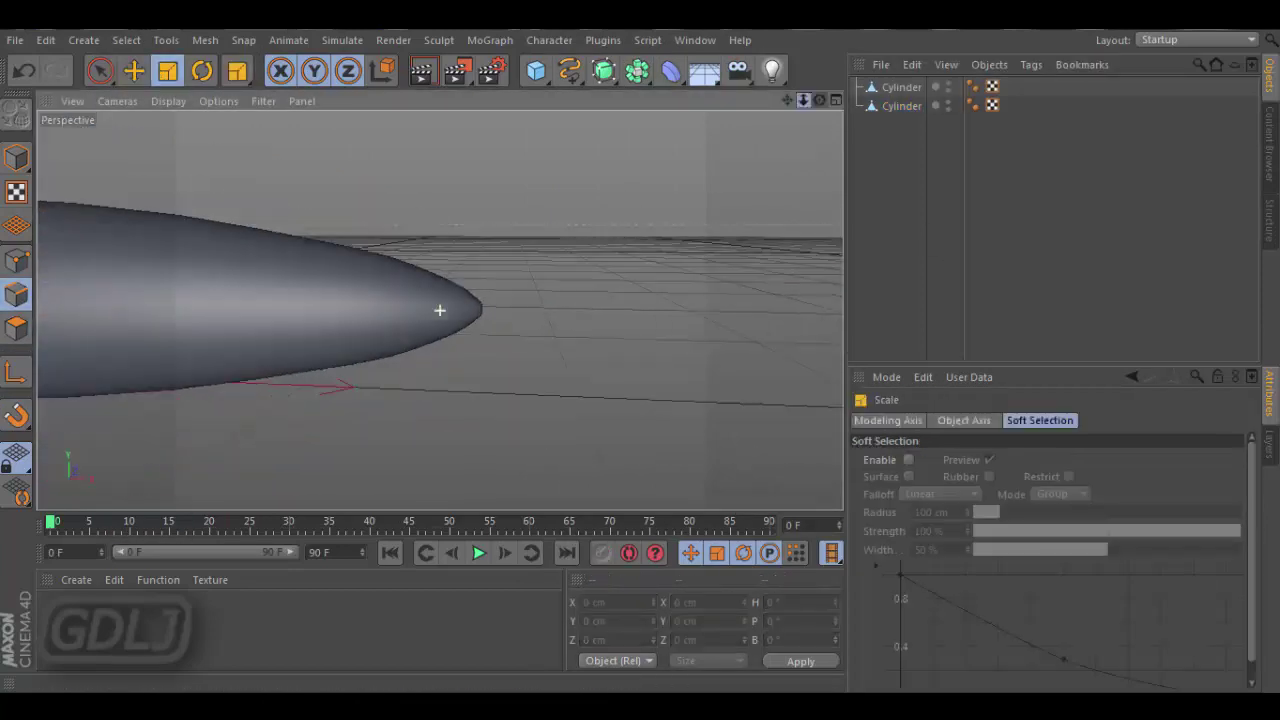
left_click_drag(803, 100, 816, 97)
Loop-select the casing's inner rim and scale it smaller.
right_click(900, 88)
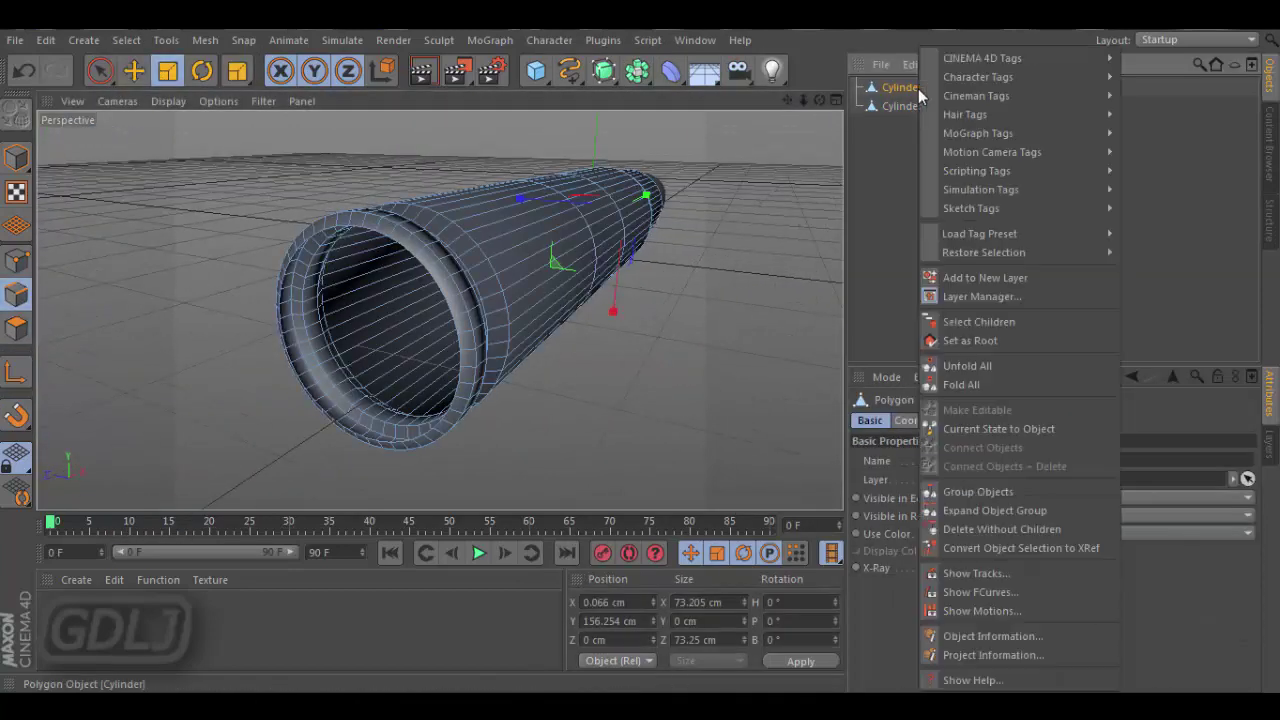
left_click(127, 40)
left_click(163, 167)
left_click(328, 240)
key("t")
mouse_move(205, 130)
left_mouse_down()
mouse_move(243, 395)
mouse_move(670, 333)
left_mouse_up()
Shrink the inner hole loop toward the centre and Weld it into one point.
scroll(630, 356, "up", 2)
left_click(133, 70)
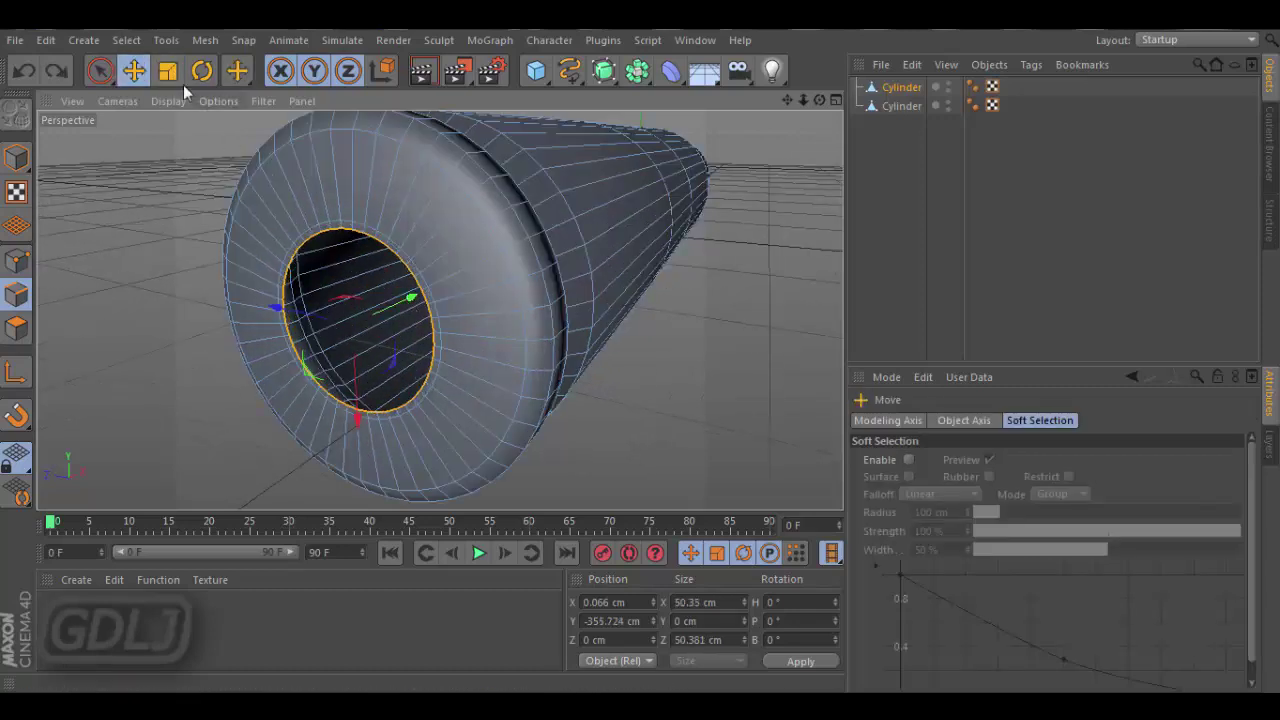
key("t")
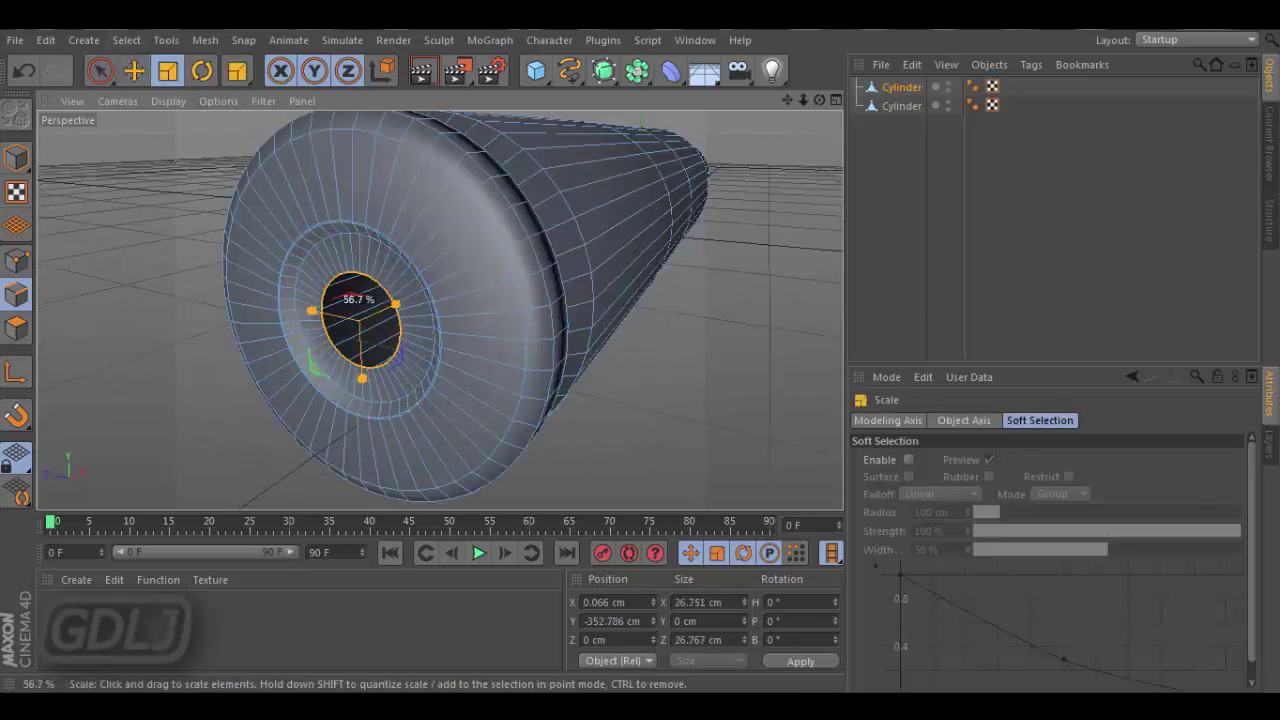
left_click_drag(424, 303, 705, 280)
right_click(826, 248)
left_click(821, 371)
Select the polygons of the casing's inner disc.
left_click(126, 40)
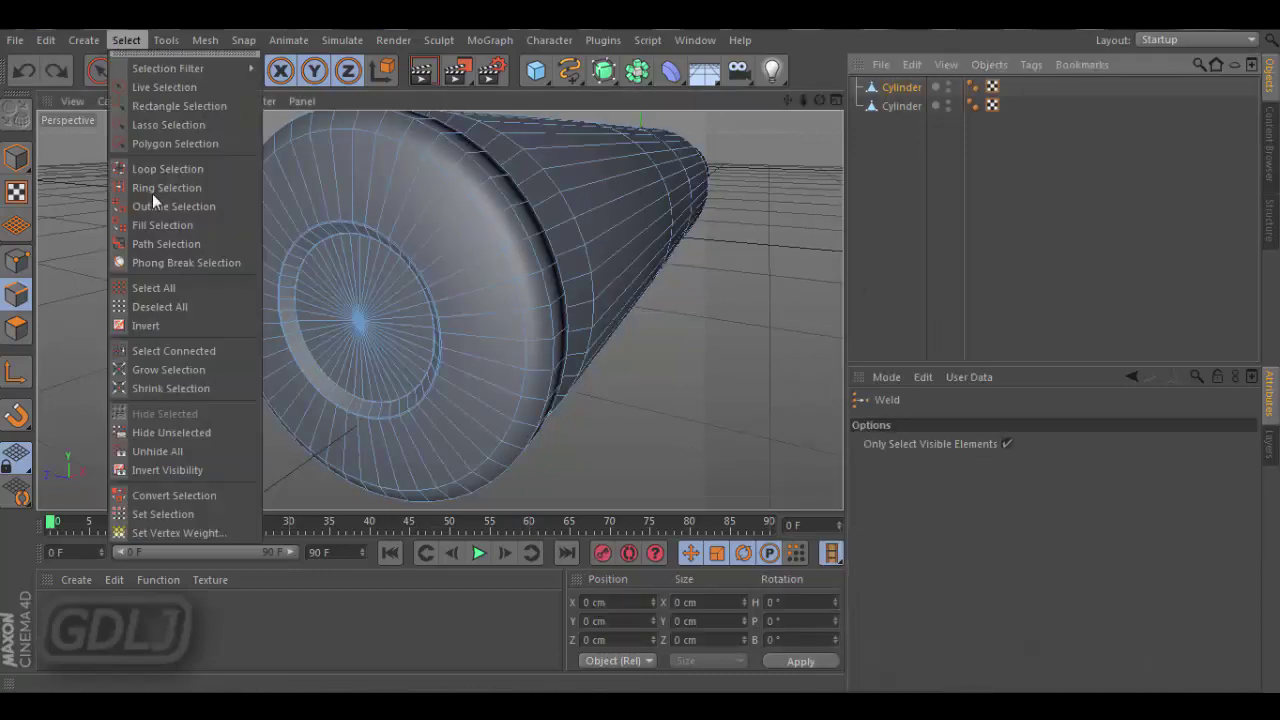
left_click(165, 169)
left_click(400, 320)
key("u")
key("p")
left_click(133, 70)
Move the inner disc in the Top view to recess the primer, then return to Perspective.
left_click(15, 40)
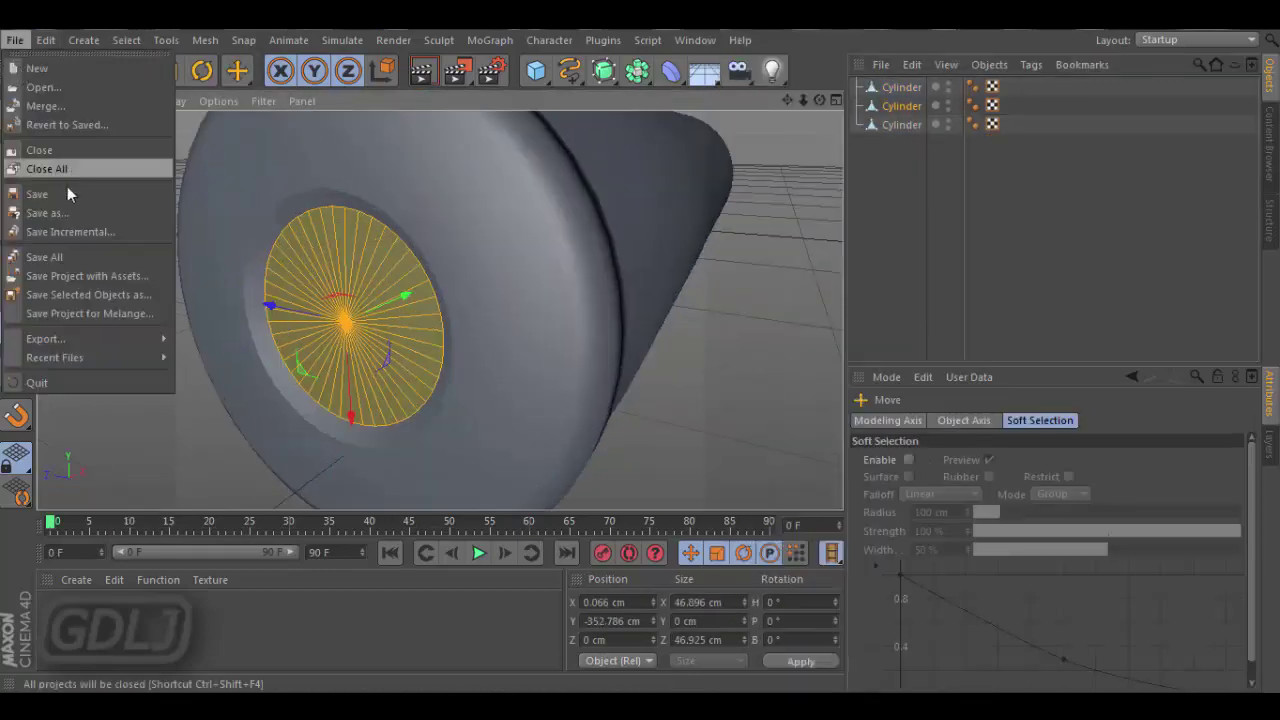
key("Escape")
key("F5")
key("F2")
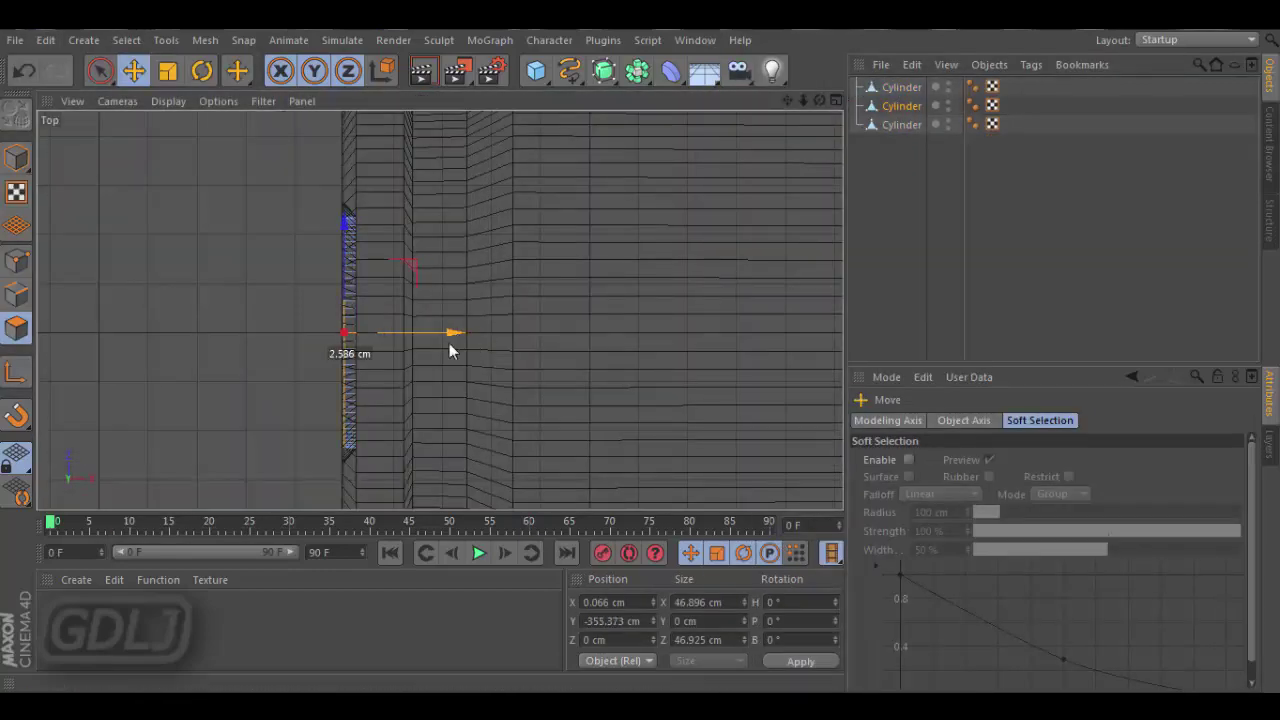
scroll(449, 343, "up", 2)
key("F5")
key("F1")
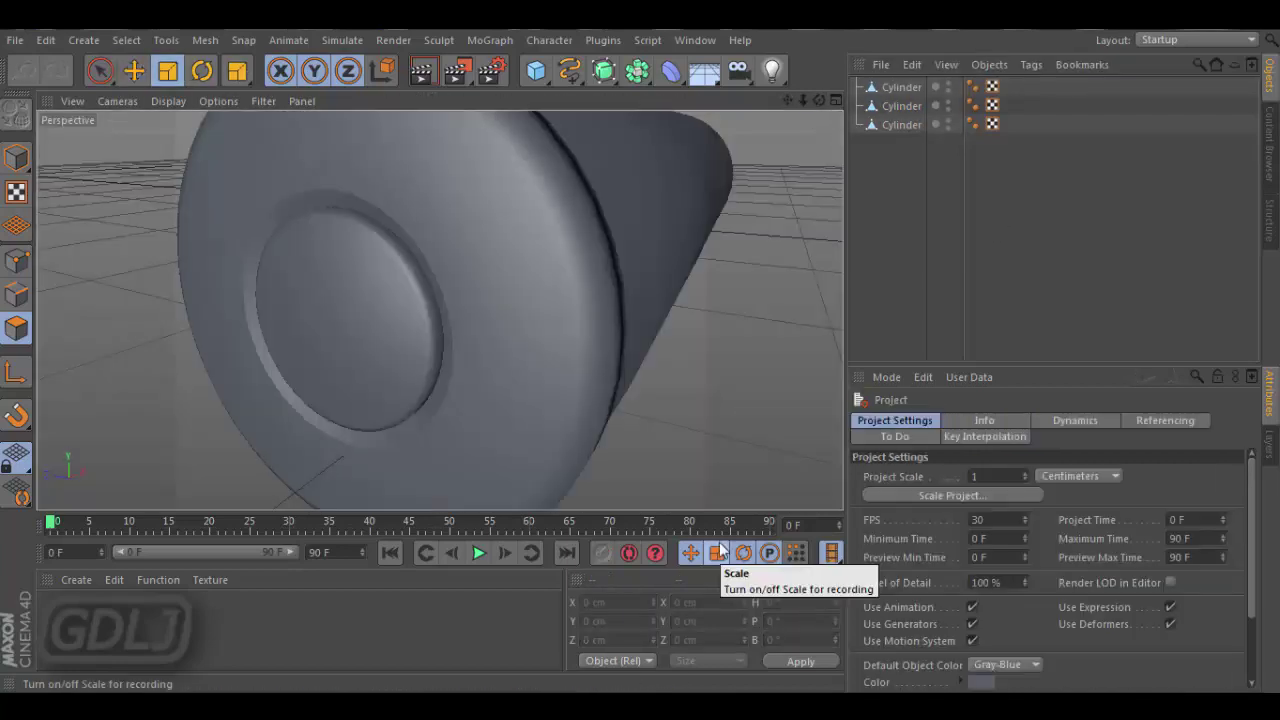
scroll(440, 300, "down", 5)
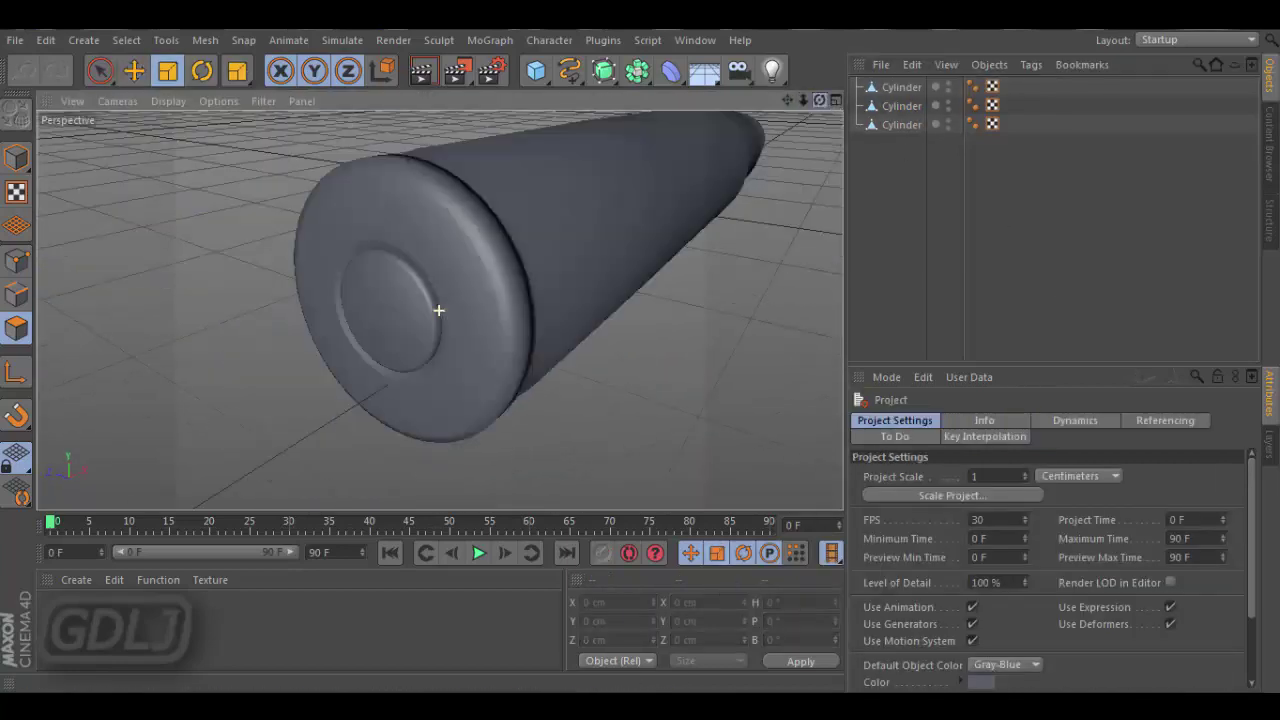
Loop-select the casing's outer rim polygons and bring up the mesh commands.
left_click(437, 306)
left_click(126, 40)
left_click(150, 140)
left_click(425, 192)
right_click(770, 400)
Inset the selected casing rim loop with Extrude Inner.
left_click(810, 408)
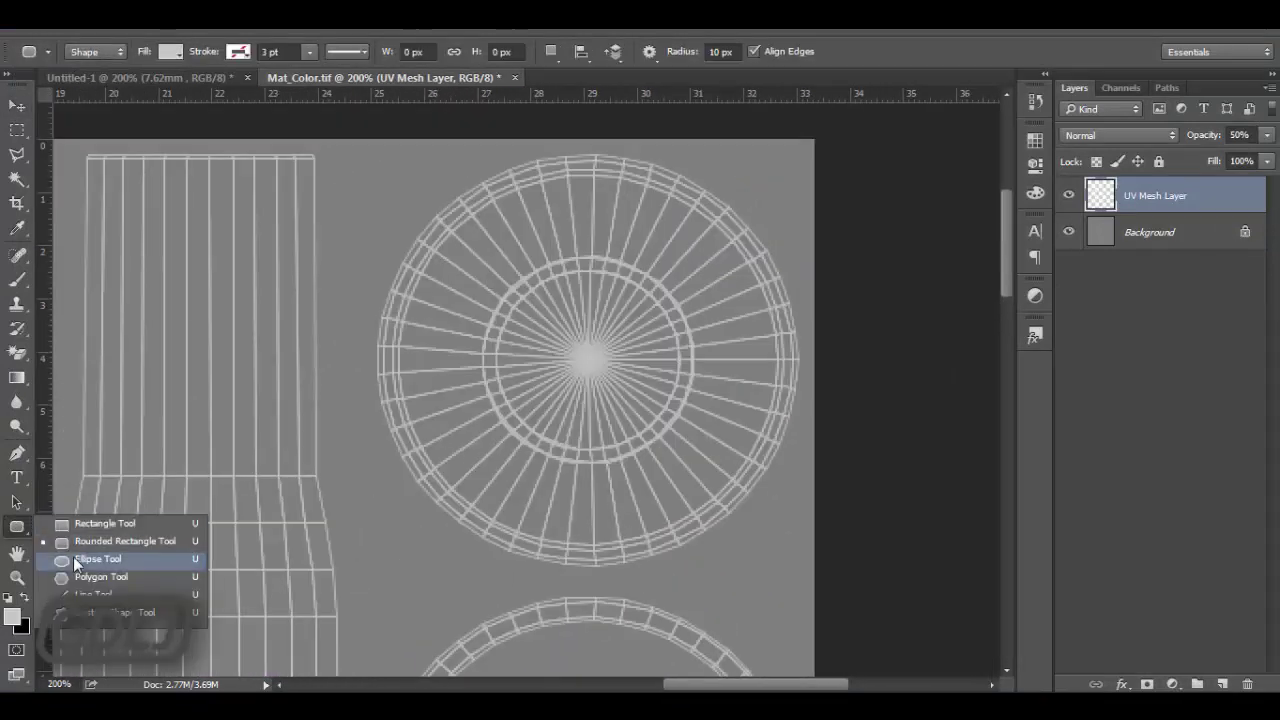
Draw a guide circle over the UV base circle and set its opacity to 76%.
left_click(73, 556)
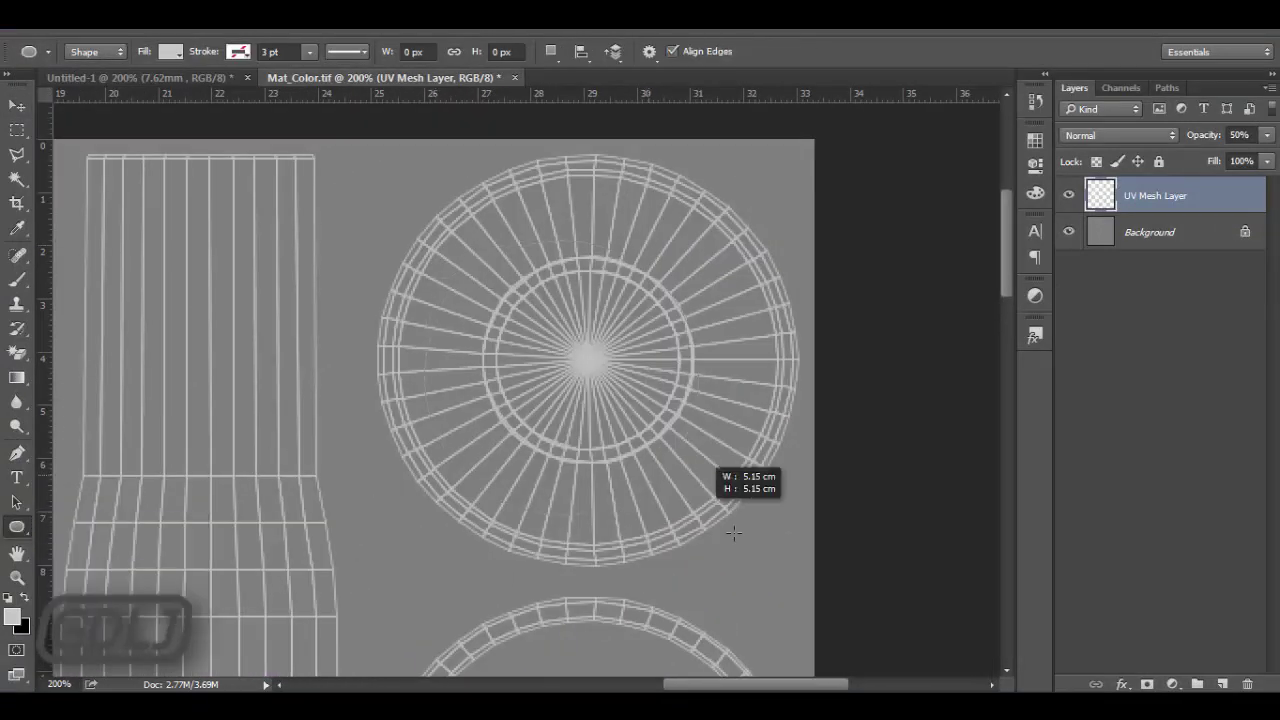
left_click_drag(413, 190, 762, 540)
key("v")
left_click_drag(620, 320, 629, 300)
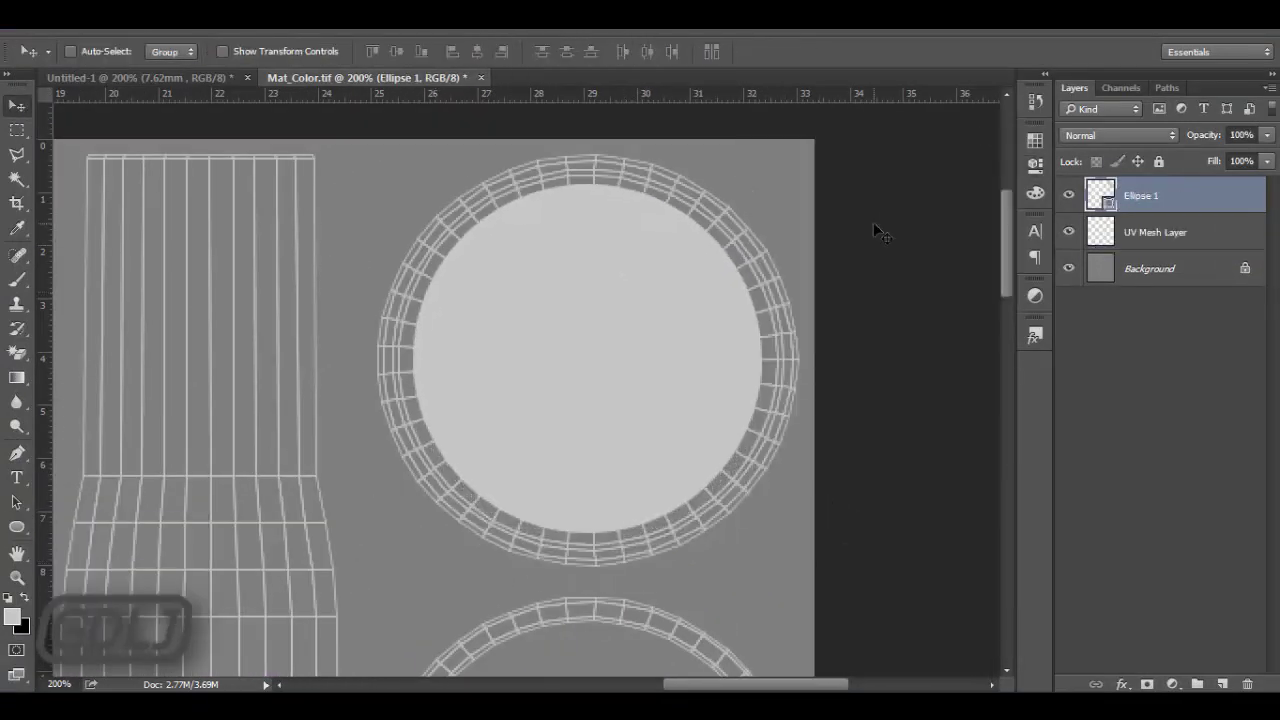
key("7")
key("6")
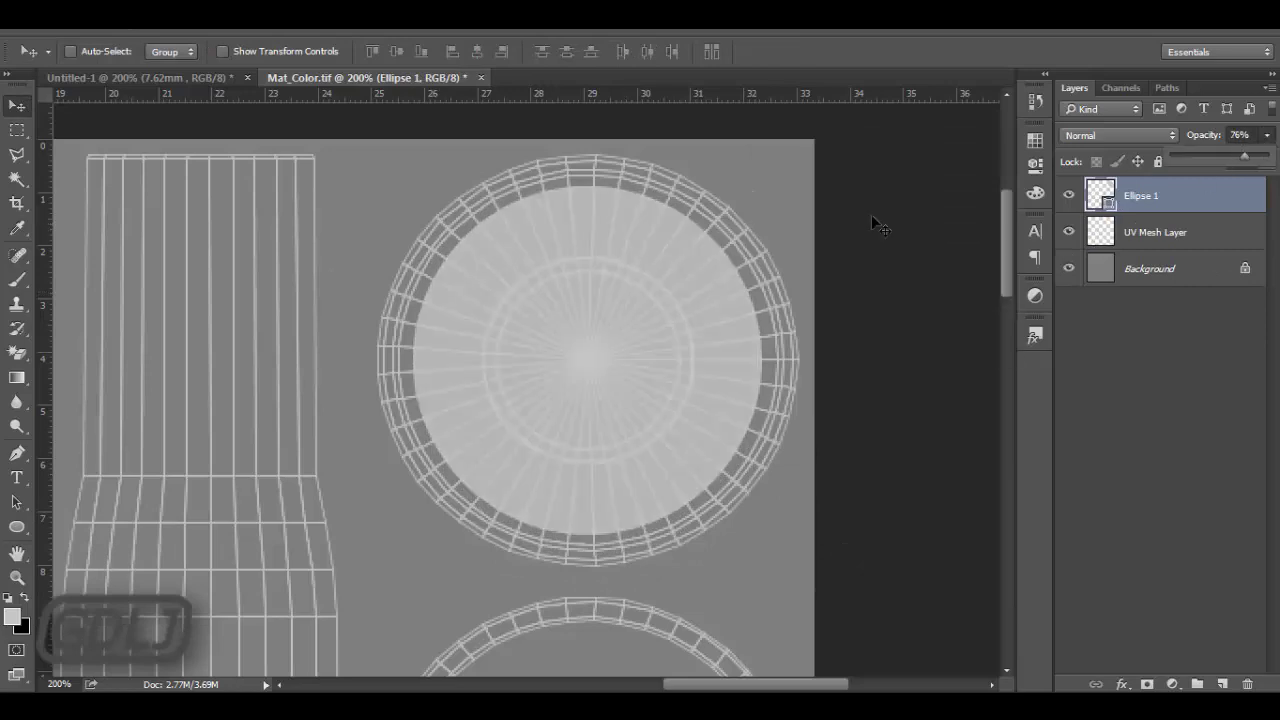
Free Transform the guide circle smaller around its centre.
key("m")
right_click(680, 222)
left_click(706, 389)
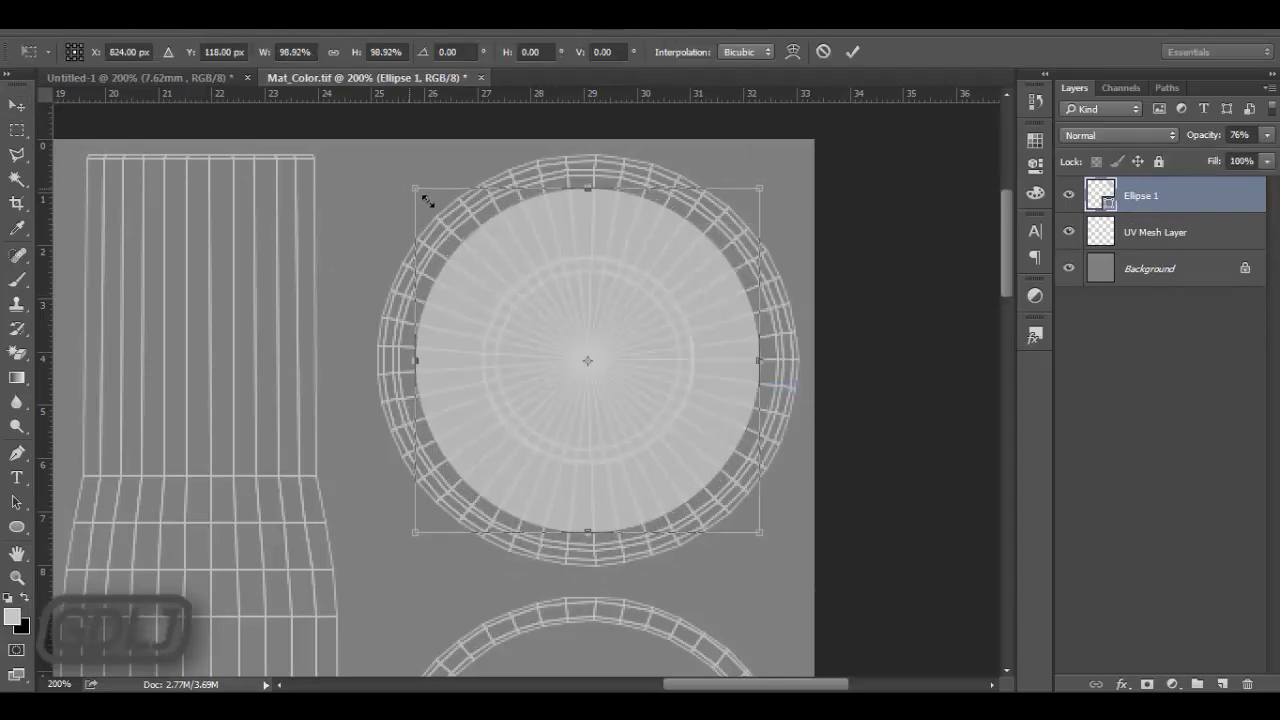
left_click_drag(423, 196, 441, 214, "alt+shift")
key("Return")
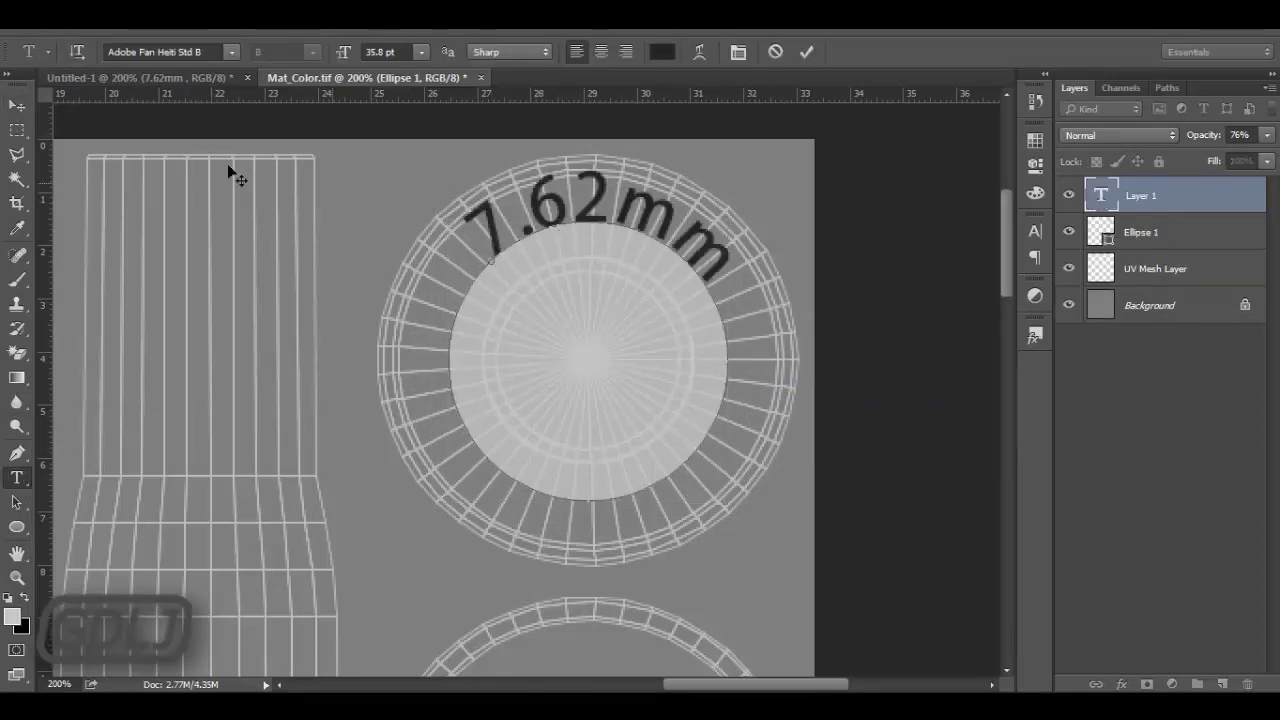
Reduce the curved 7.62MM lettering to a smaller font size and commit the text.
key("ctrl+a")
left_click(421, 51)
left_click(400, 266)
key("ctrl+Return")
key("m")
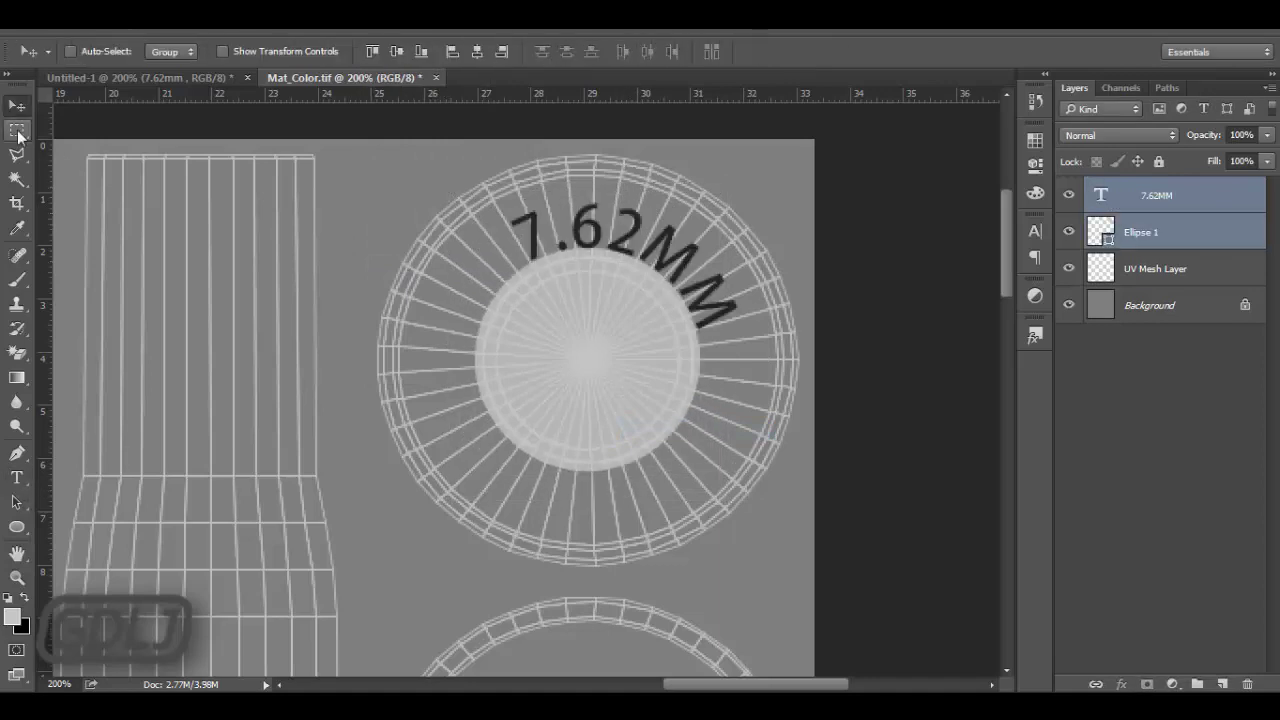
Undo the accidental layer change and enlarge the guide ellipse slightly.
left_click(1104, 266)
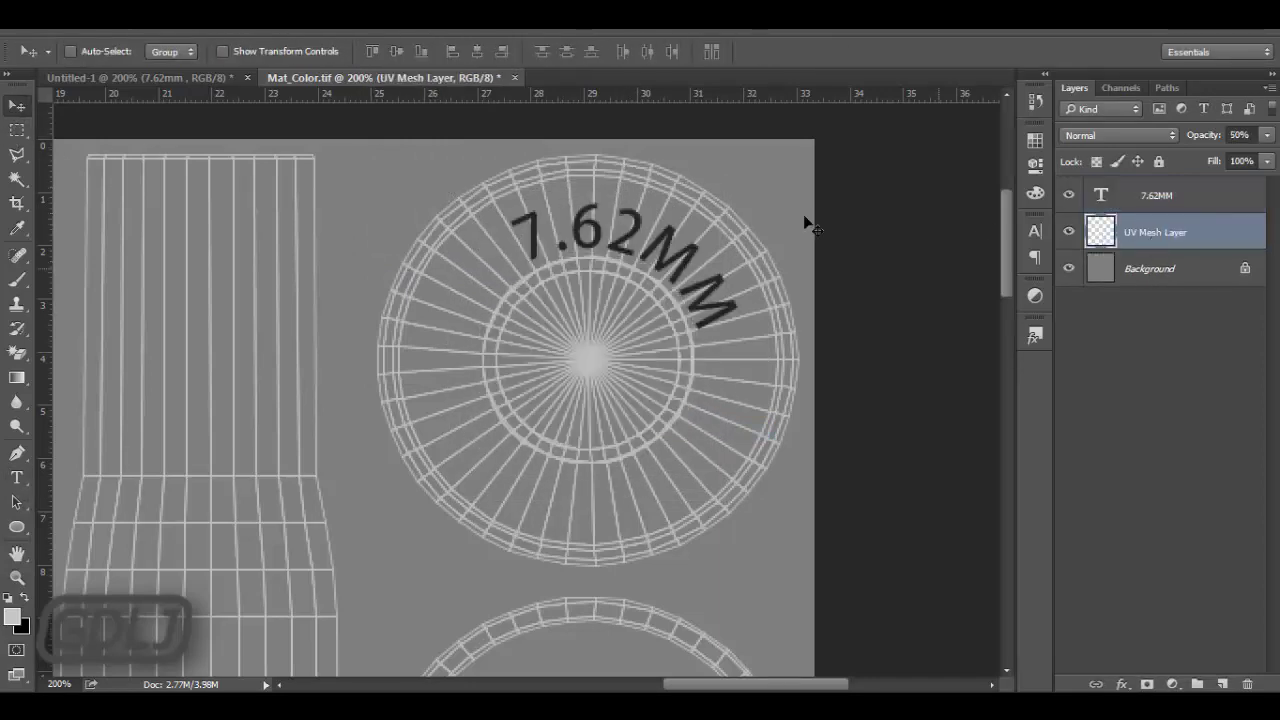
key("ctrl+z")
key("ctrl+t")
left_click_drag(482, 190, 470, 187)
key("Return")
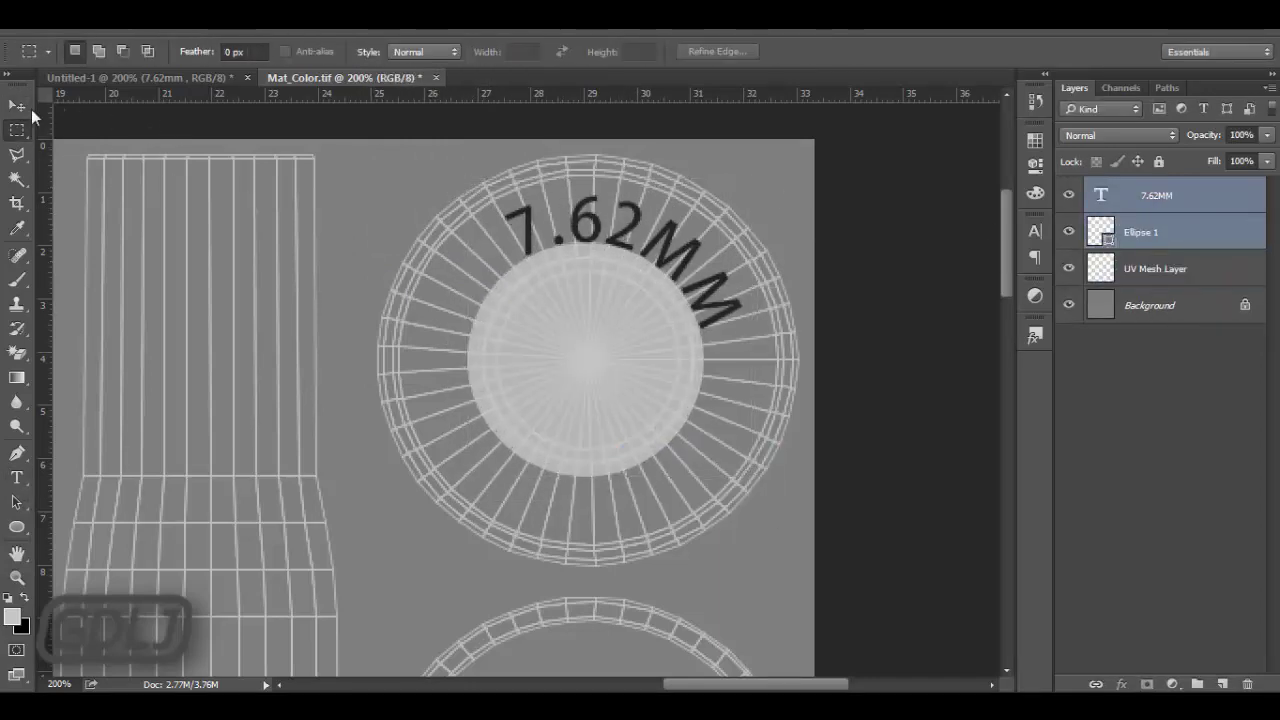
Hide and delete Ellipse 1, merge everything into one layer, and fit it on screen.
key("v")
left_click(1068, 231)
left_click(1130, 245, "ctrl")
left_click(1129, 243)
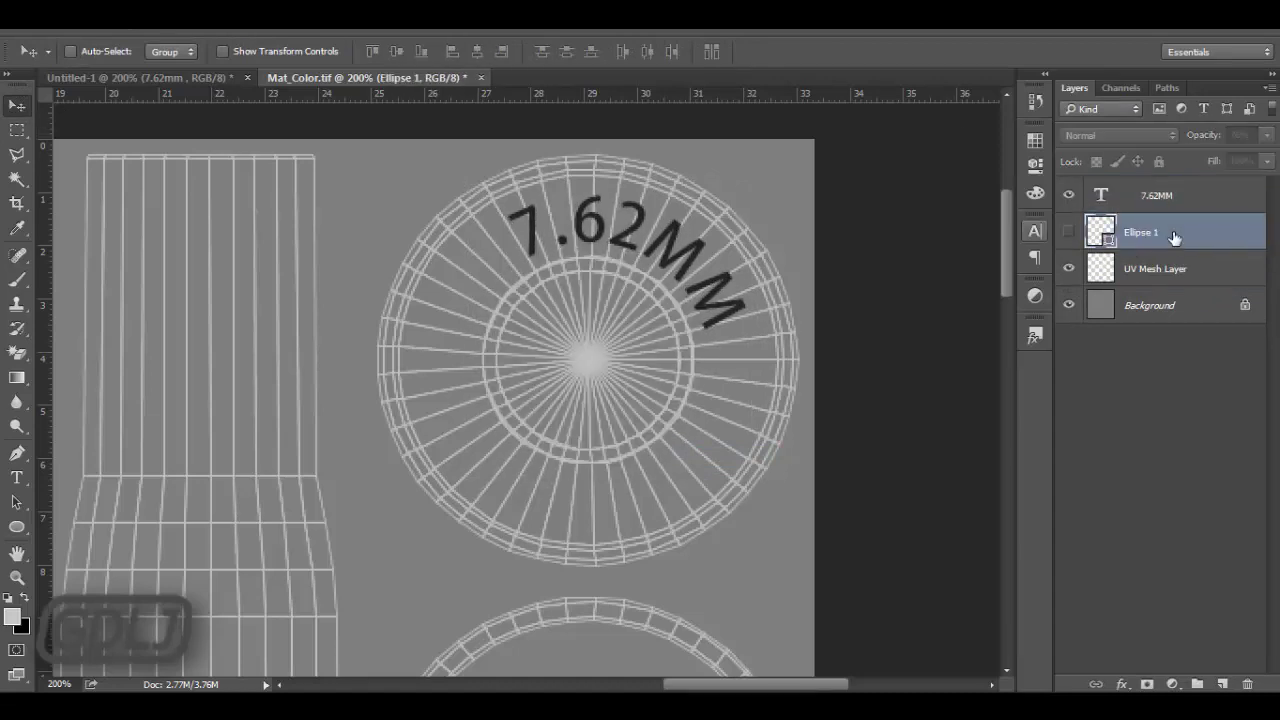
key("Delete")
key("ctrl+e")
key("ctrl+0")
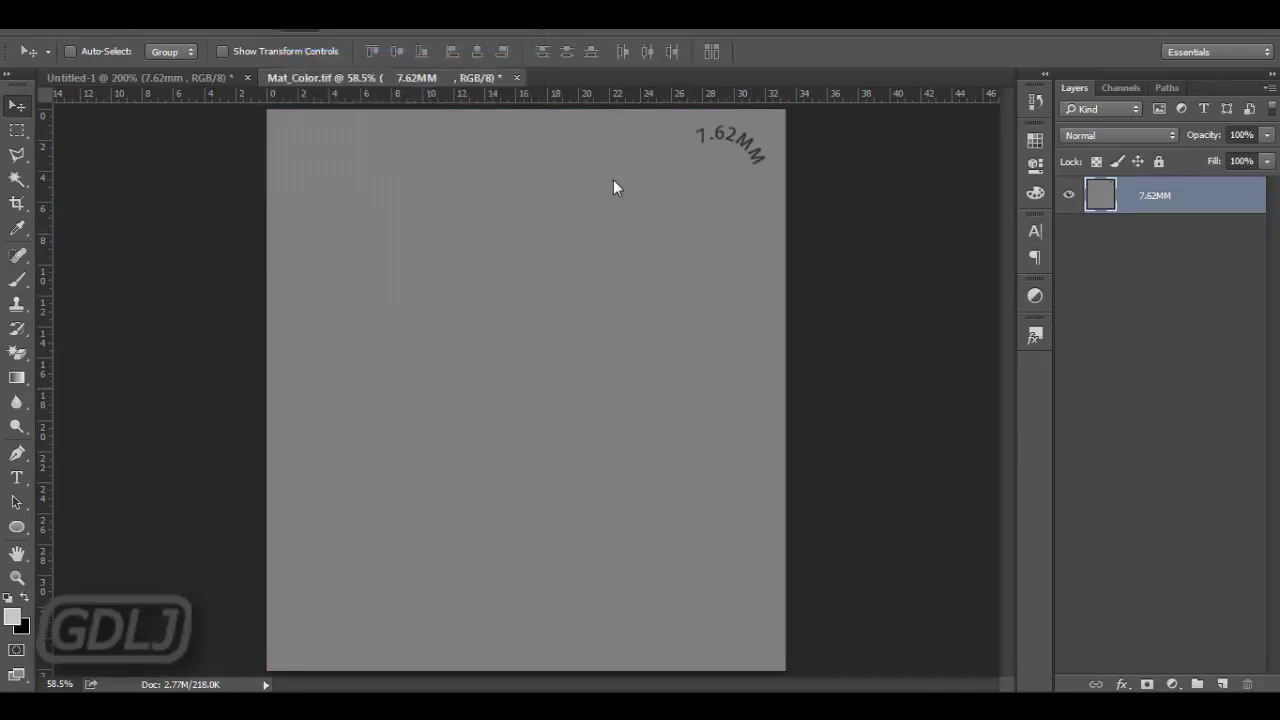
Add a black-filled layer beneath the lettering and merge it down.
key("ctrl+shift+alt+n")
key("ctrl+BackSpace")
key("ctrl+bracketleft")
key("ctrl+shift+e")
Apply the NVIDIA NormalMapFilter with alpha set to 0.0.
key("ctrl+alt+f")
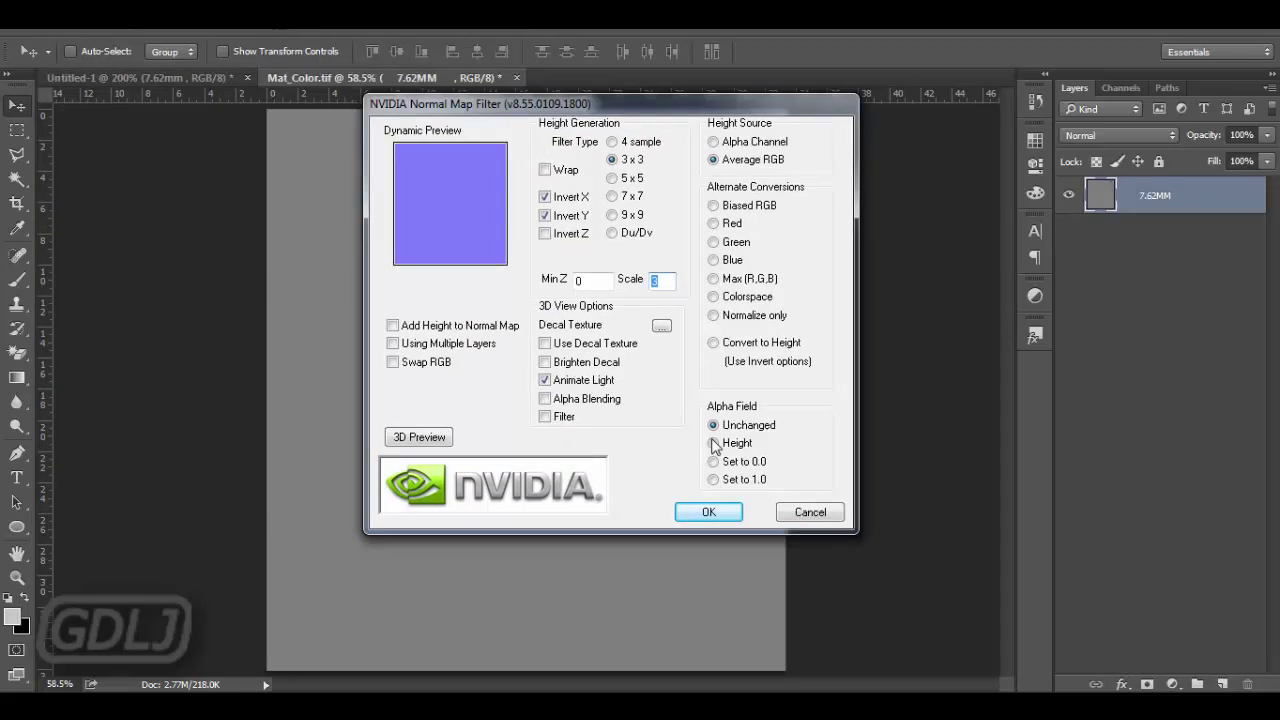
left_click(714, 445)
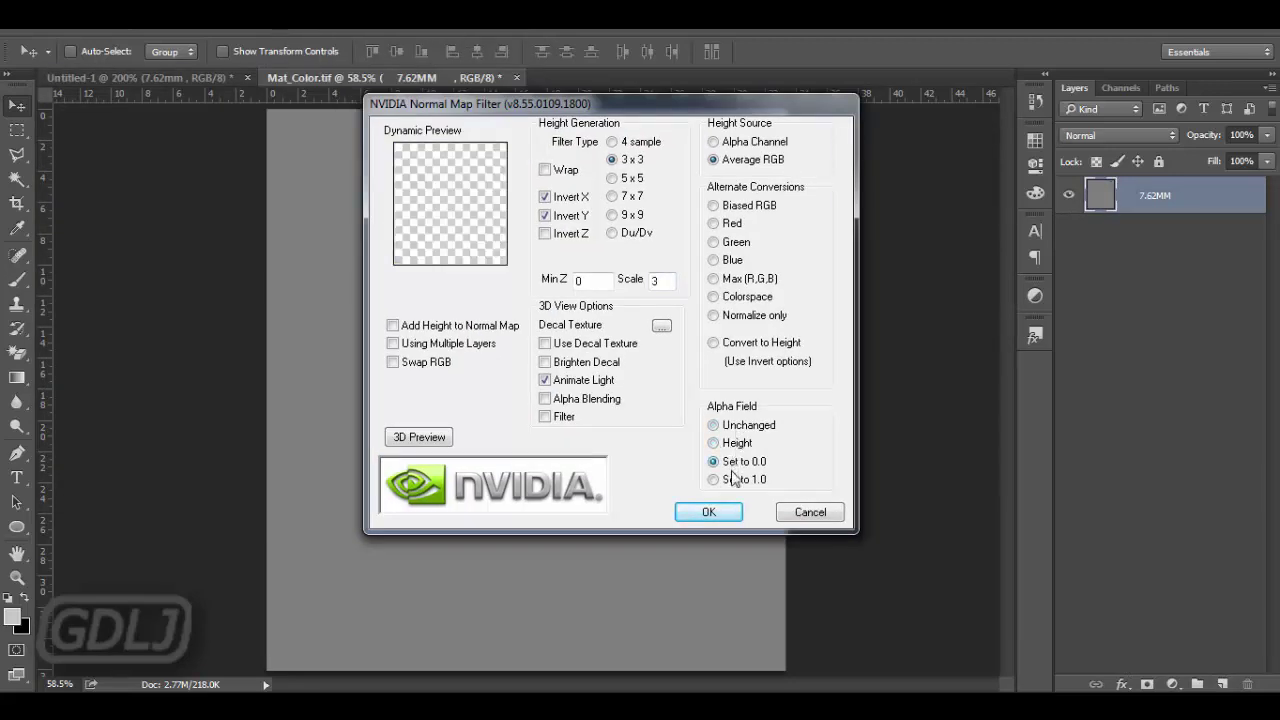
left_click(731, 478)
Save the normal map as a separate file with Save As.
left_click(708, 511)
left_click(20, 14)
left_click(109, 229)
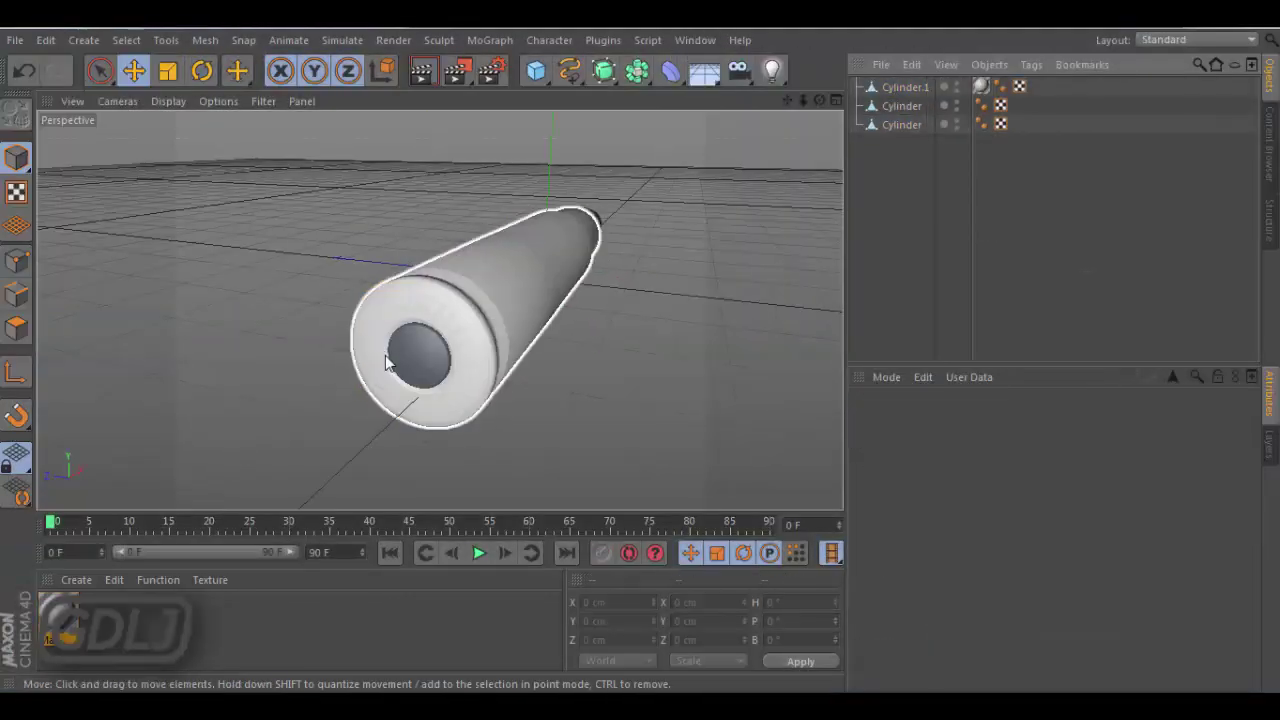
Scale the selected centre polygons of the cartridge base down to about 90%.
scroll(700, 280, "up", 3)
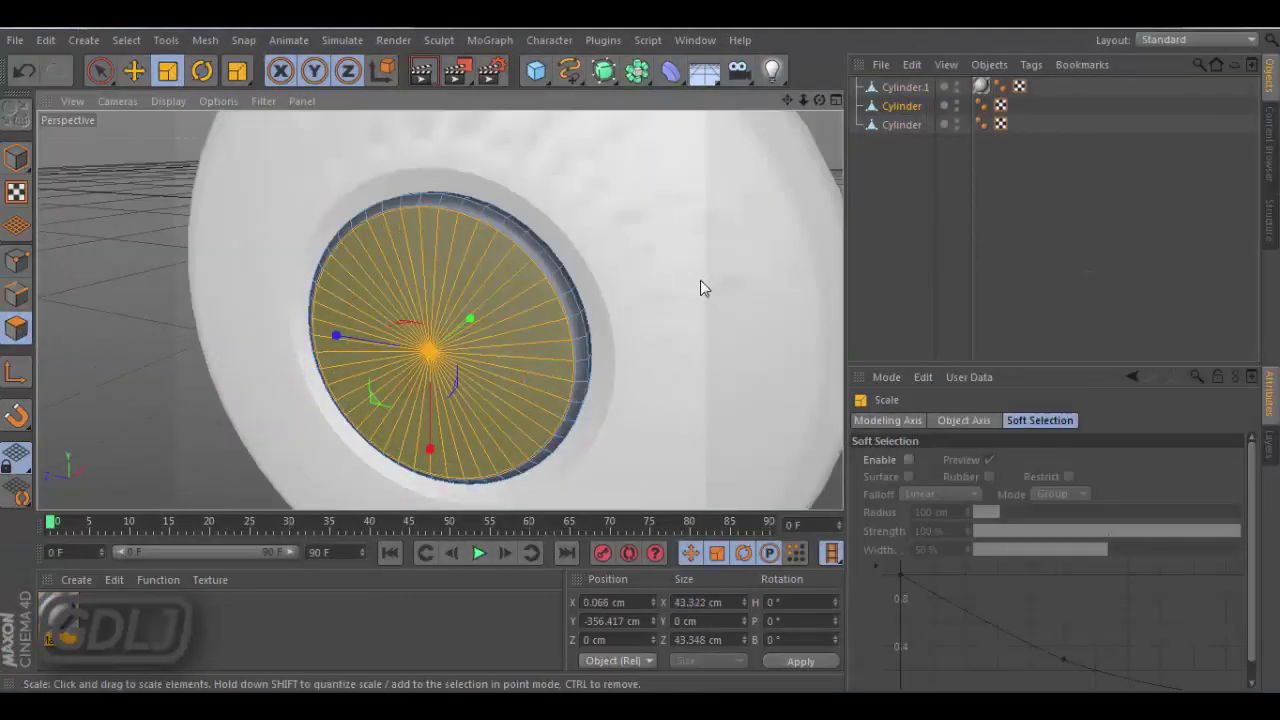
left_click_drag(700, 280, 612, 415)
mouse_move(678, 338)
left_mouse_down()
mouse_move(630, 352)
mouse_move(600, 340)
left_mouse_up()
key("e")
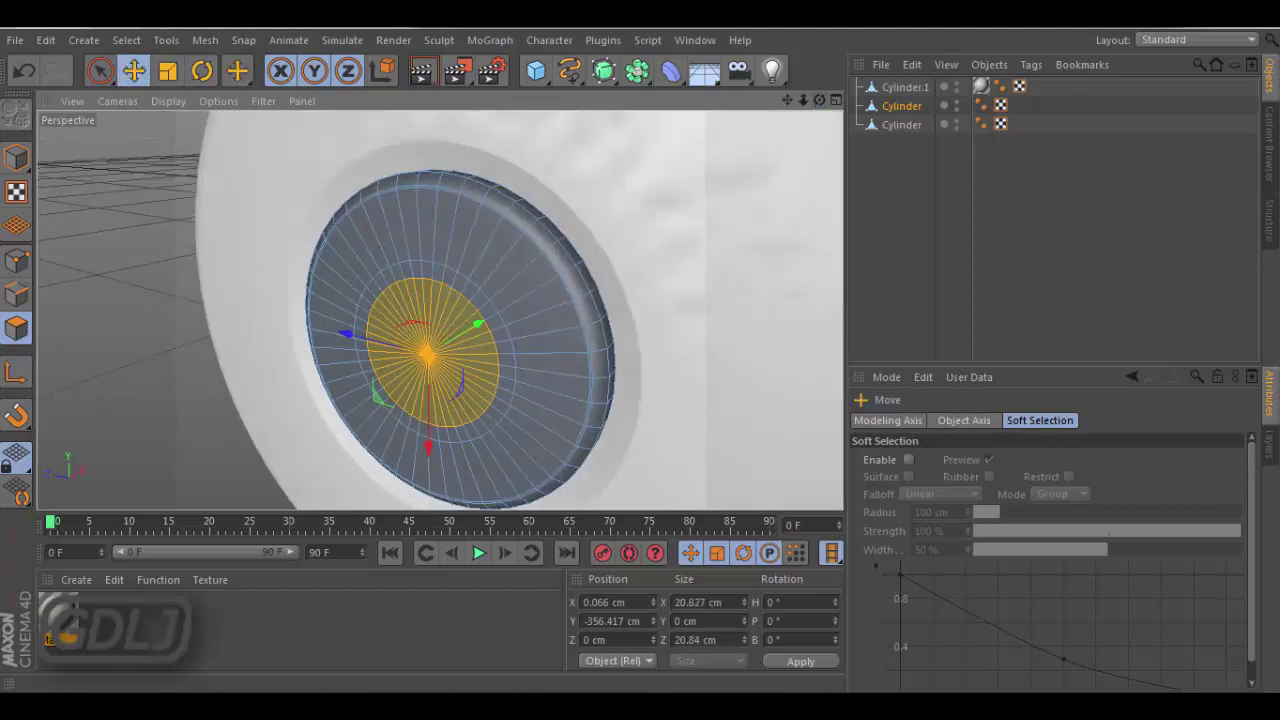
key("t")
left_click_drag(470, 335, 590, 335)
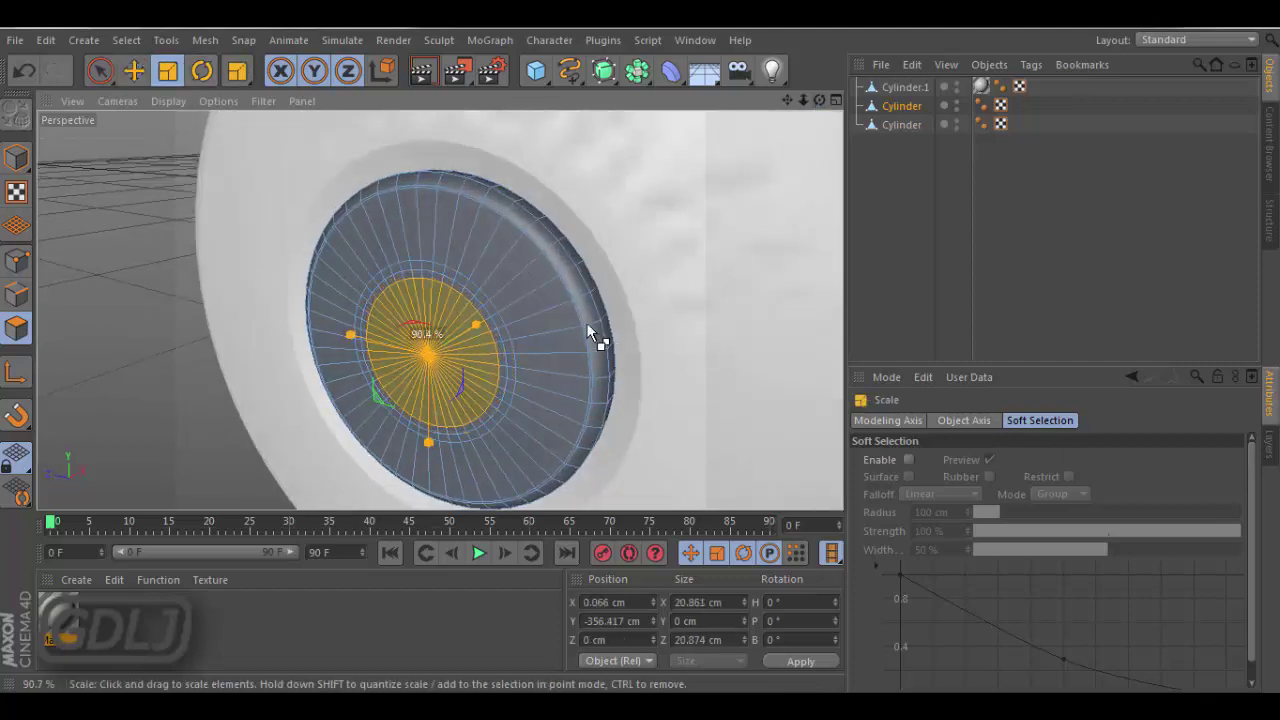
Extrude inner to make a new ring, shrink the primer, and loop-select around it.
key("t")
left_click_drag(480, 328, 472, 330)
key("e")
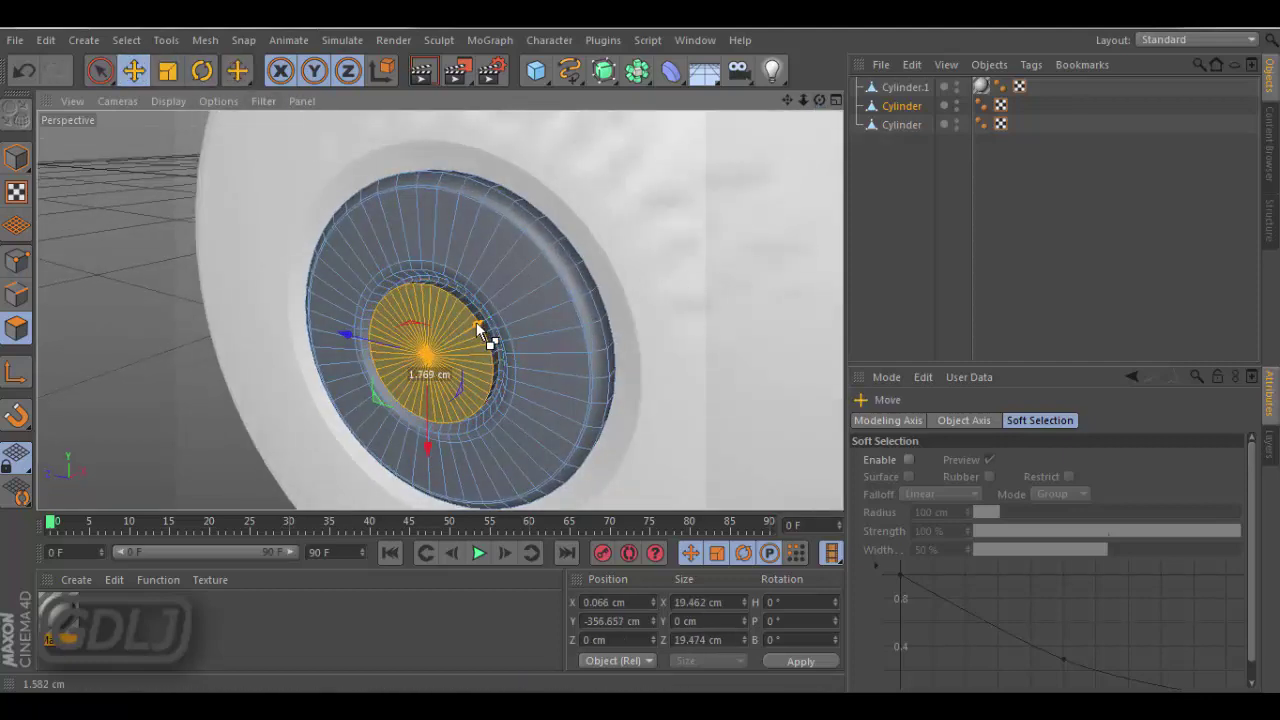
key("u")
key("l")
key("u")
key("f")
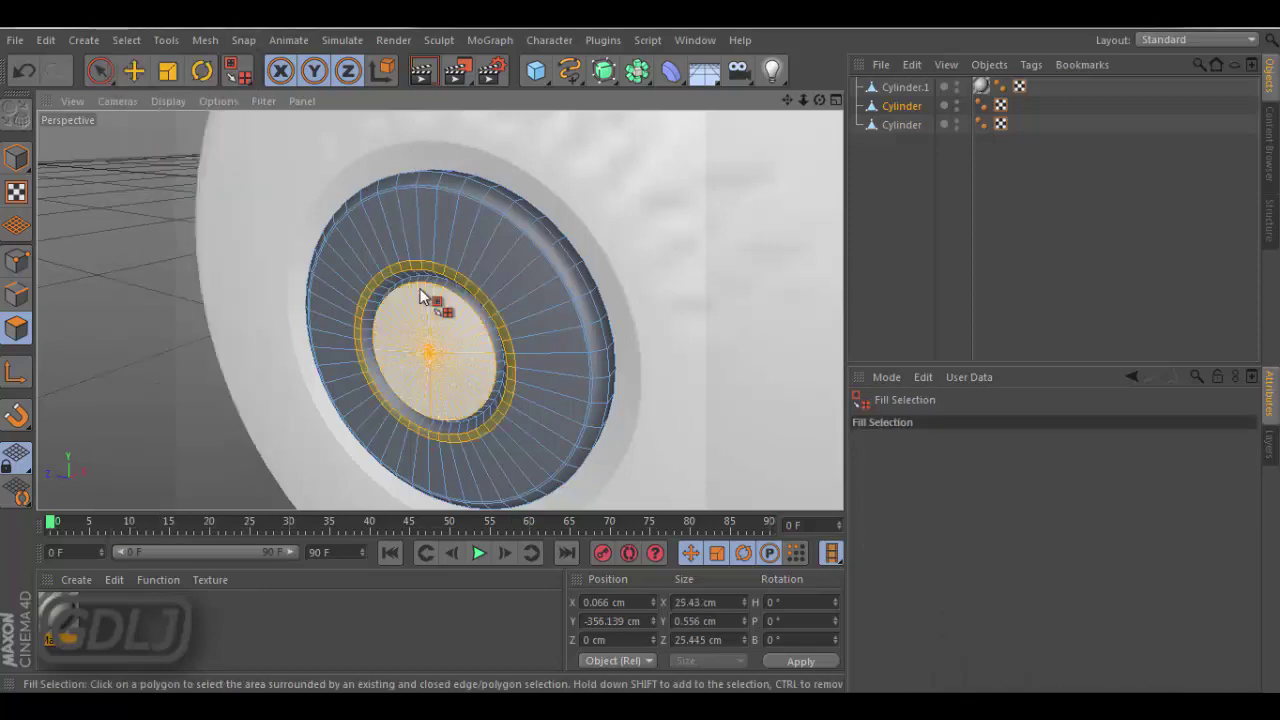
key("t")
left_click_drag(438, 311, 20, 45, "alt")
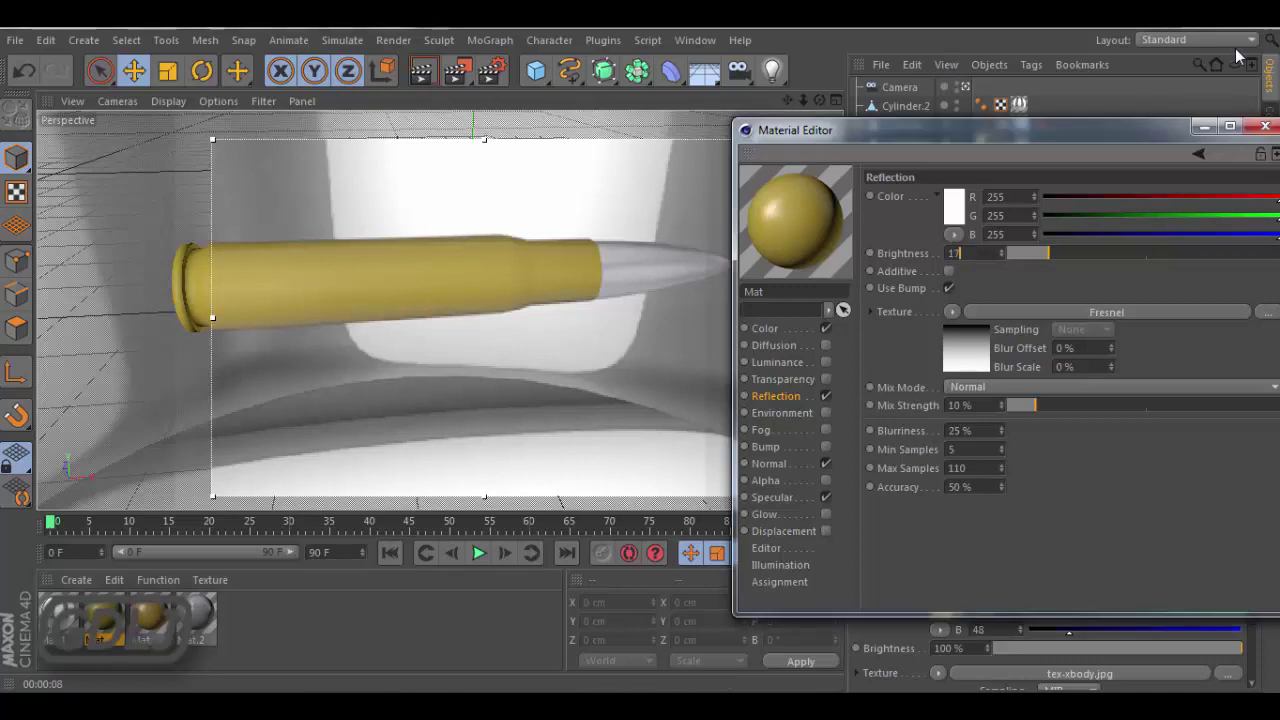
Add a Compositing tag to both Cylinder.2 objects.
type("22")
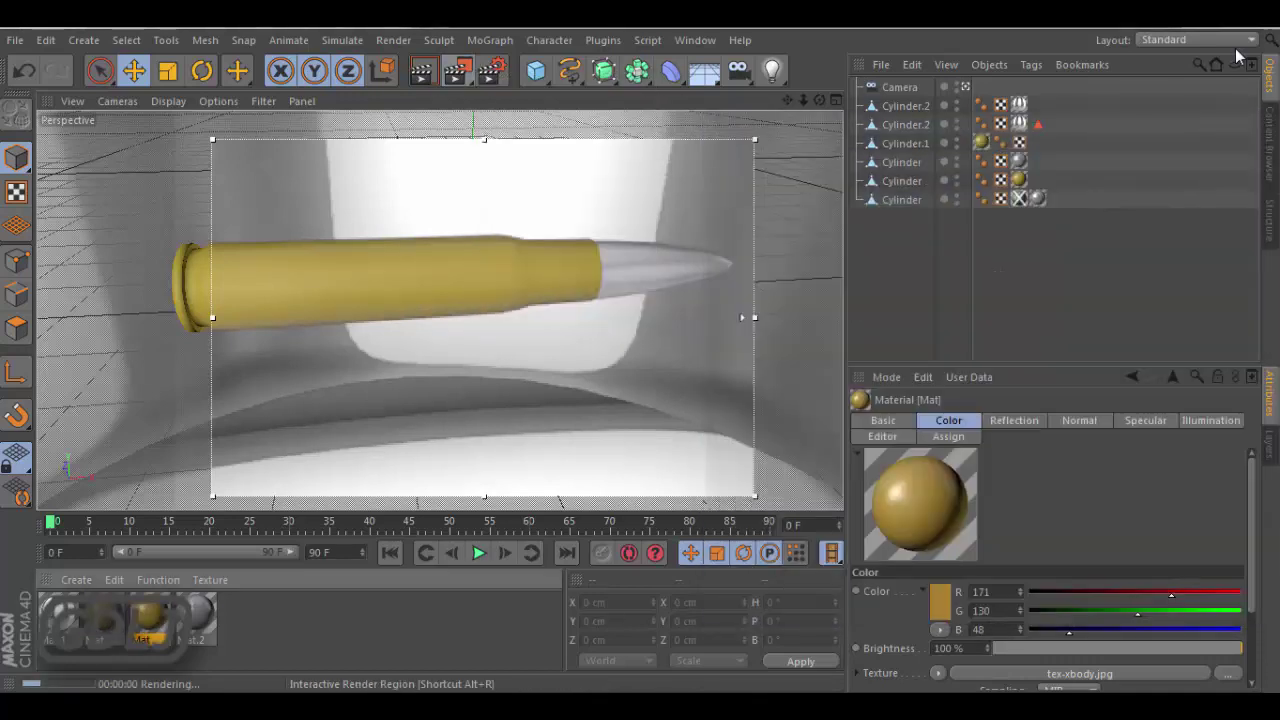
left_click(905, 105)
left_click(905, 124, "ctrl")
right_click(905, 124)
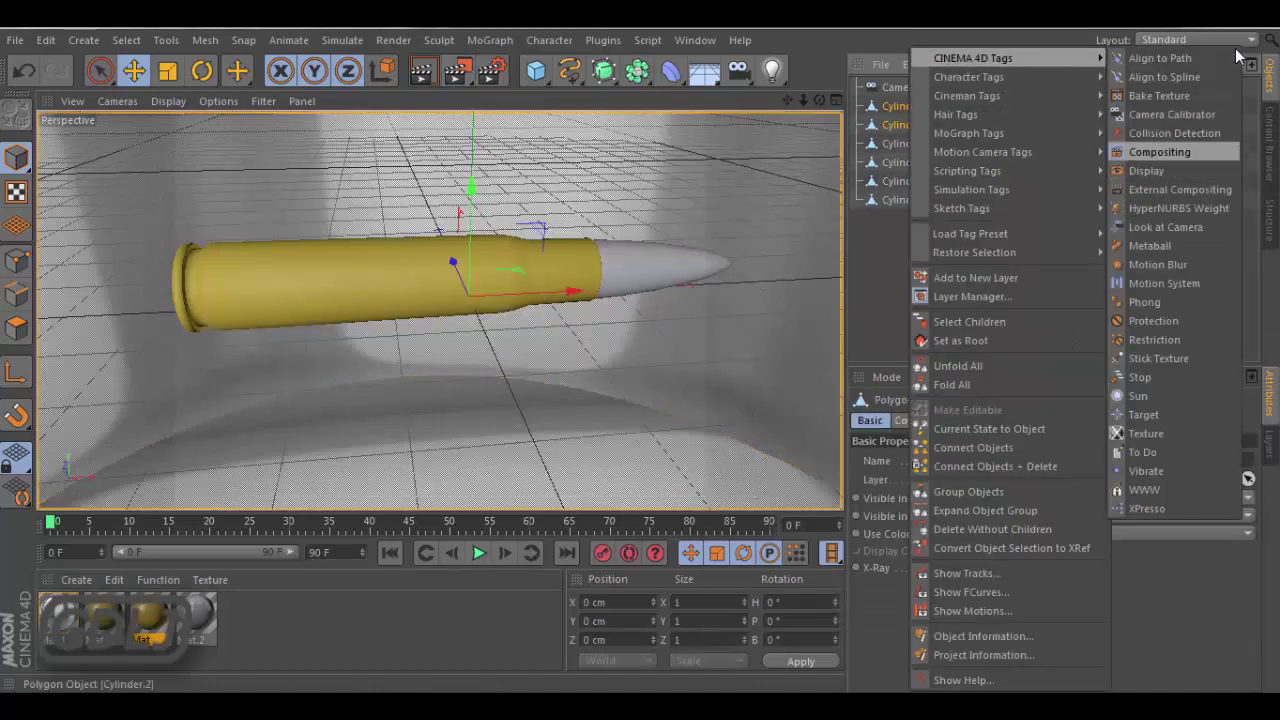
left_click(1166, 134)
Set the render width to 1280 in Render Settings.
key("ctrl+b")
type("80")
key("Tab")
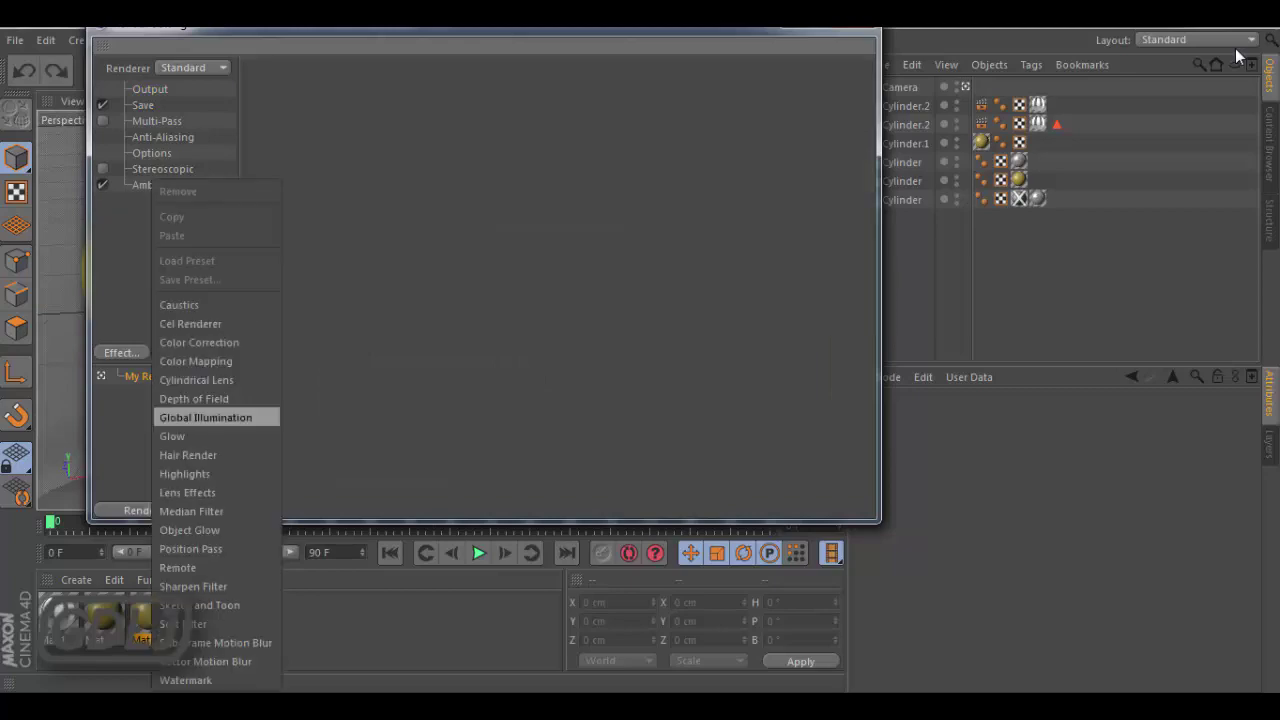
Render the cartridge, then set Mat's reflection brightness to 23% and blurriness to 28%.
key("ctrl+r")
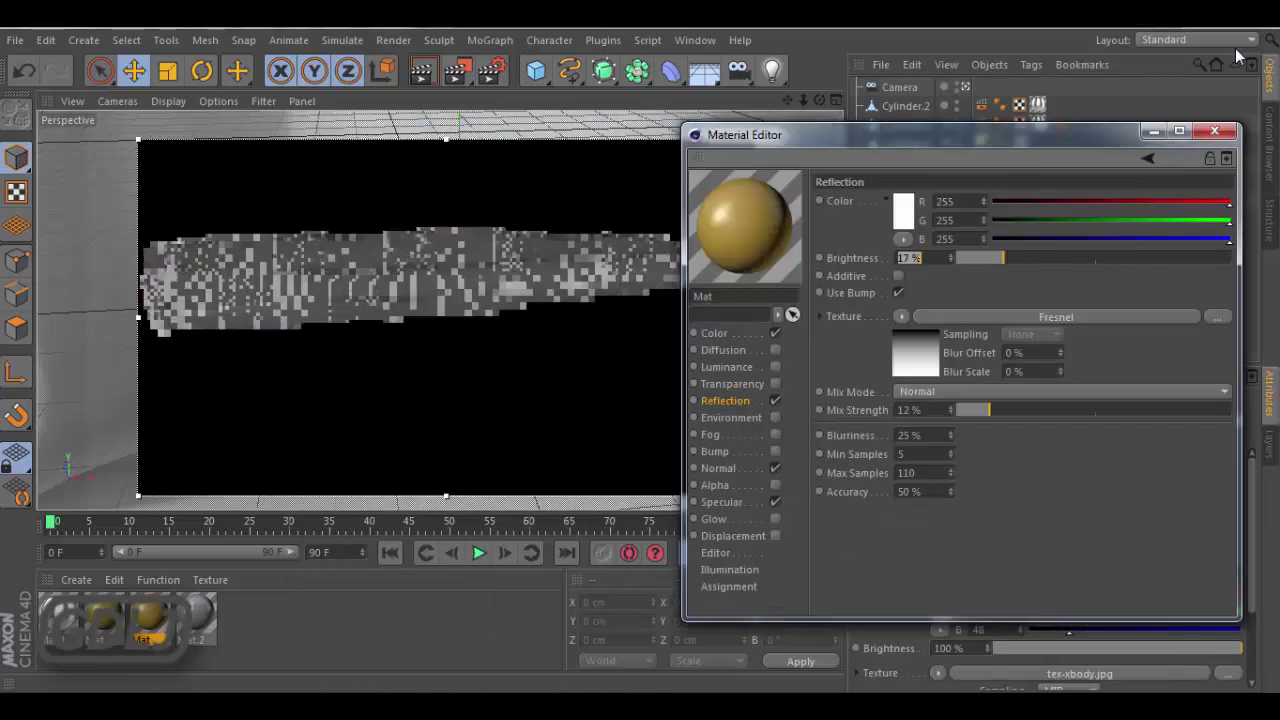
type("23")
key("Tab")
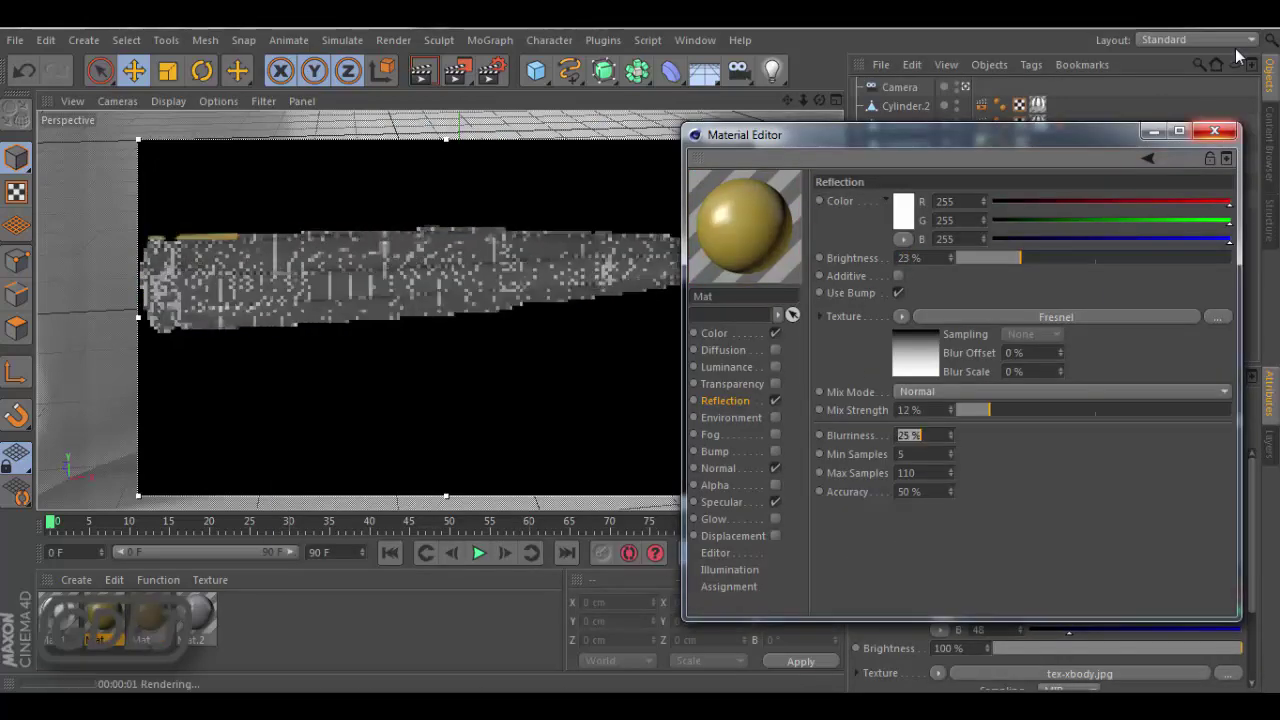
type("28")
key("Return")
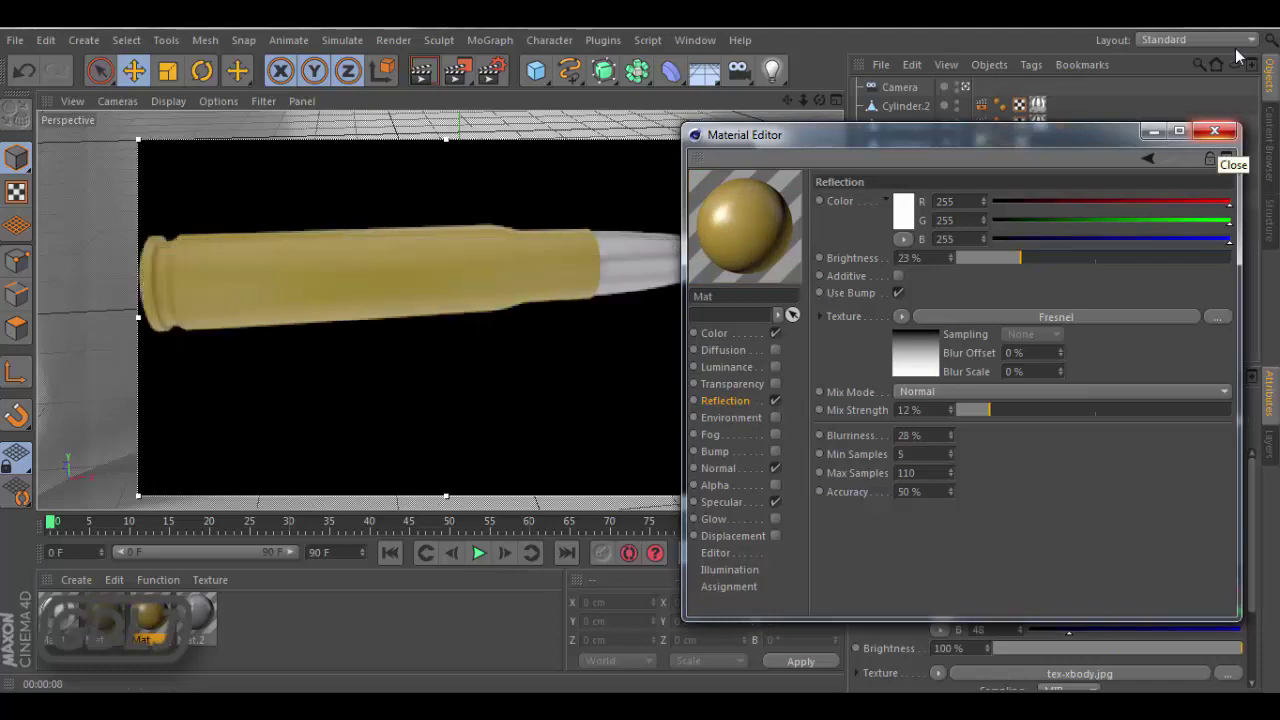
Close Render Settings and start a fresh Interactive Render Region over the viewport.
key("ctrl+b")
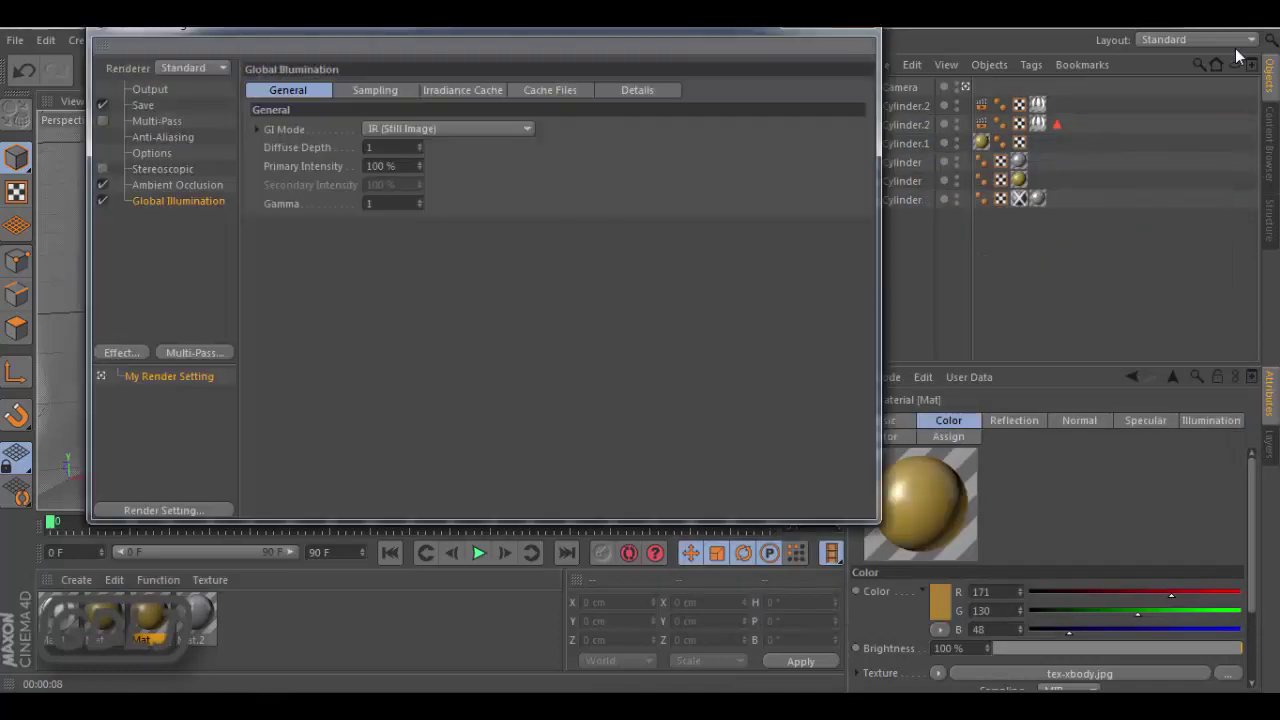
key("Escape")
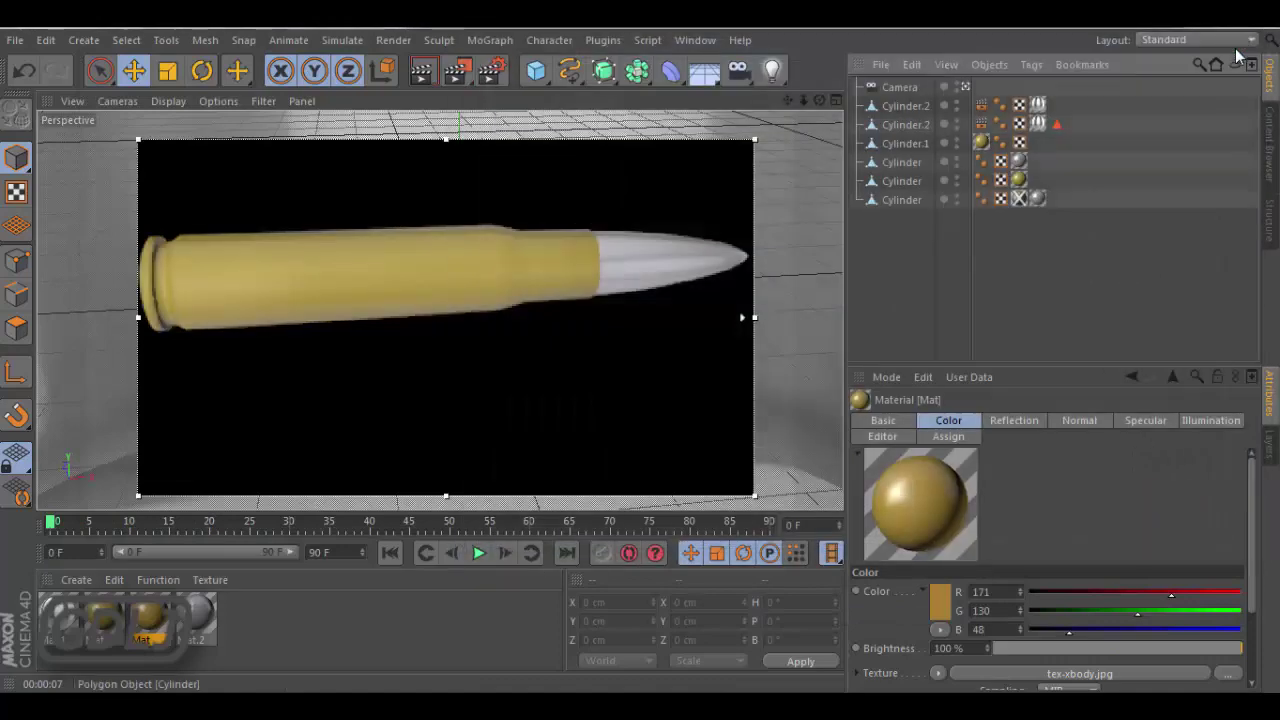
key("alt+r")
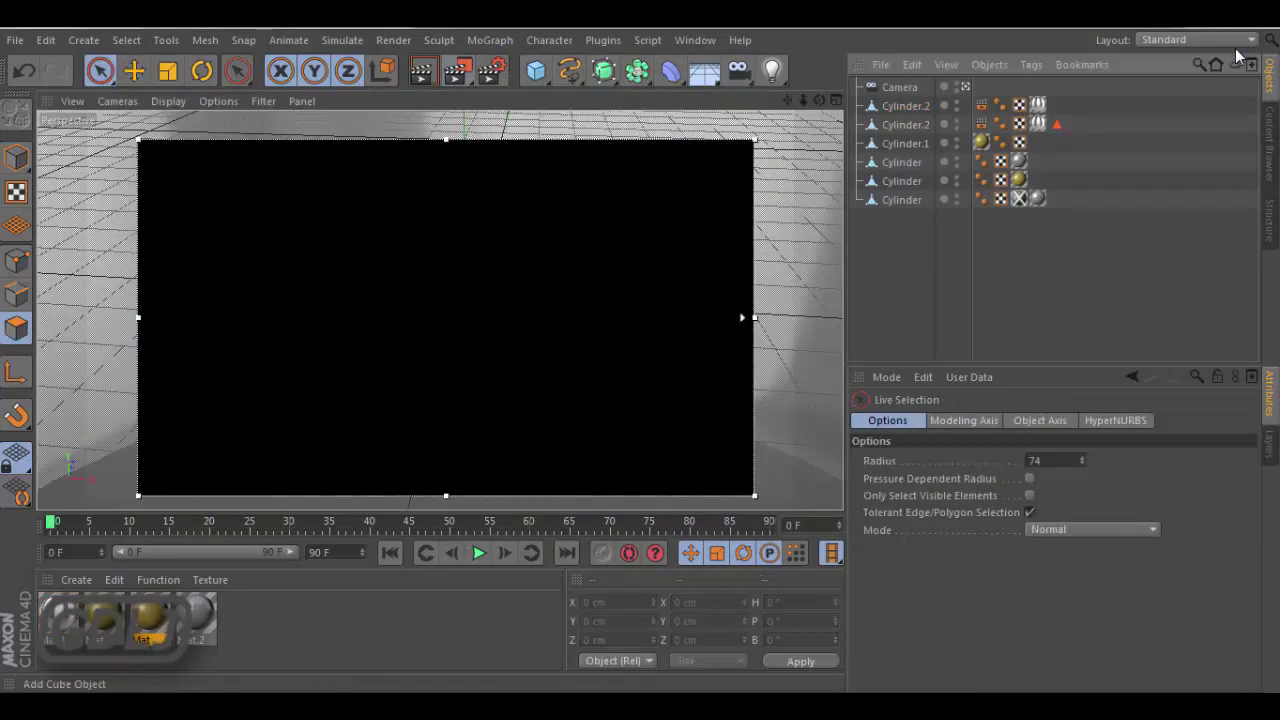